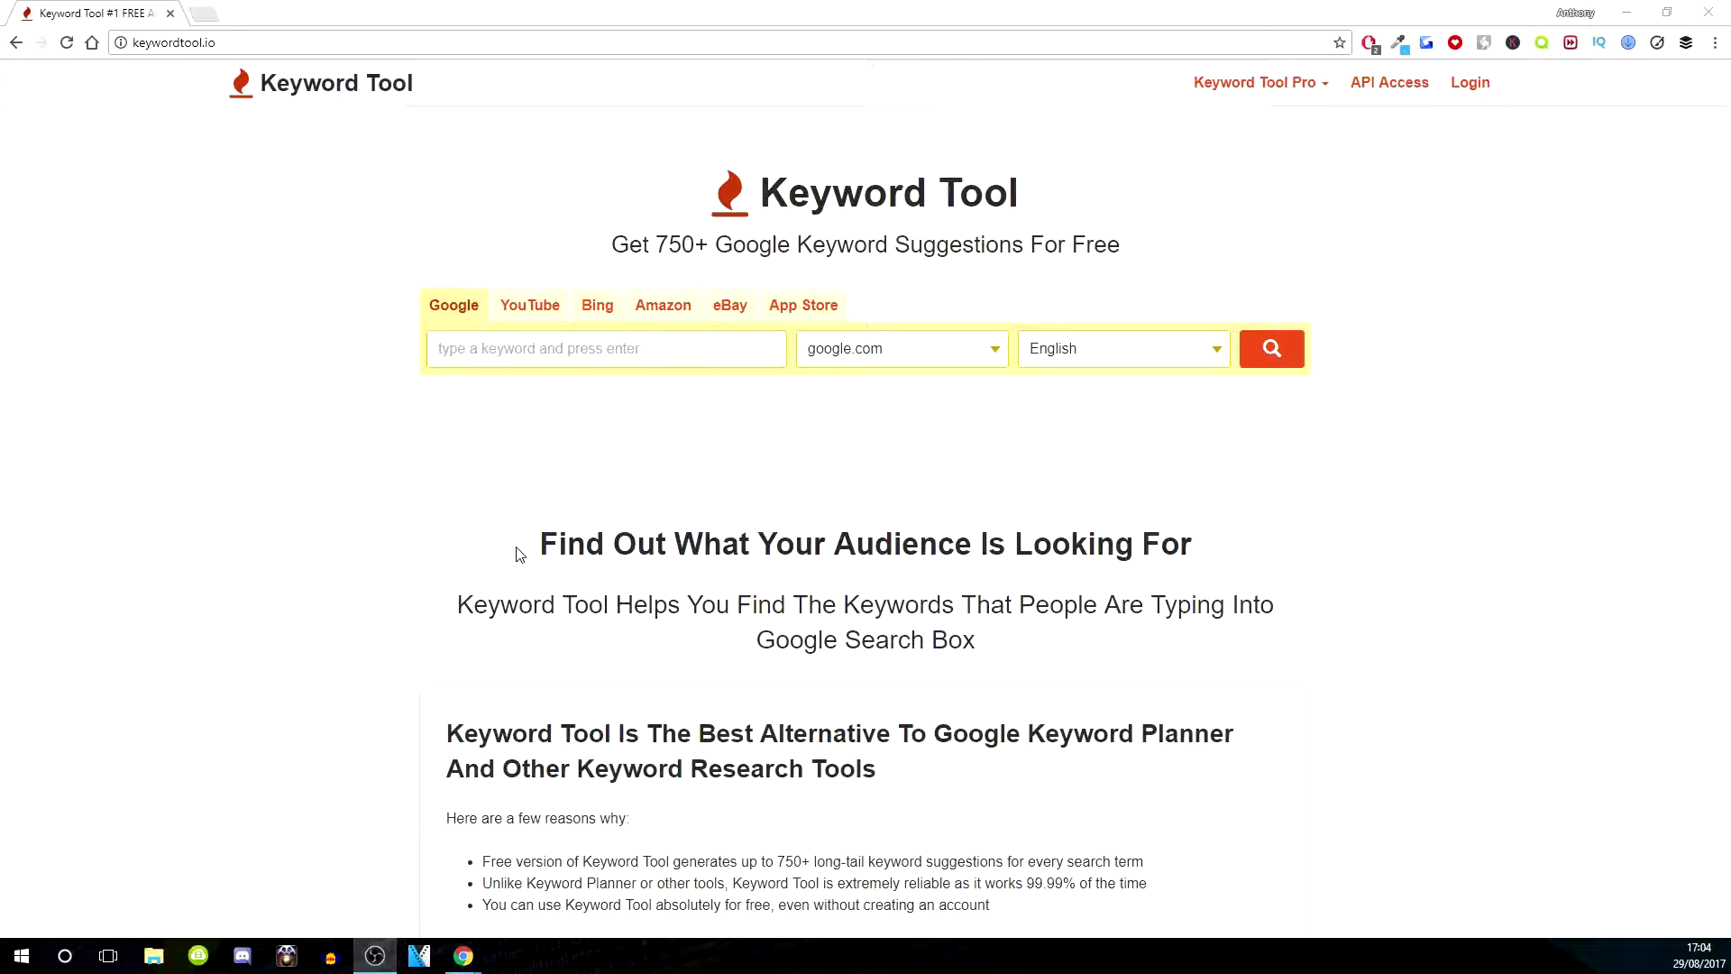
click(849, 366)
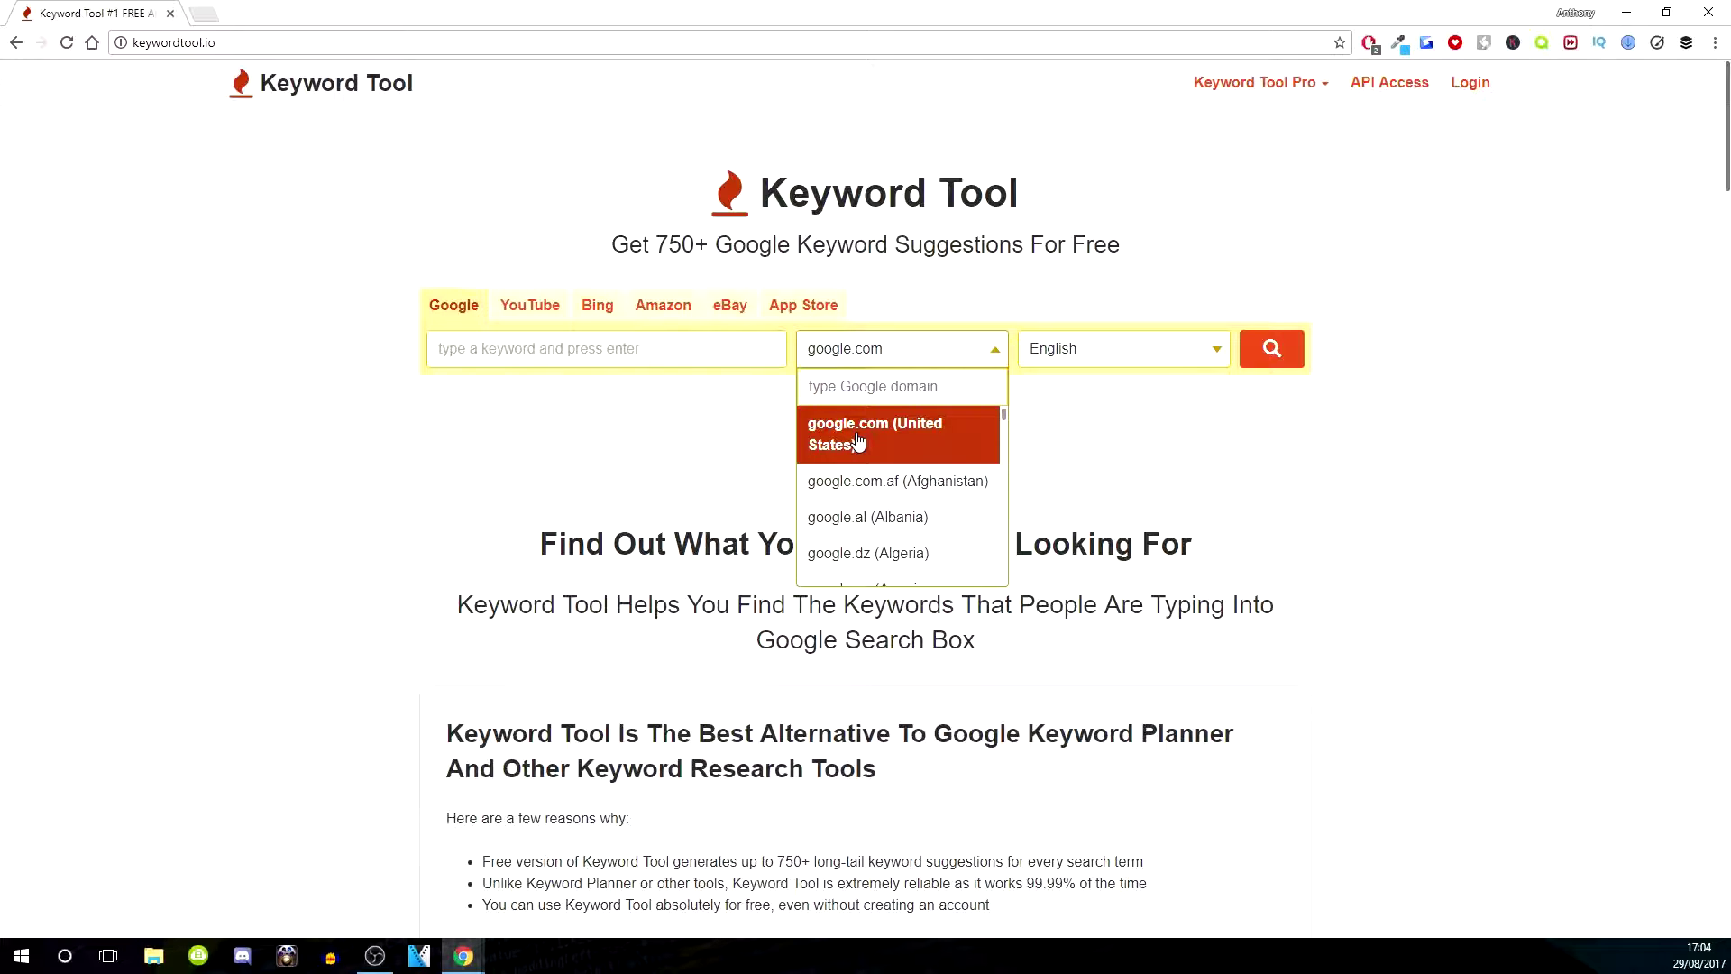
scroll(853, 448, down, 1)
scroll(893, 460, down, 1)
click(551, 452)
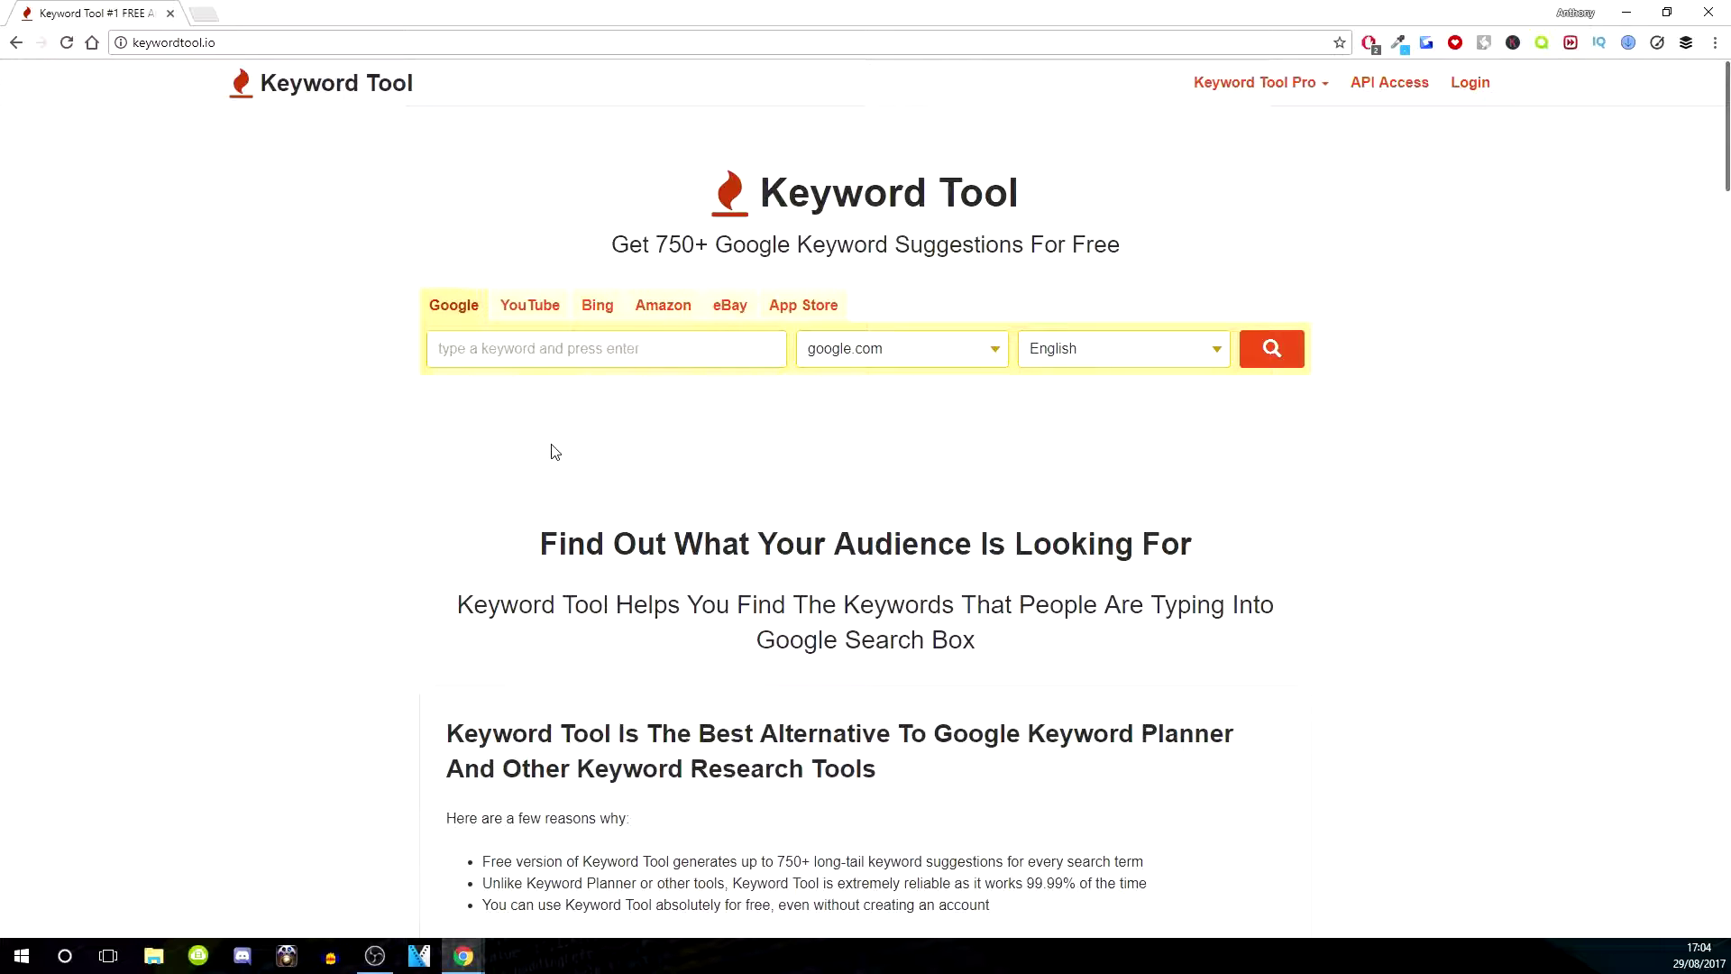
click(525, 320)
click(857, 352)
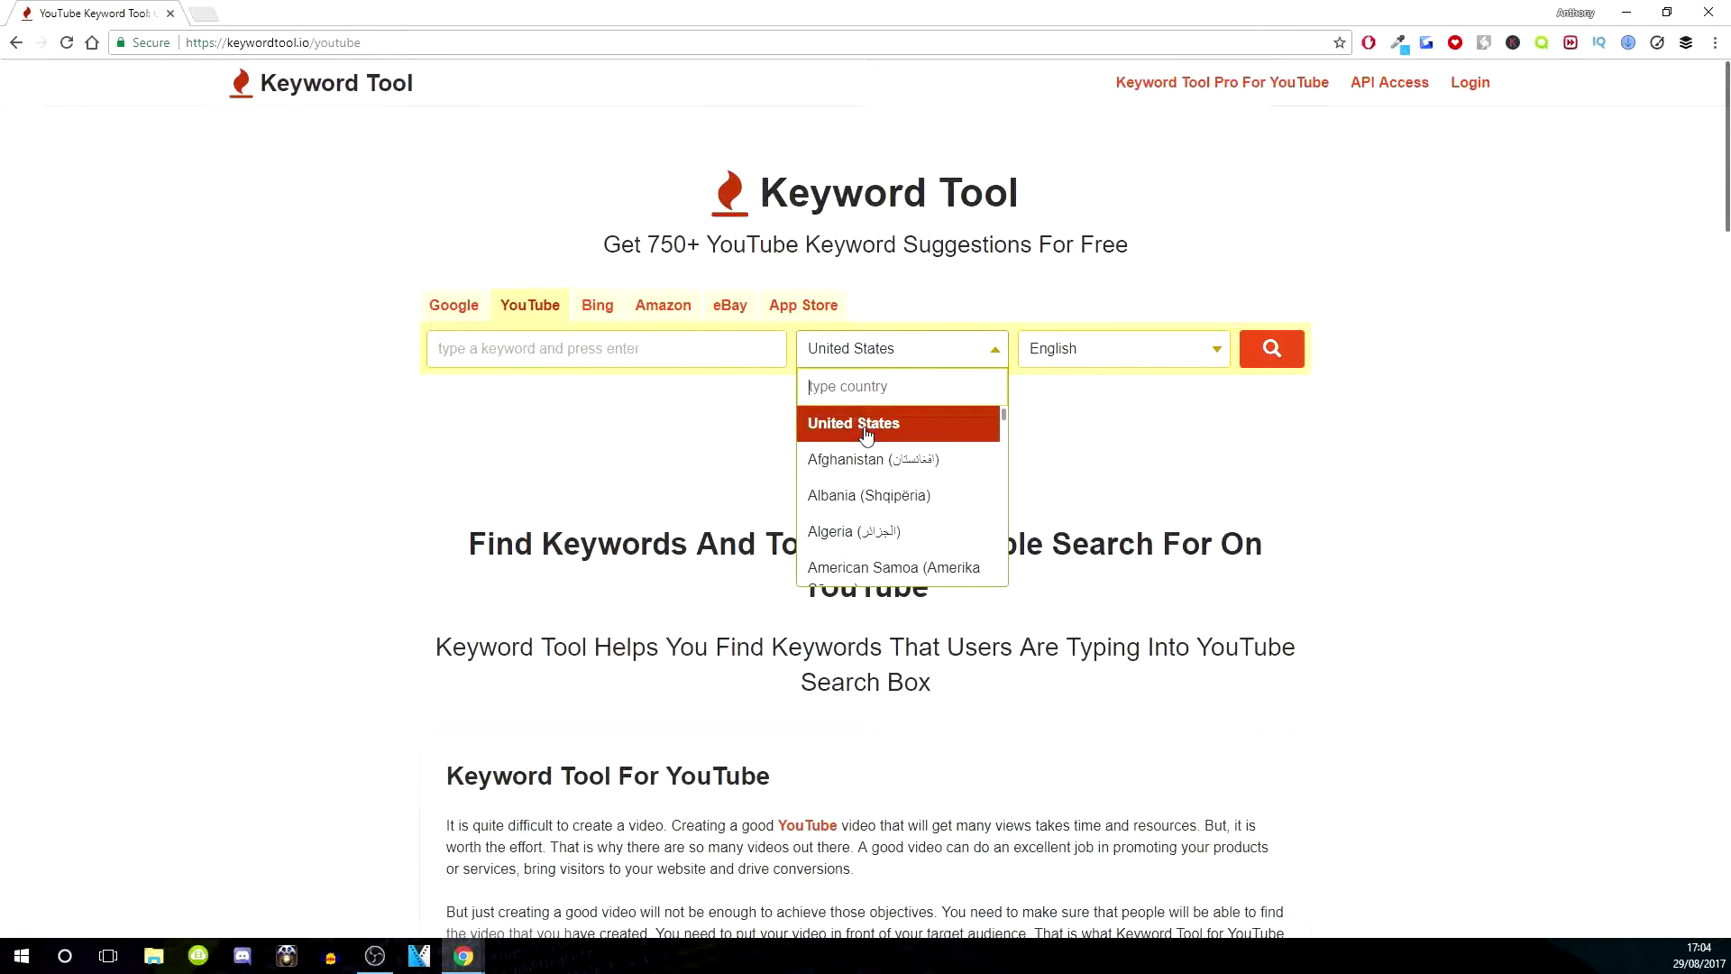
click(605, 319)
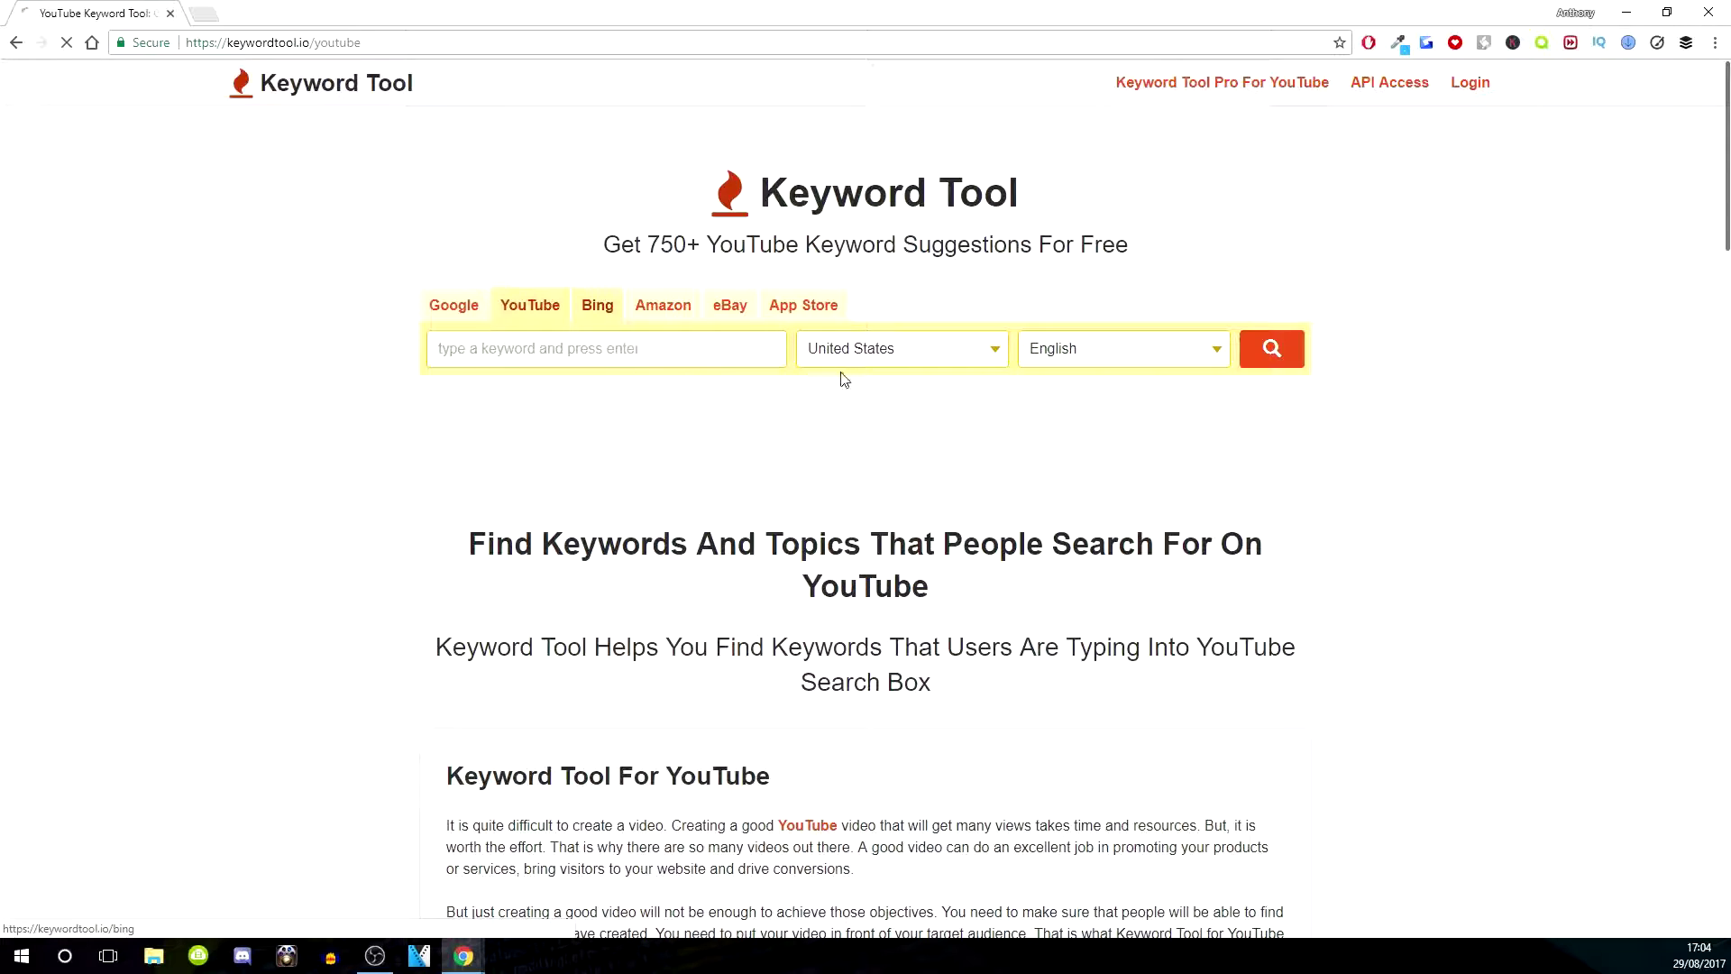
click(679, 309)
click(732, 309)
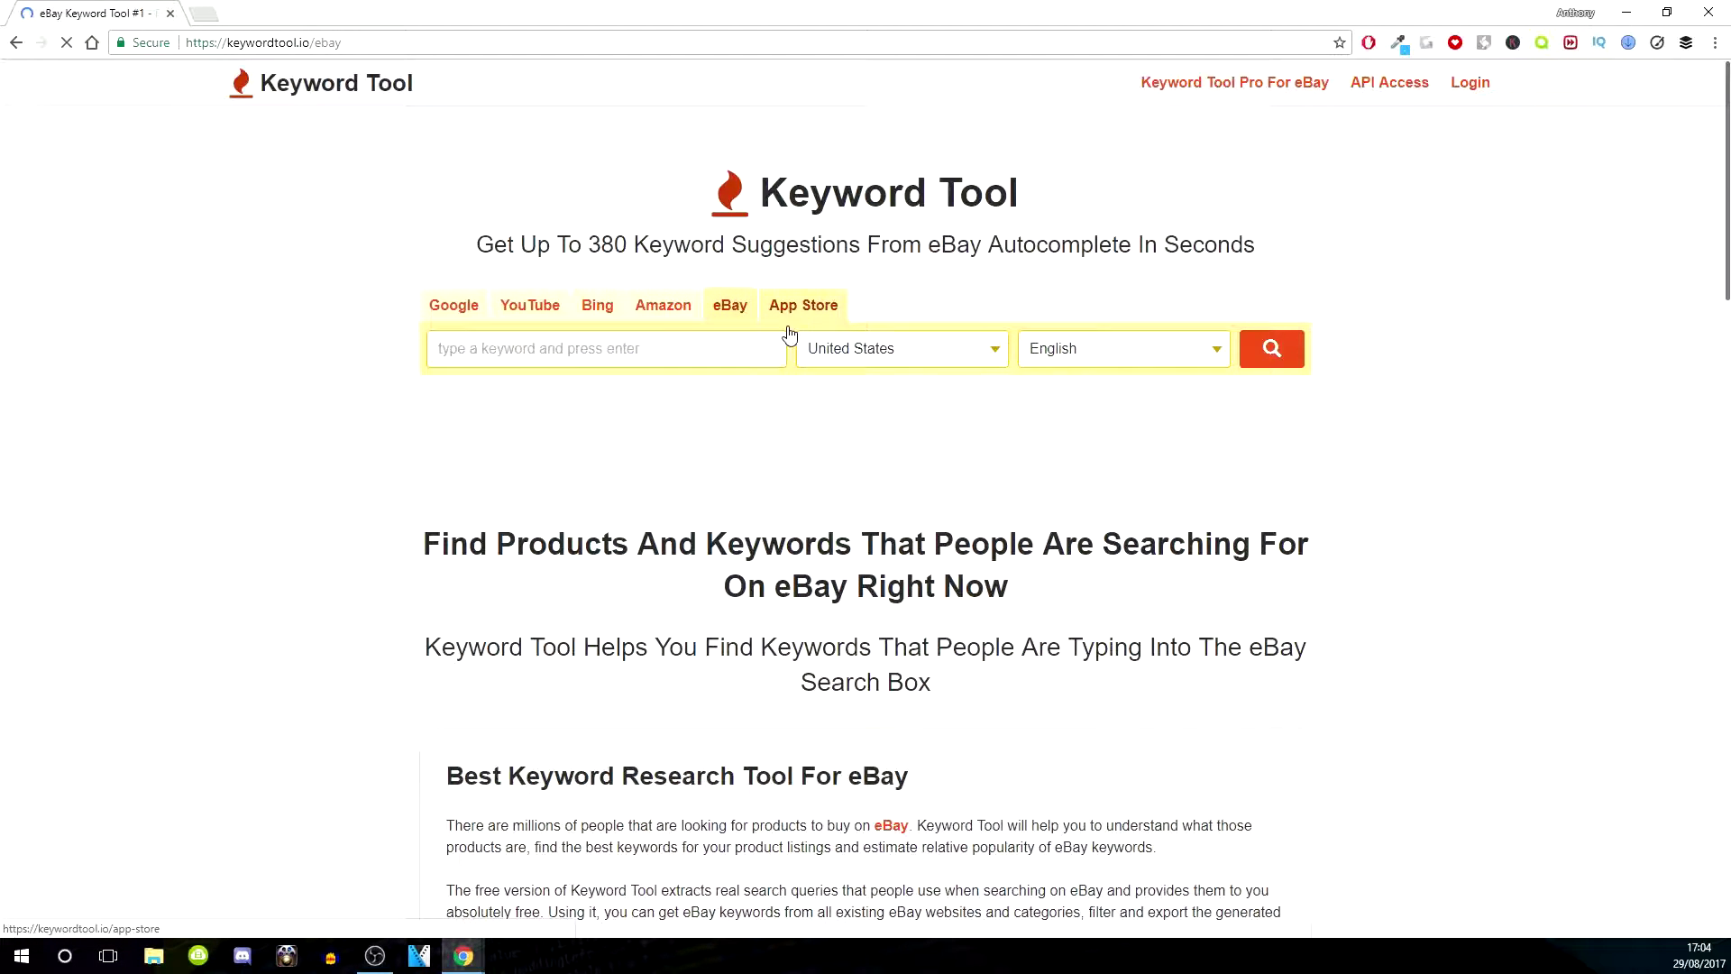
click(790, 335)
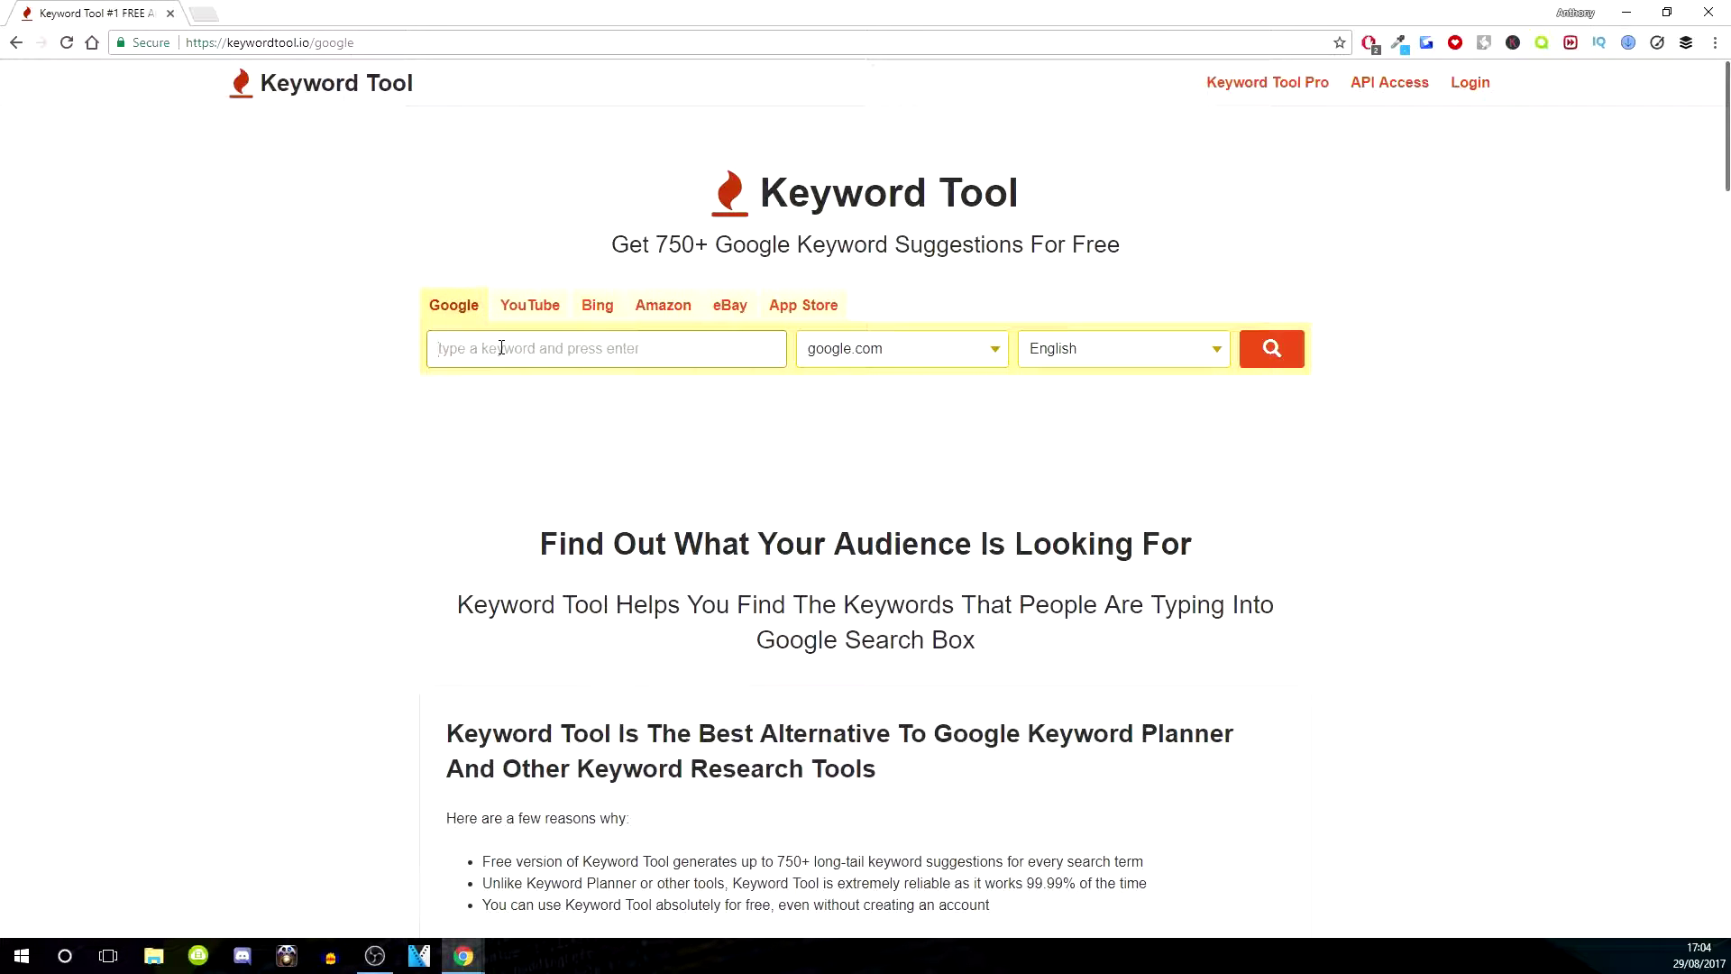
text(online courses)
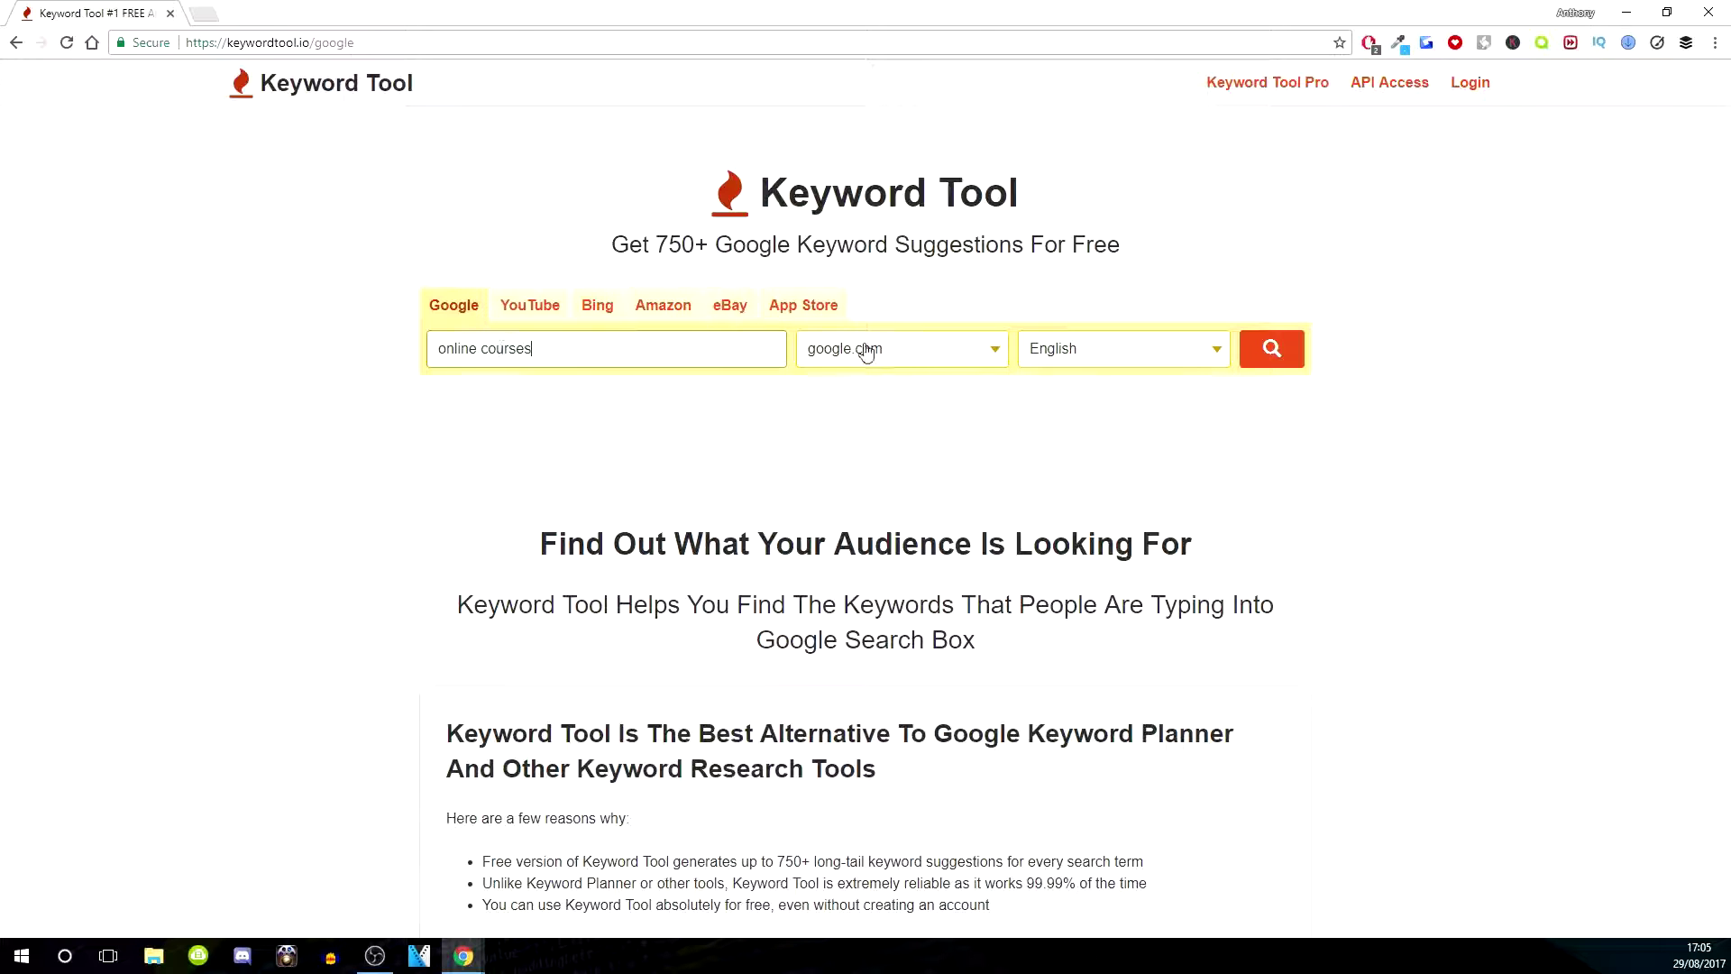
Run the 'online courses' search on google.co.uk with English kept as the language.
click(866, 350)
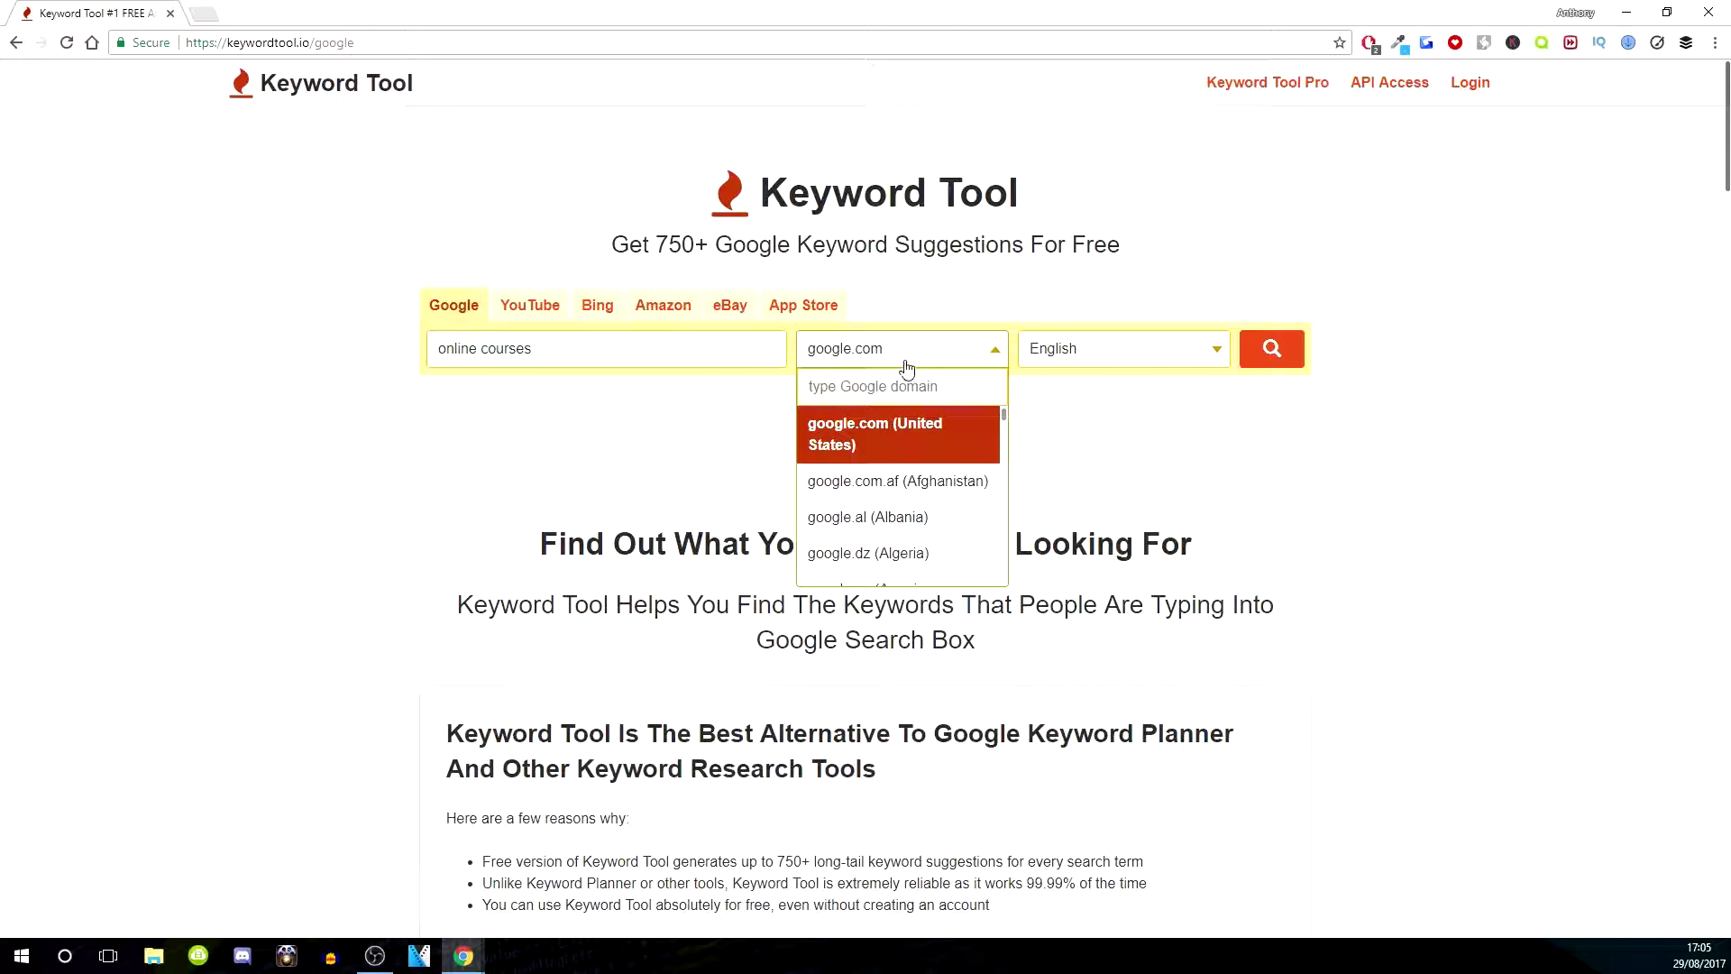
text(uk)
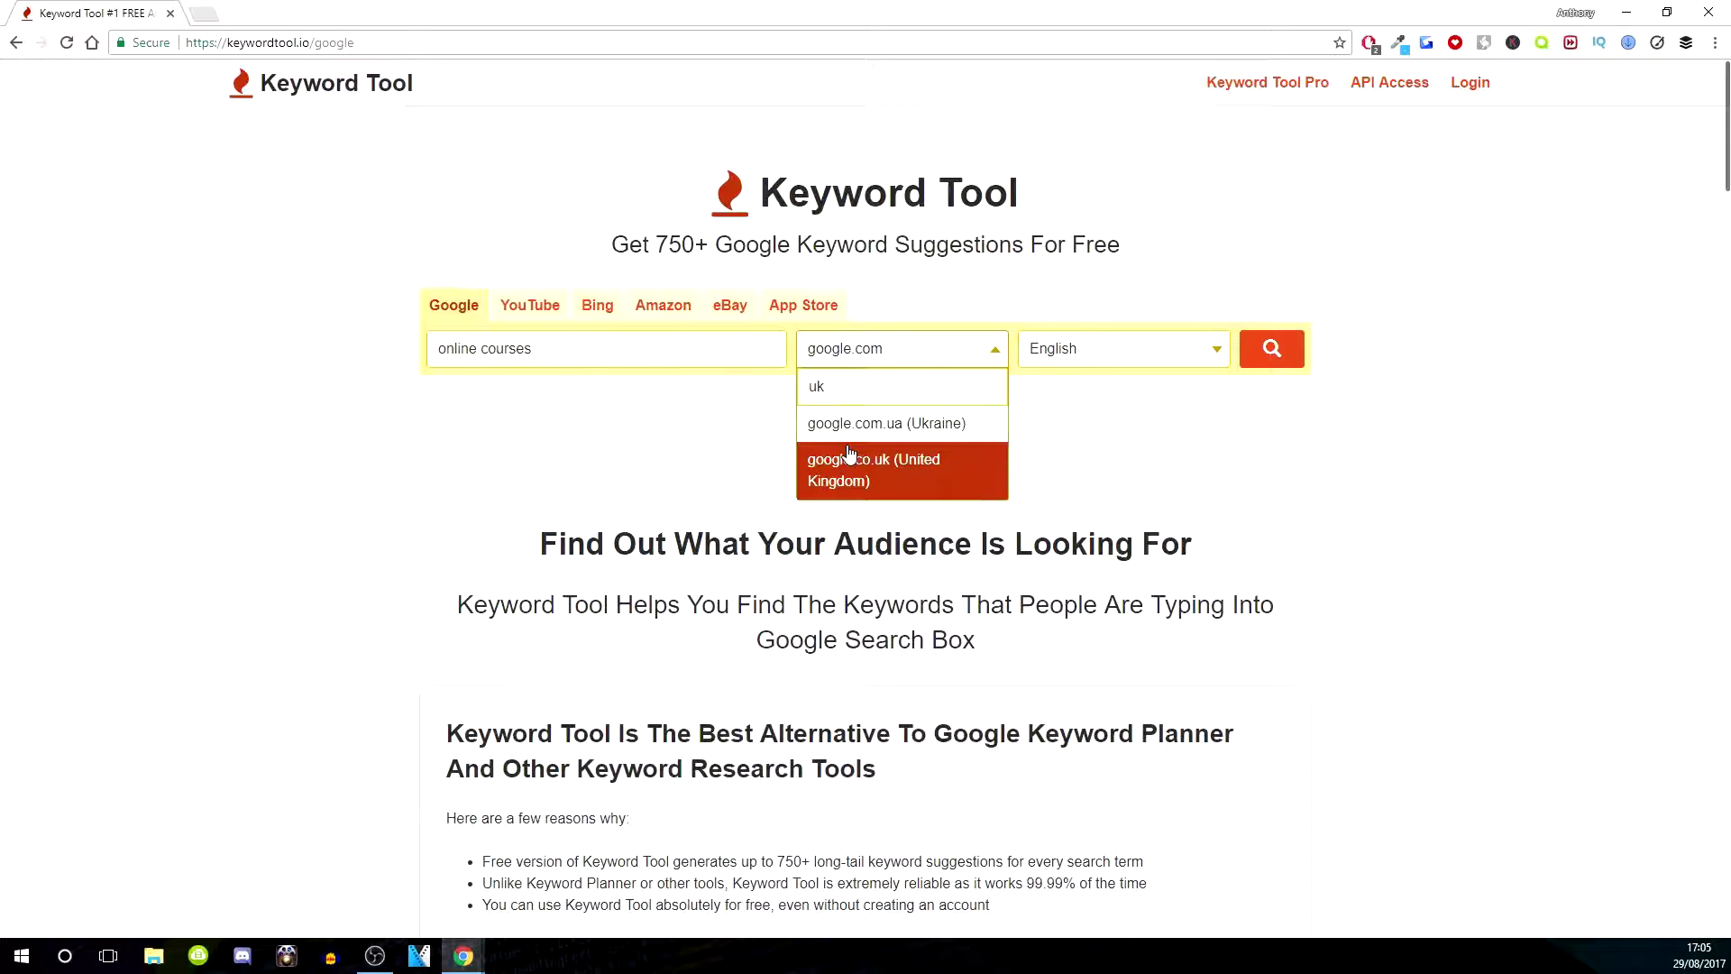
click(843, 470)
click(1151, 351)
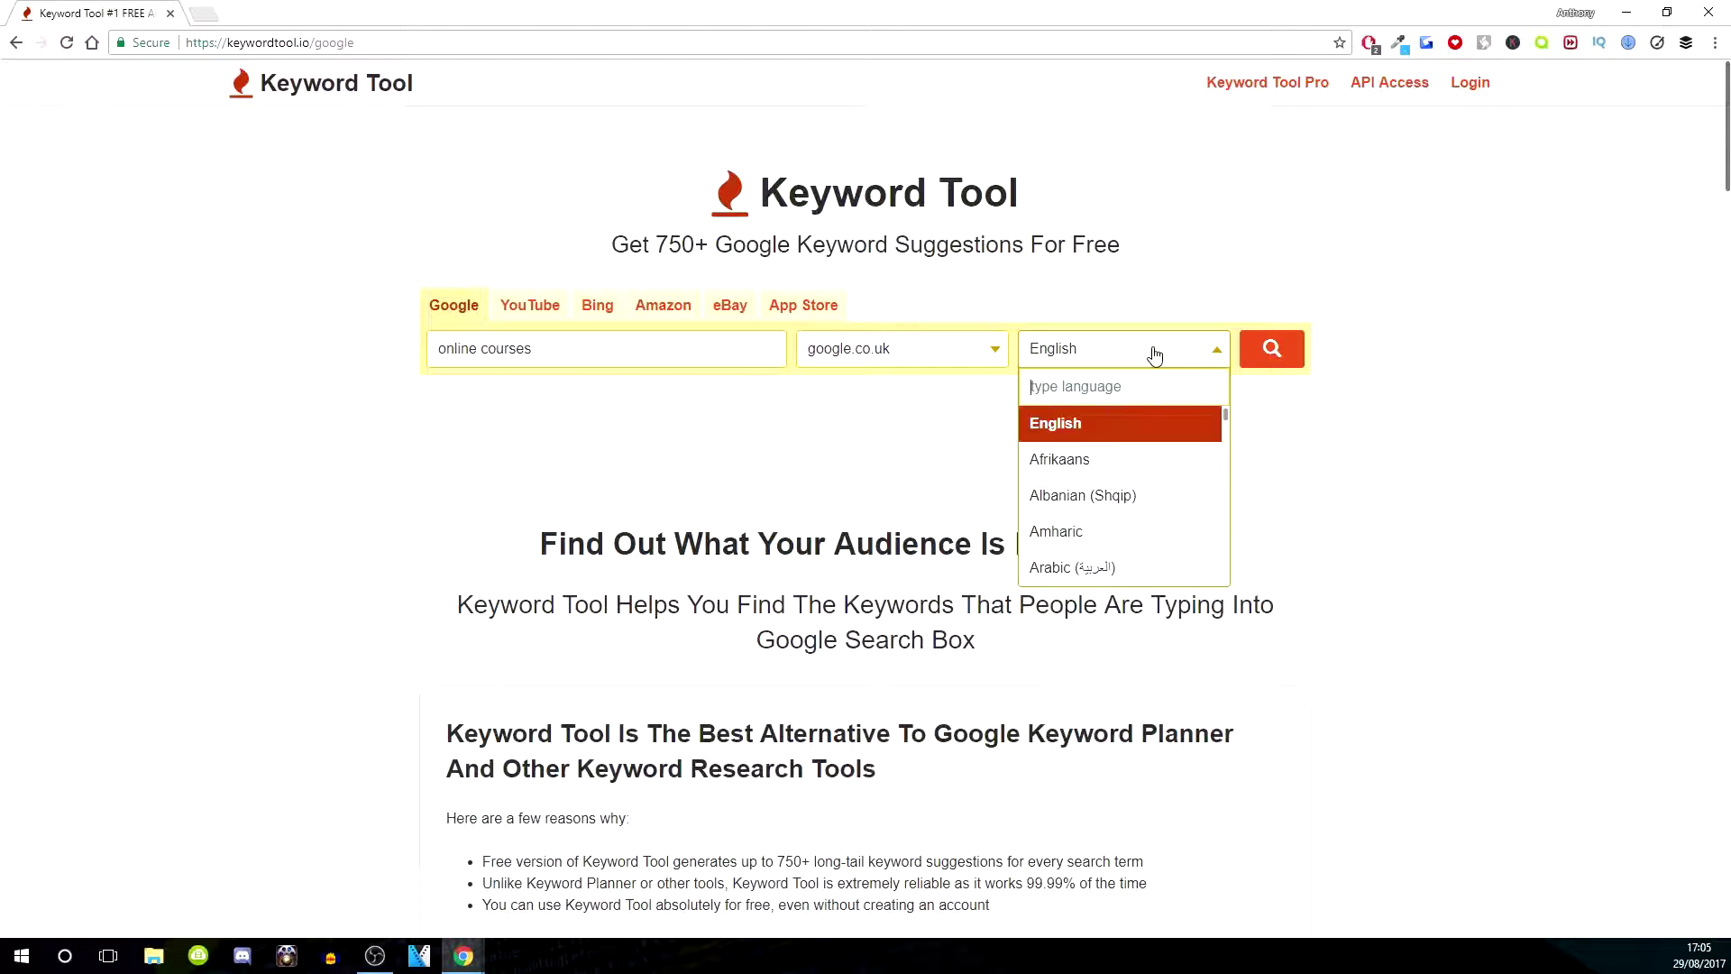
click(1271, 350)
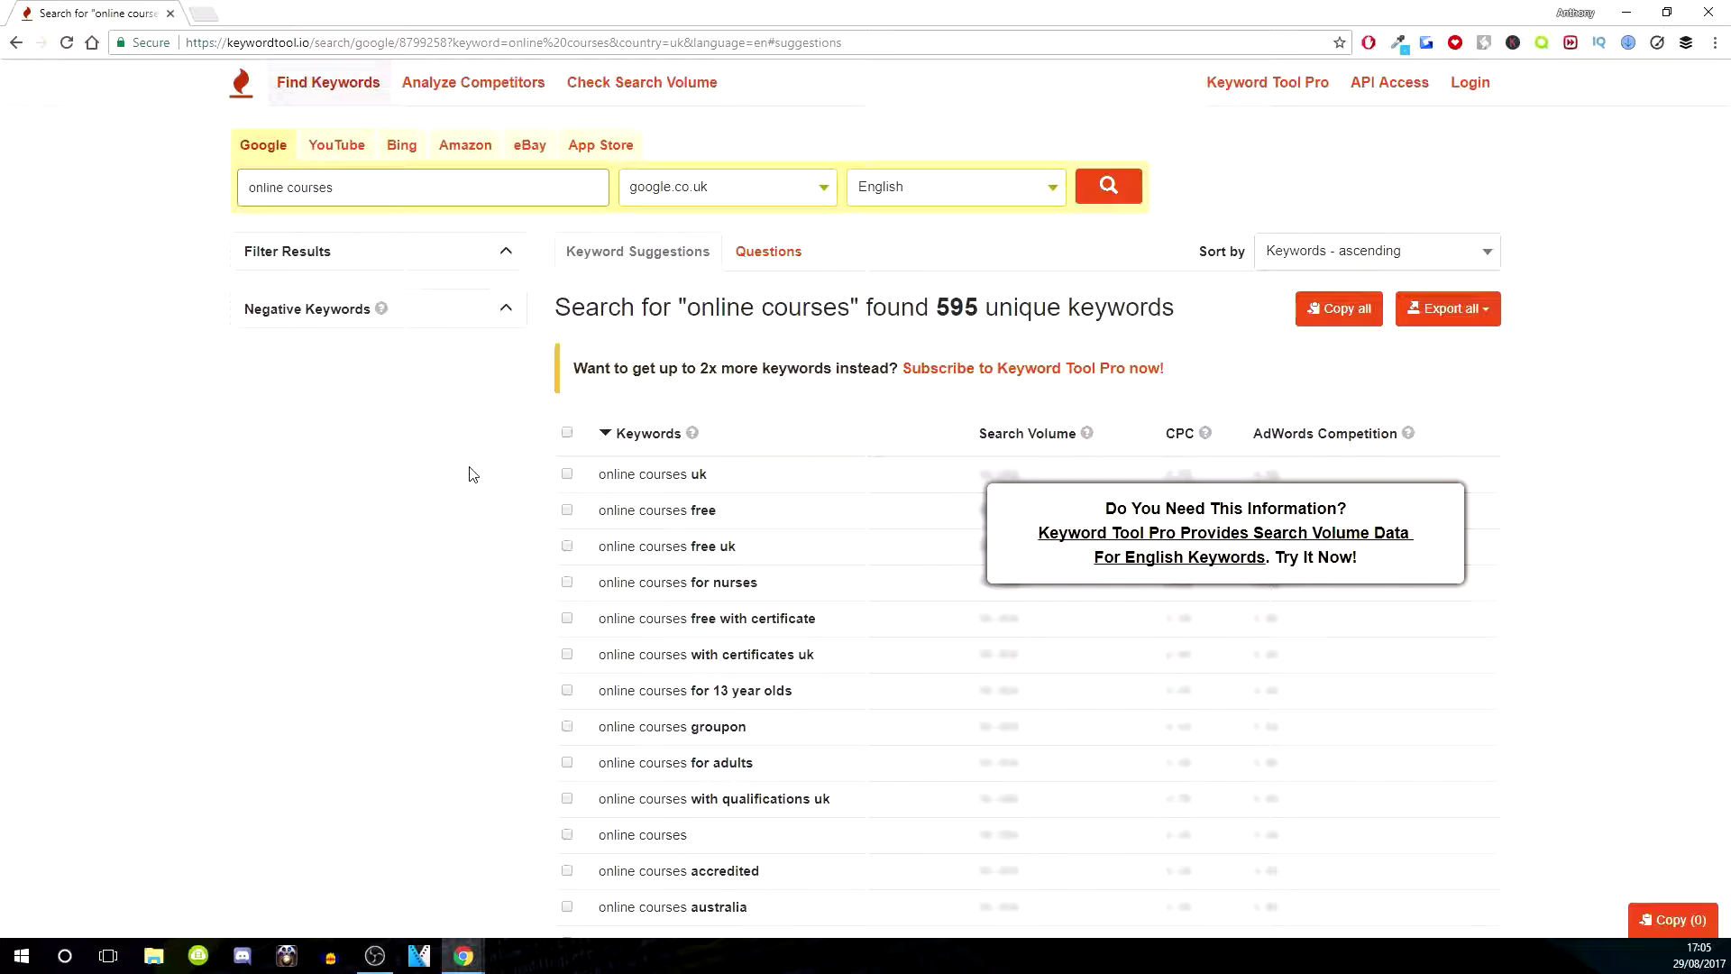
scroll(596, 501, down, 3)
scroll(607, 523, down, 4)
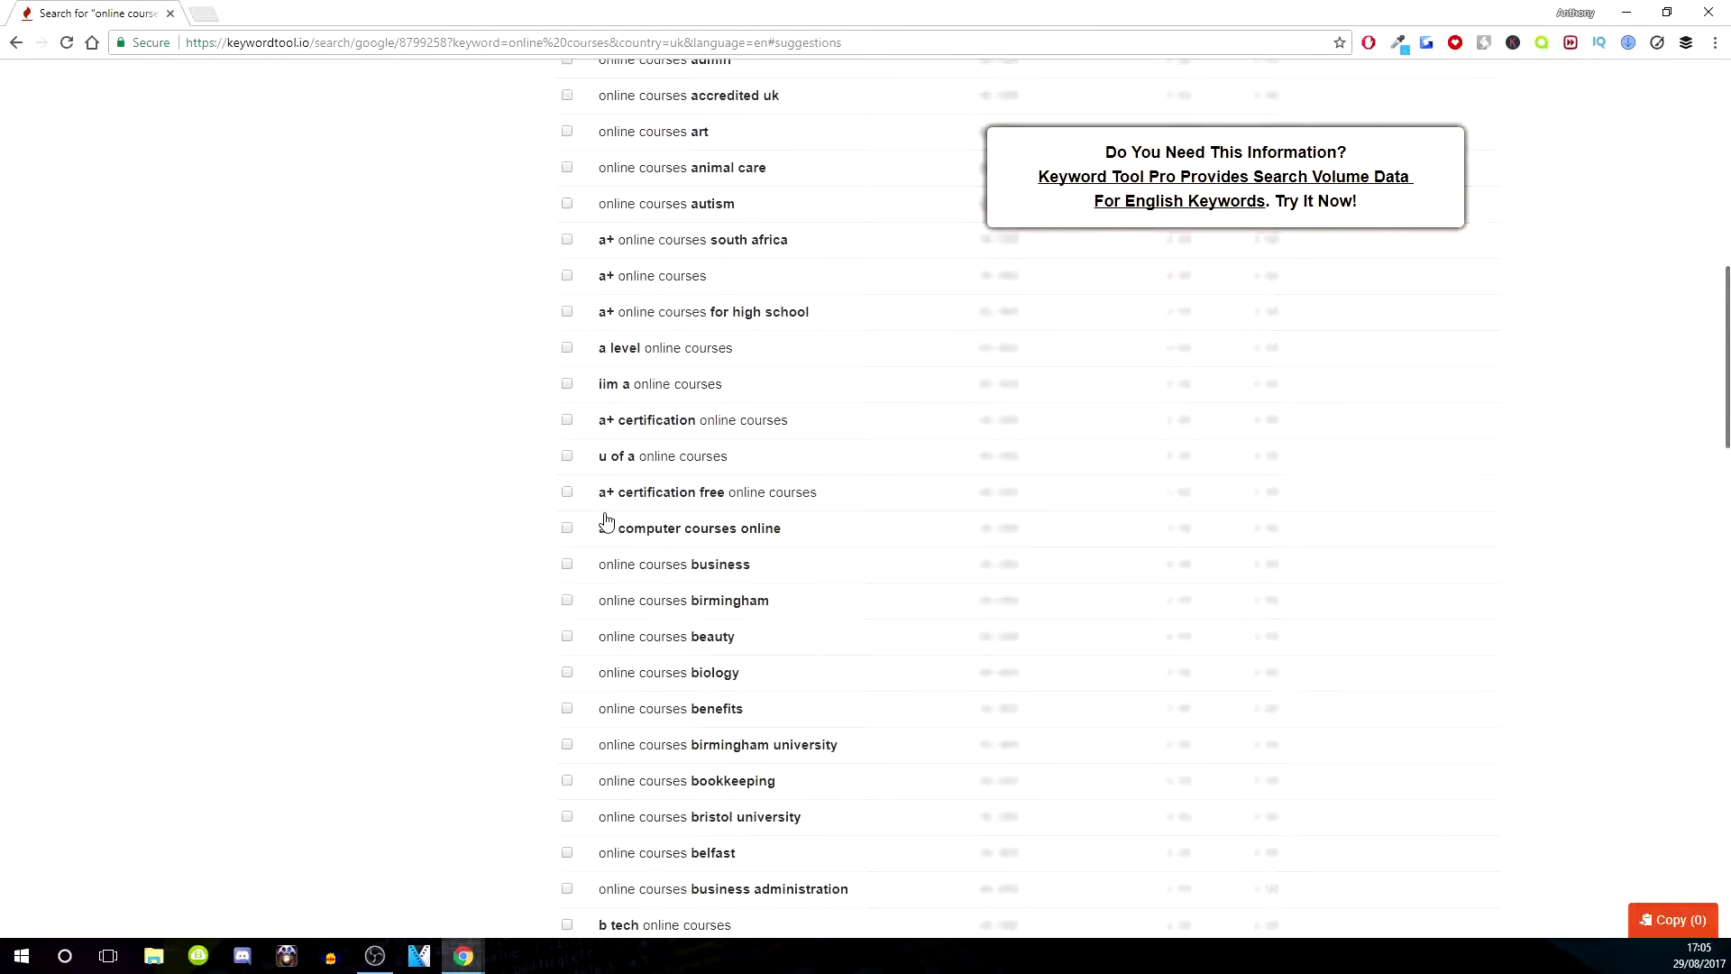
scroll(607, 522, up, 4)
scroll(607, 523, up, 3)
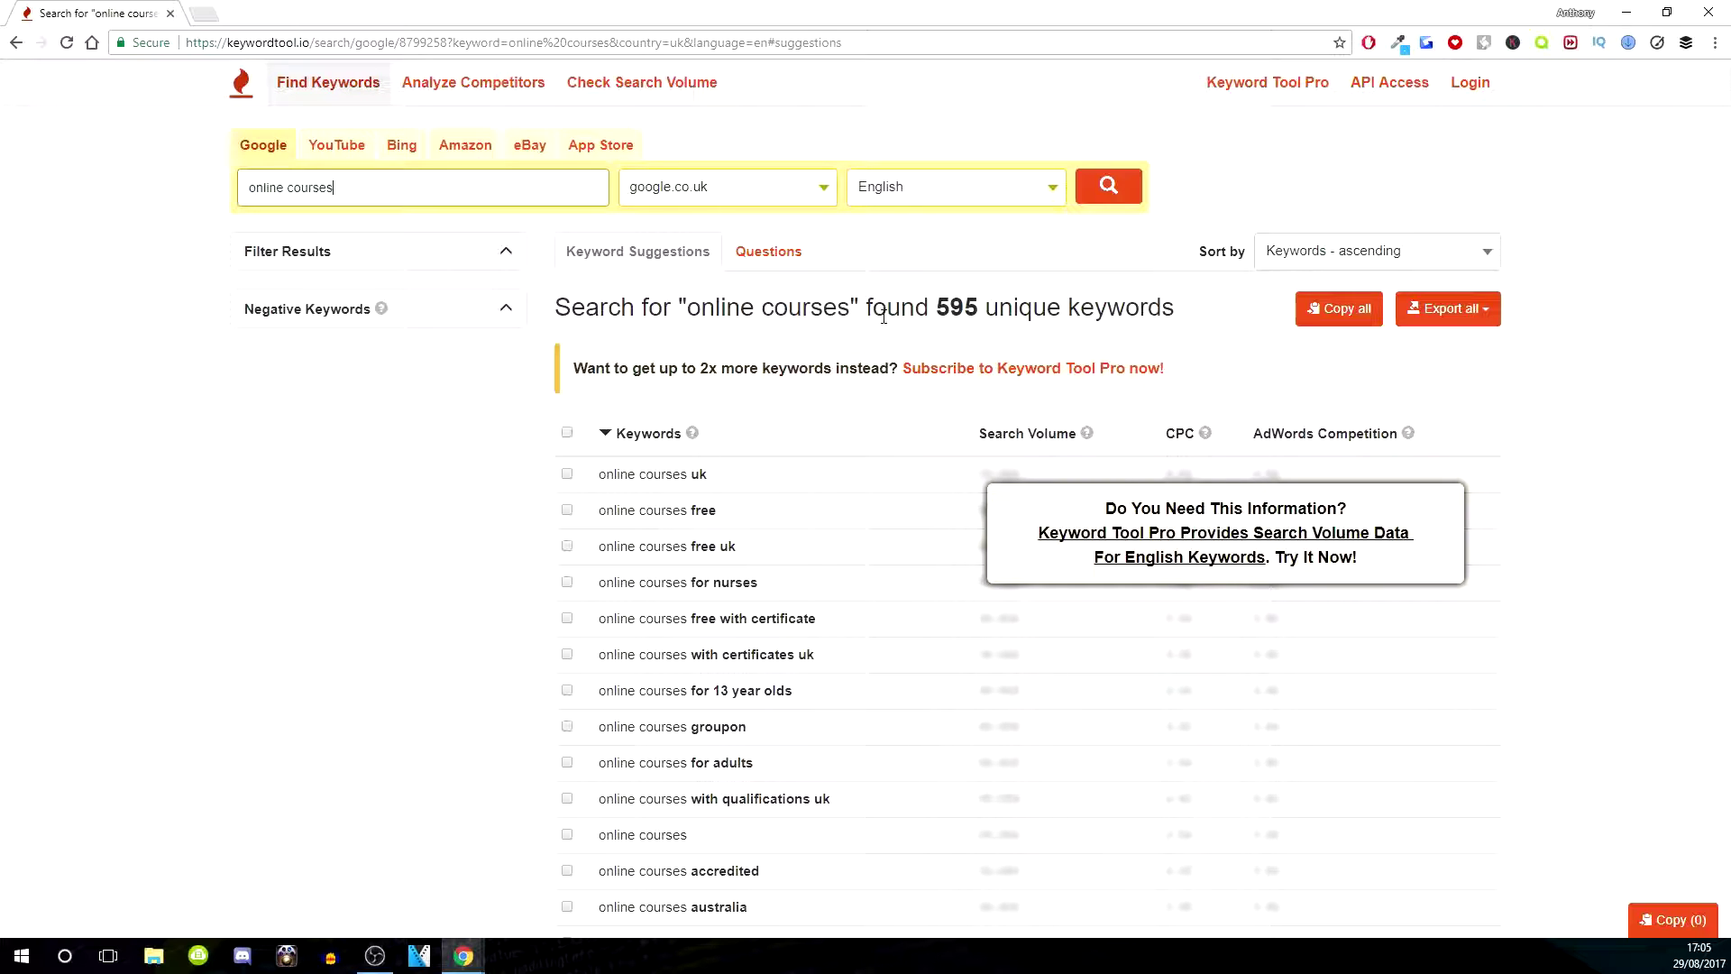
Highlight the 595 keyword count and reveal the CSV and Excel export choices.
drag(896, 312, 998, 311)
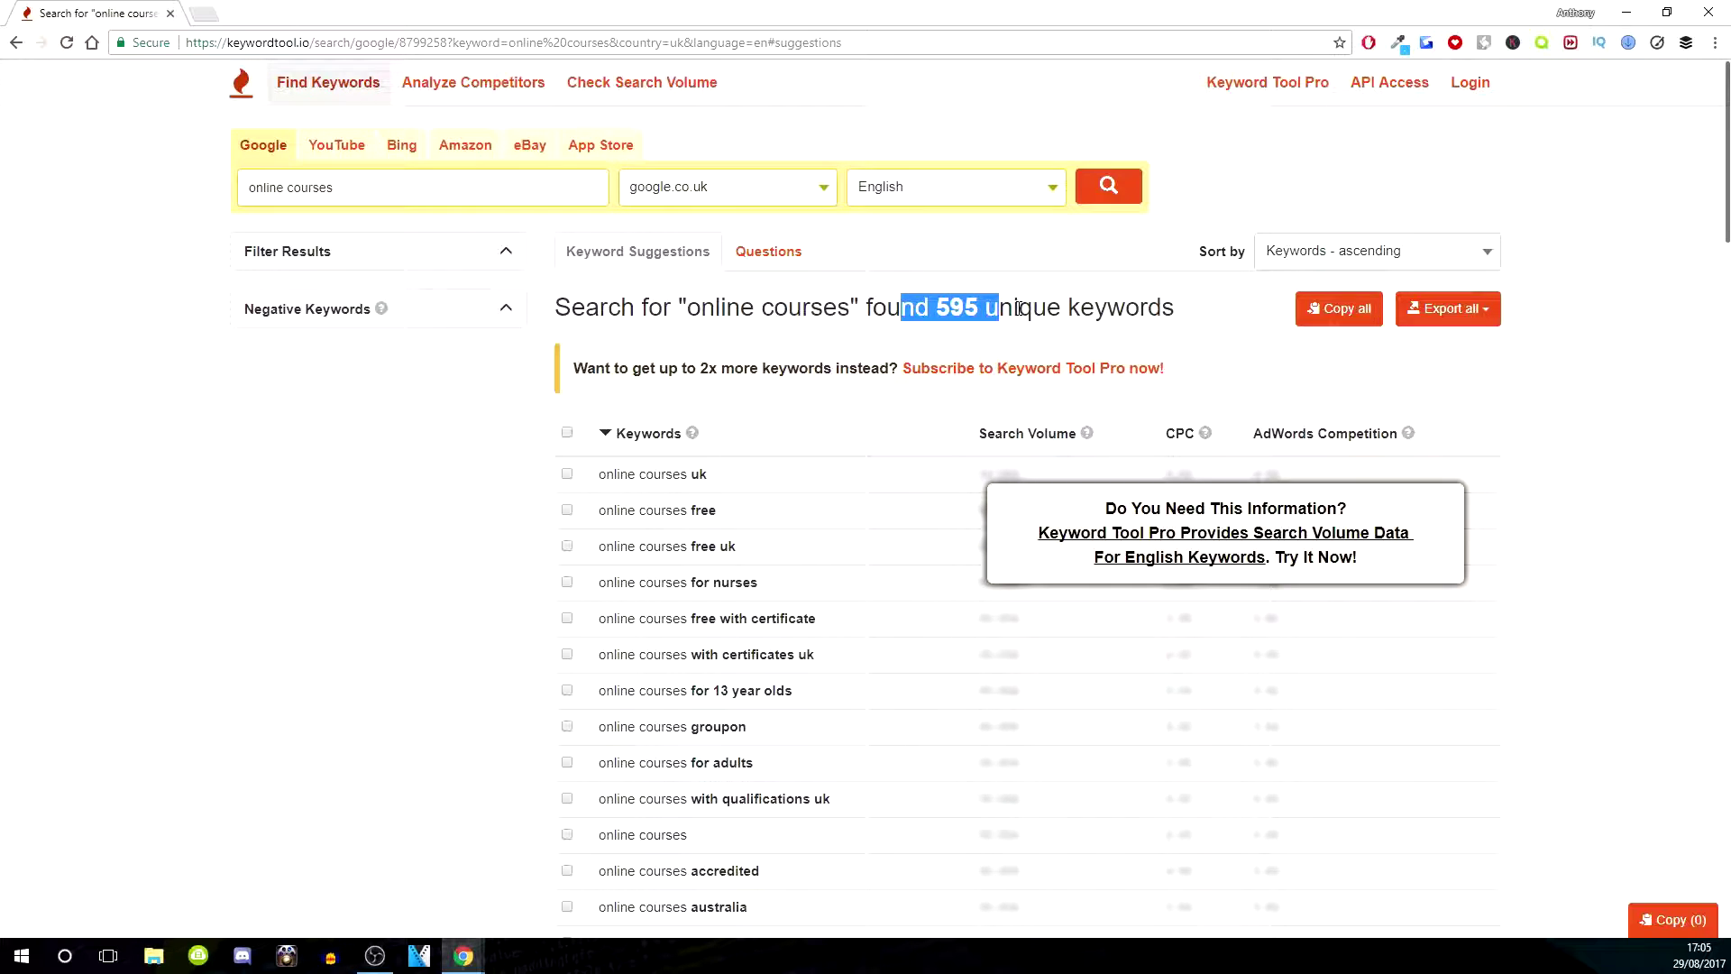
scroll(507, 420, down, 2)
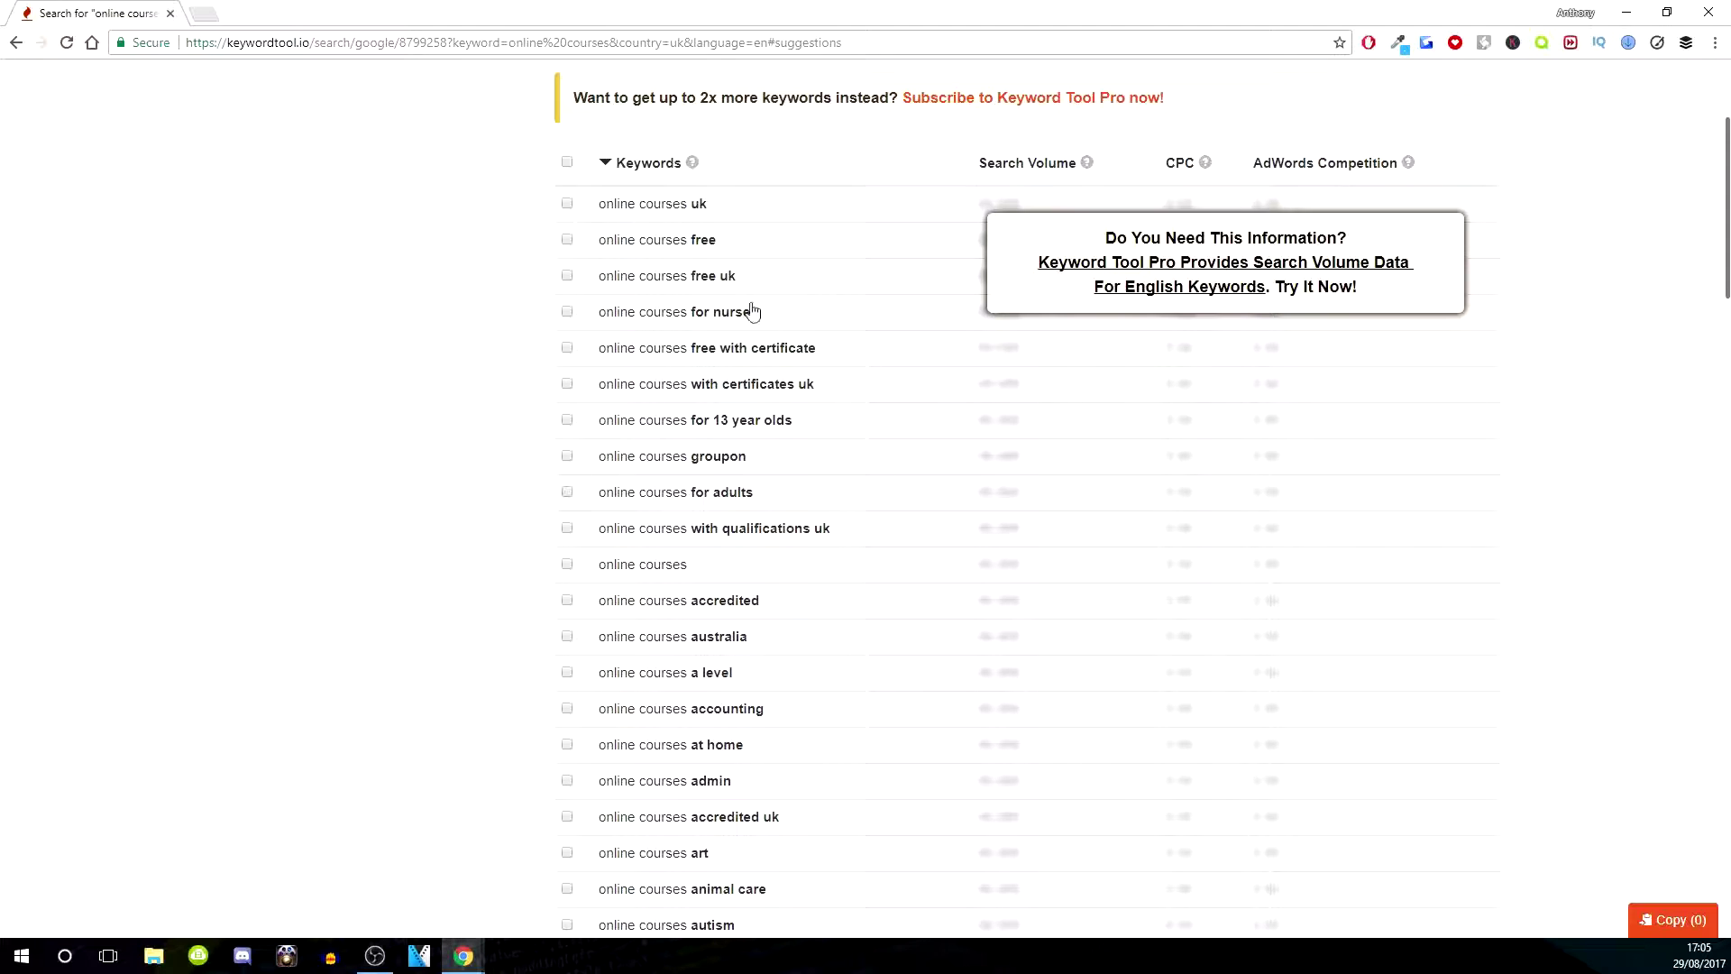
scroll(1302, 354, up, 2)
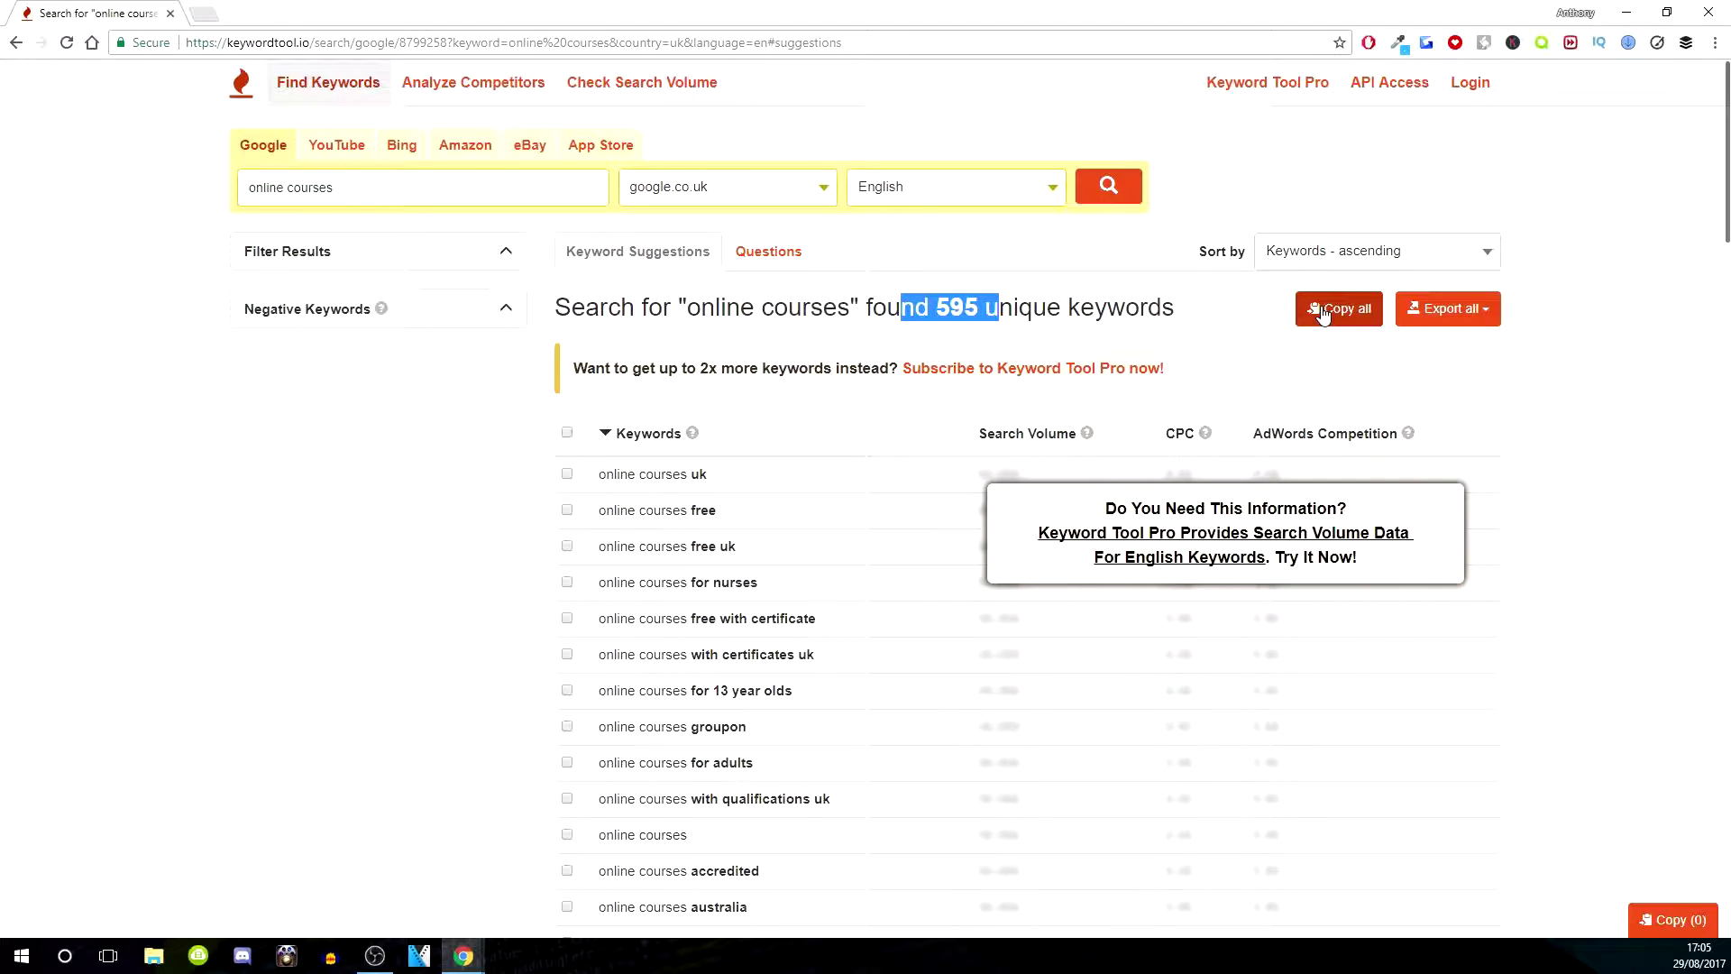
click(1485, 310)
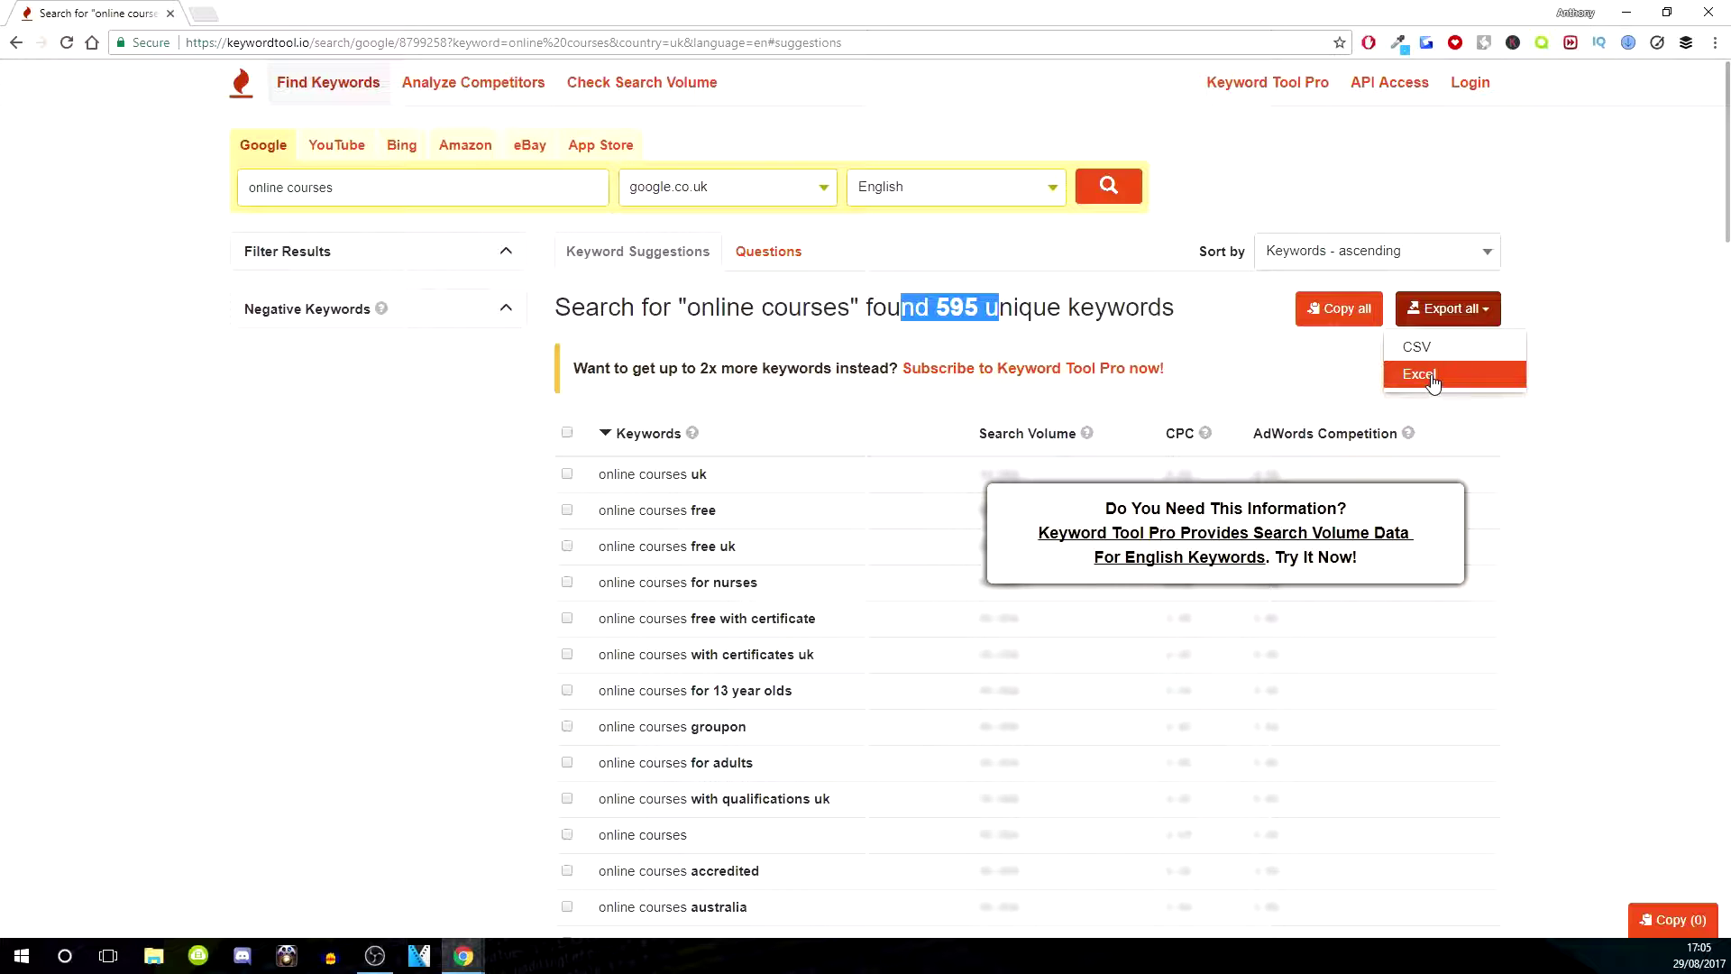
Copy four ticked keywords — online courses free, with certificates uk, australia, accounting — to the clipboard.
click(453, 527)
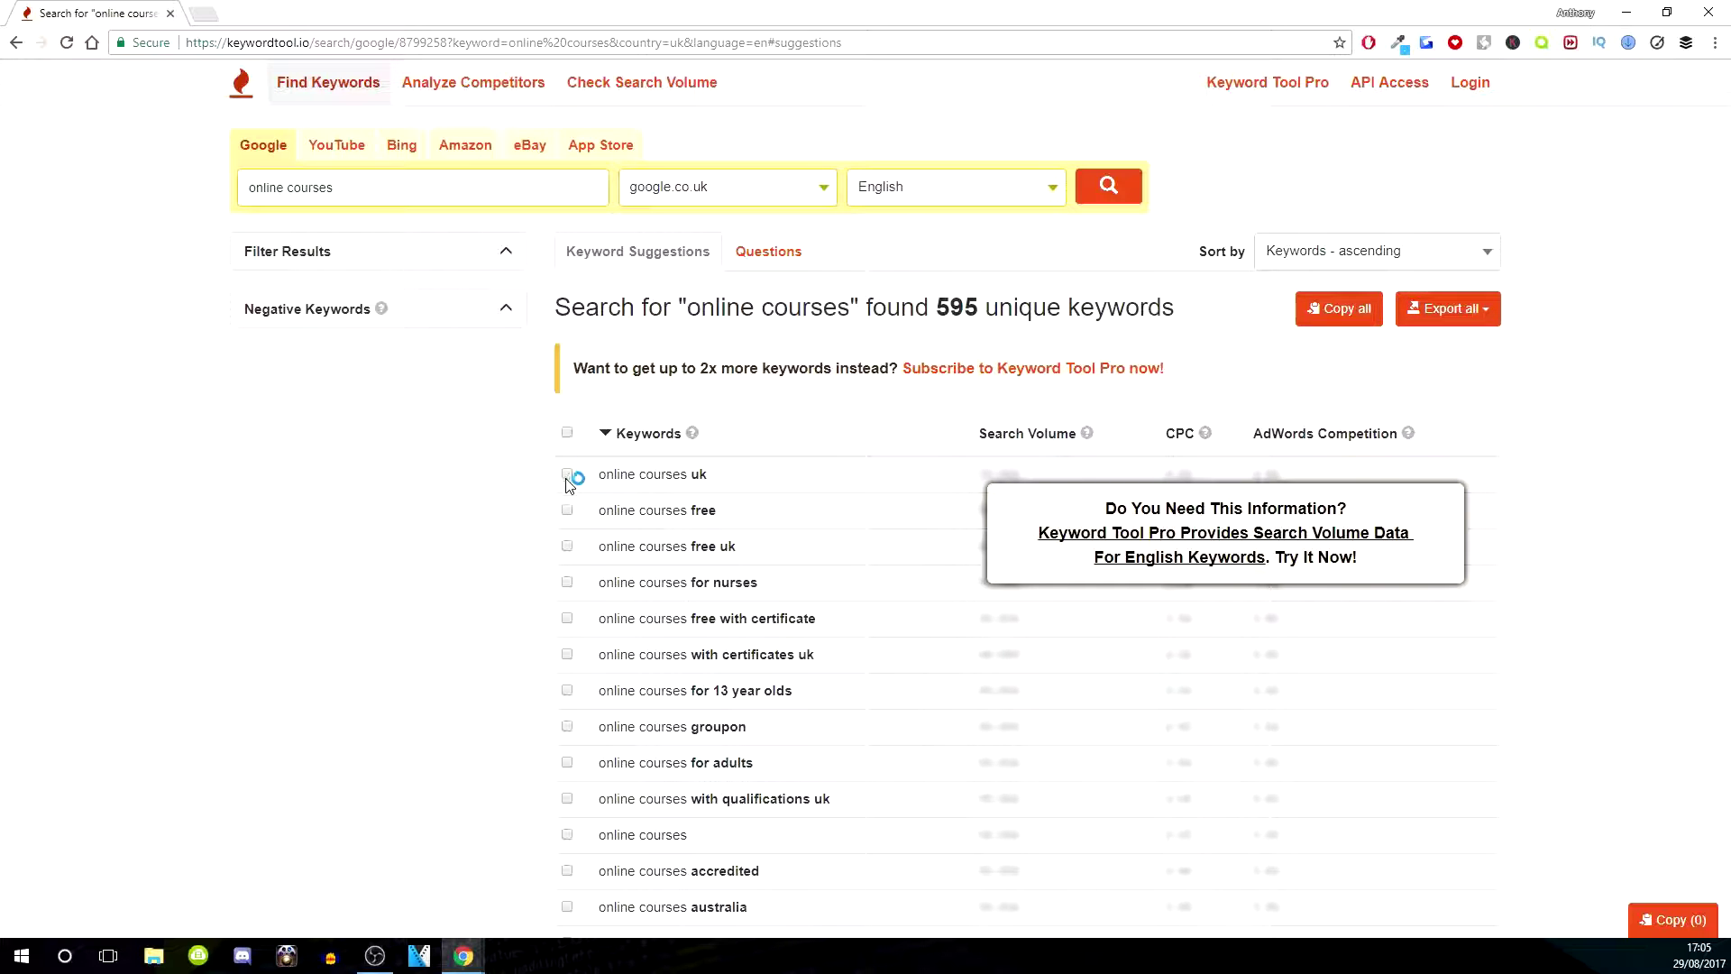
scroll(574, 475, down, 2)
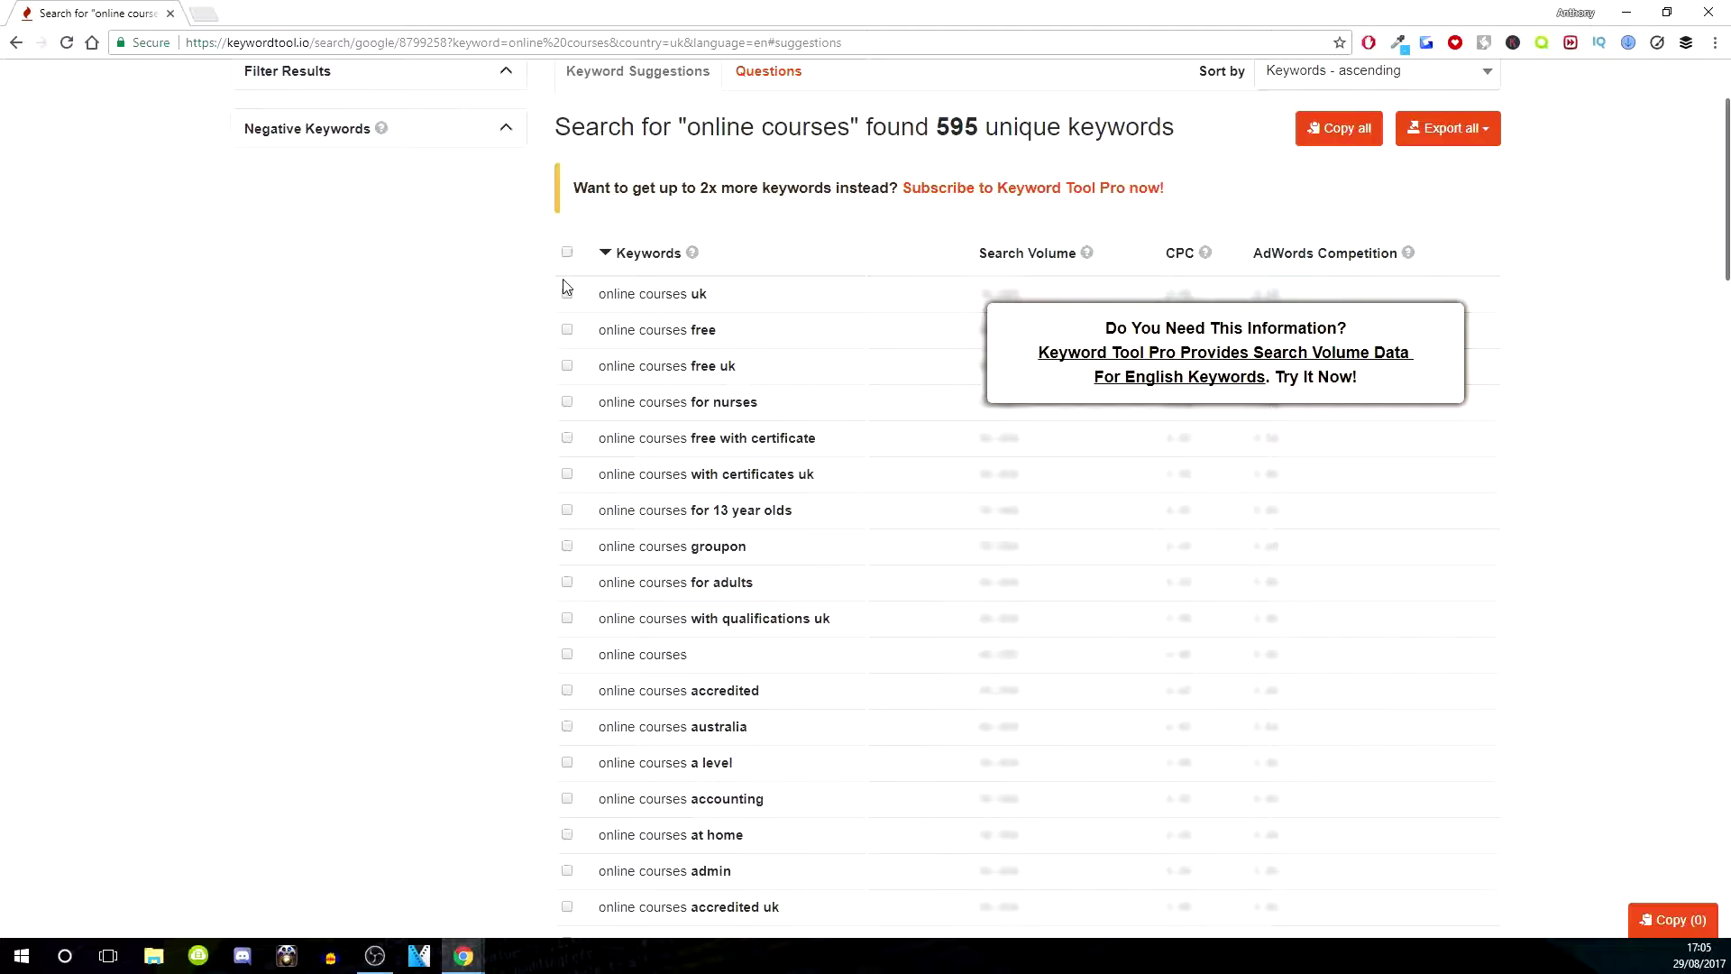
click(567, 330)
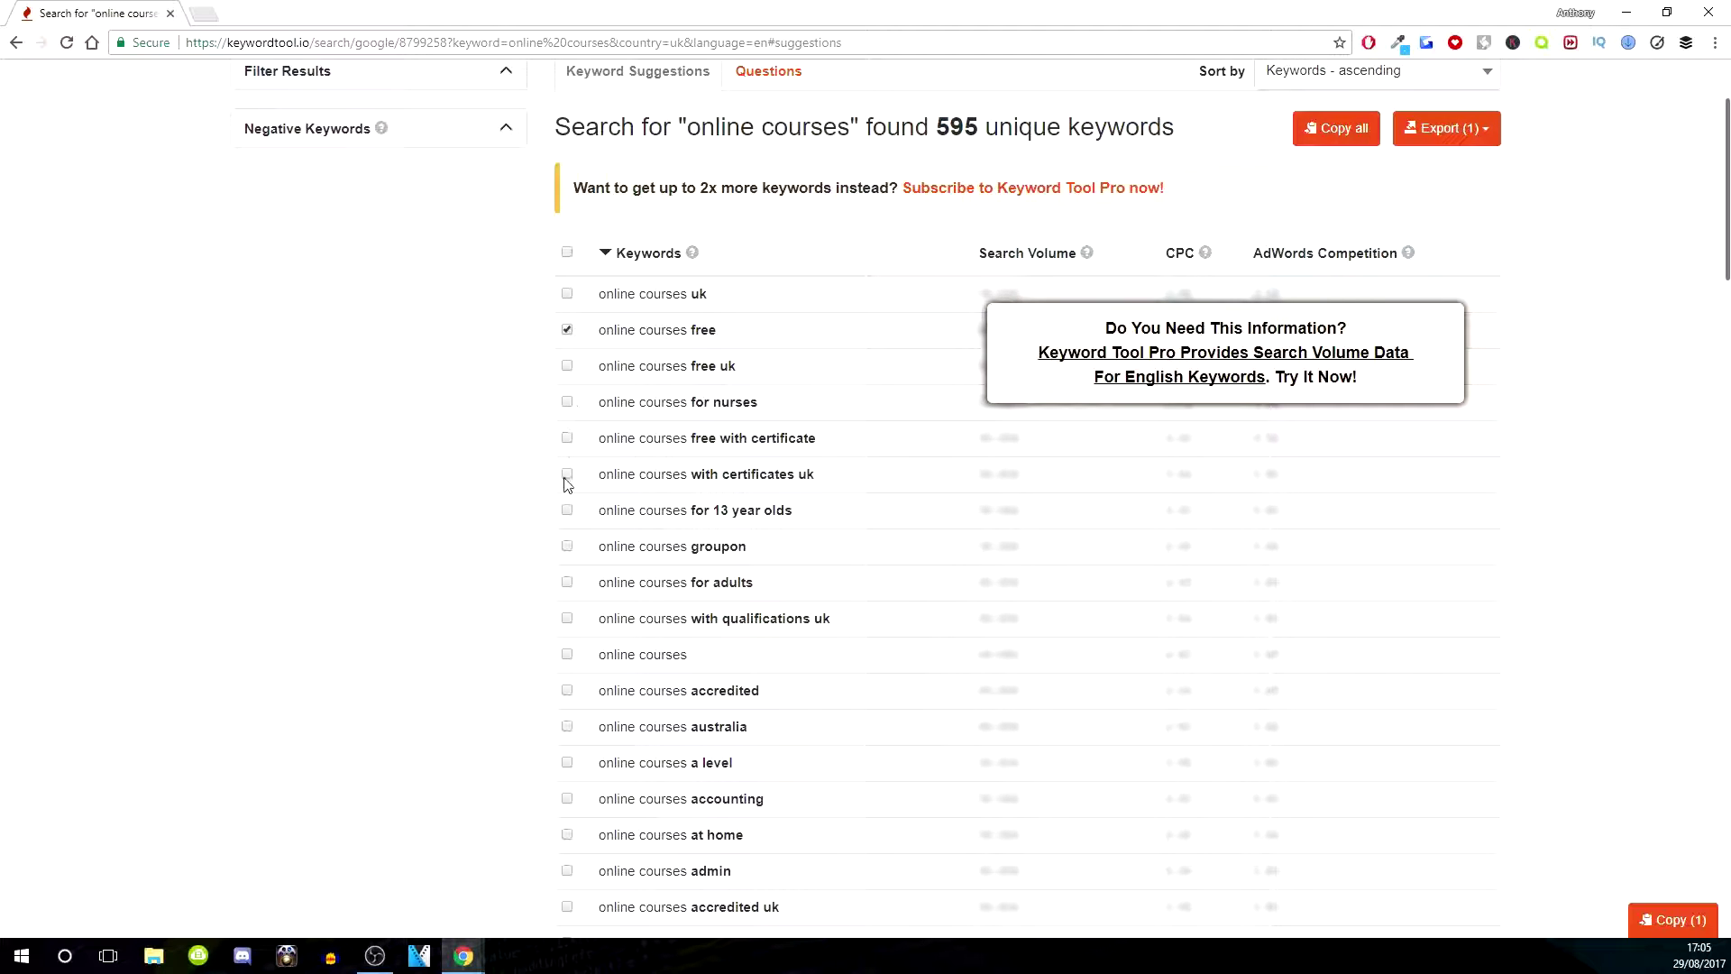
click(568, 474)
click(568, 729)
click(566, 799)
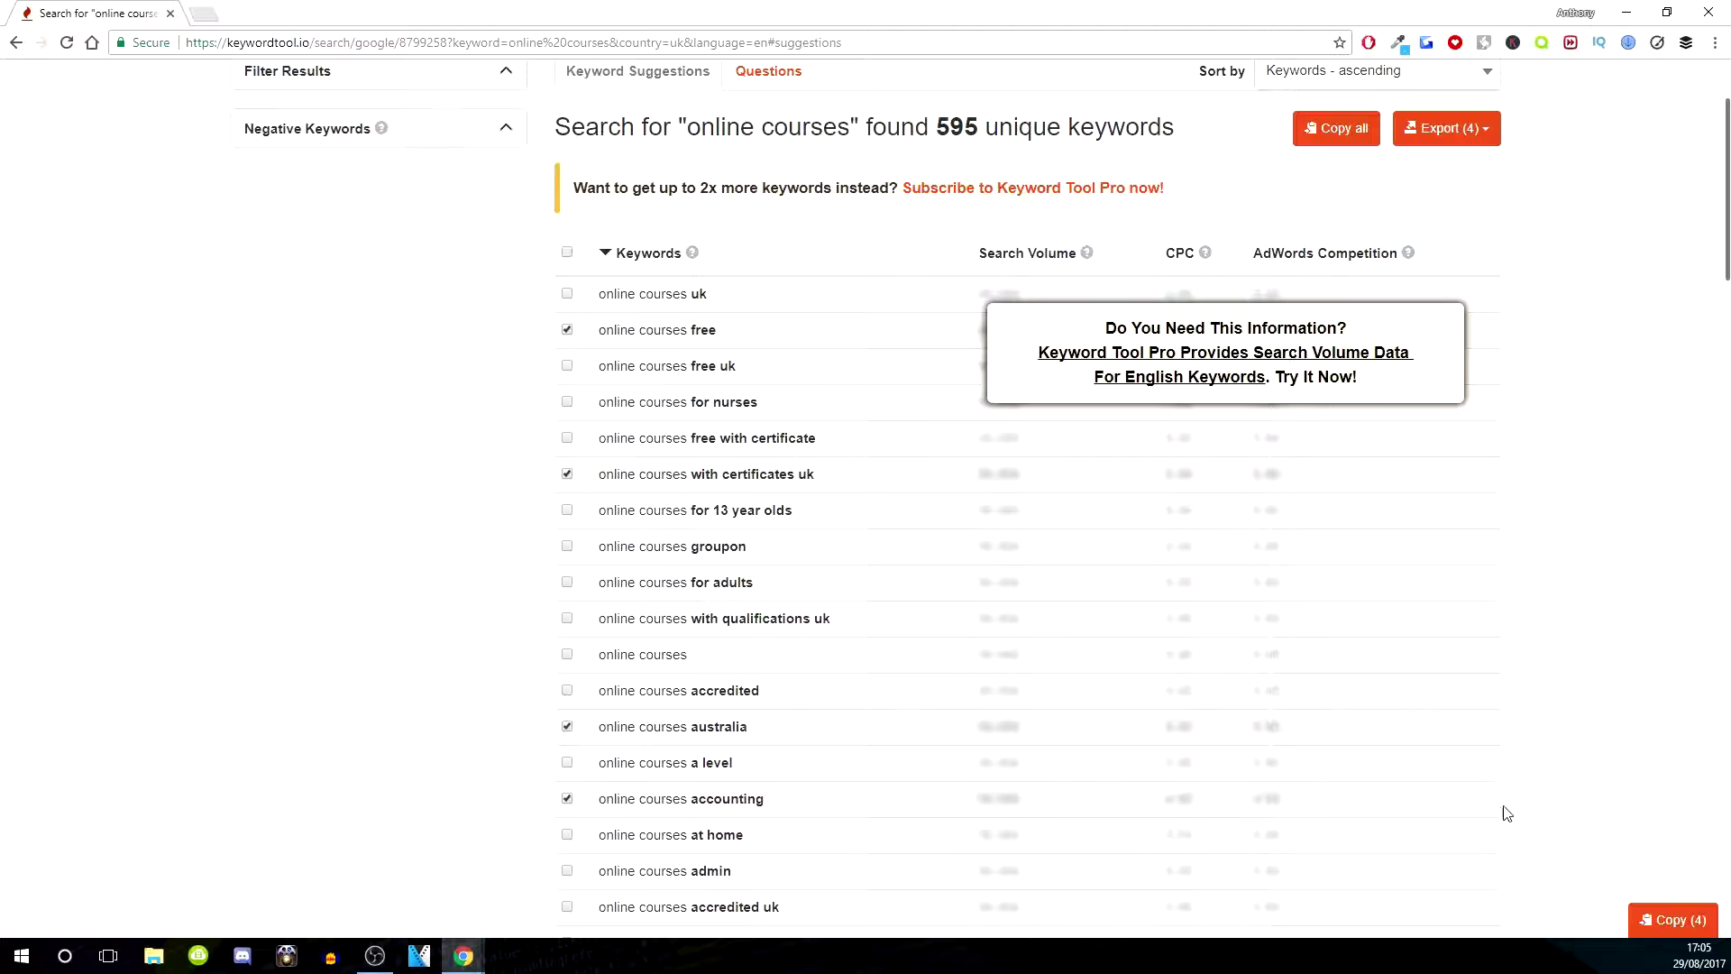
click(1670, 924)
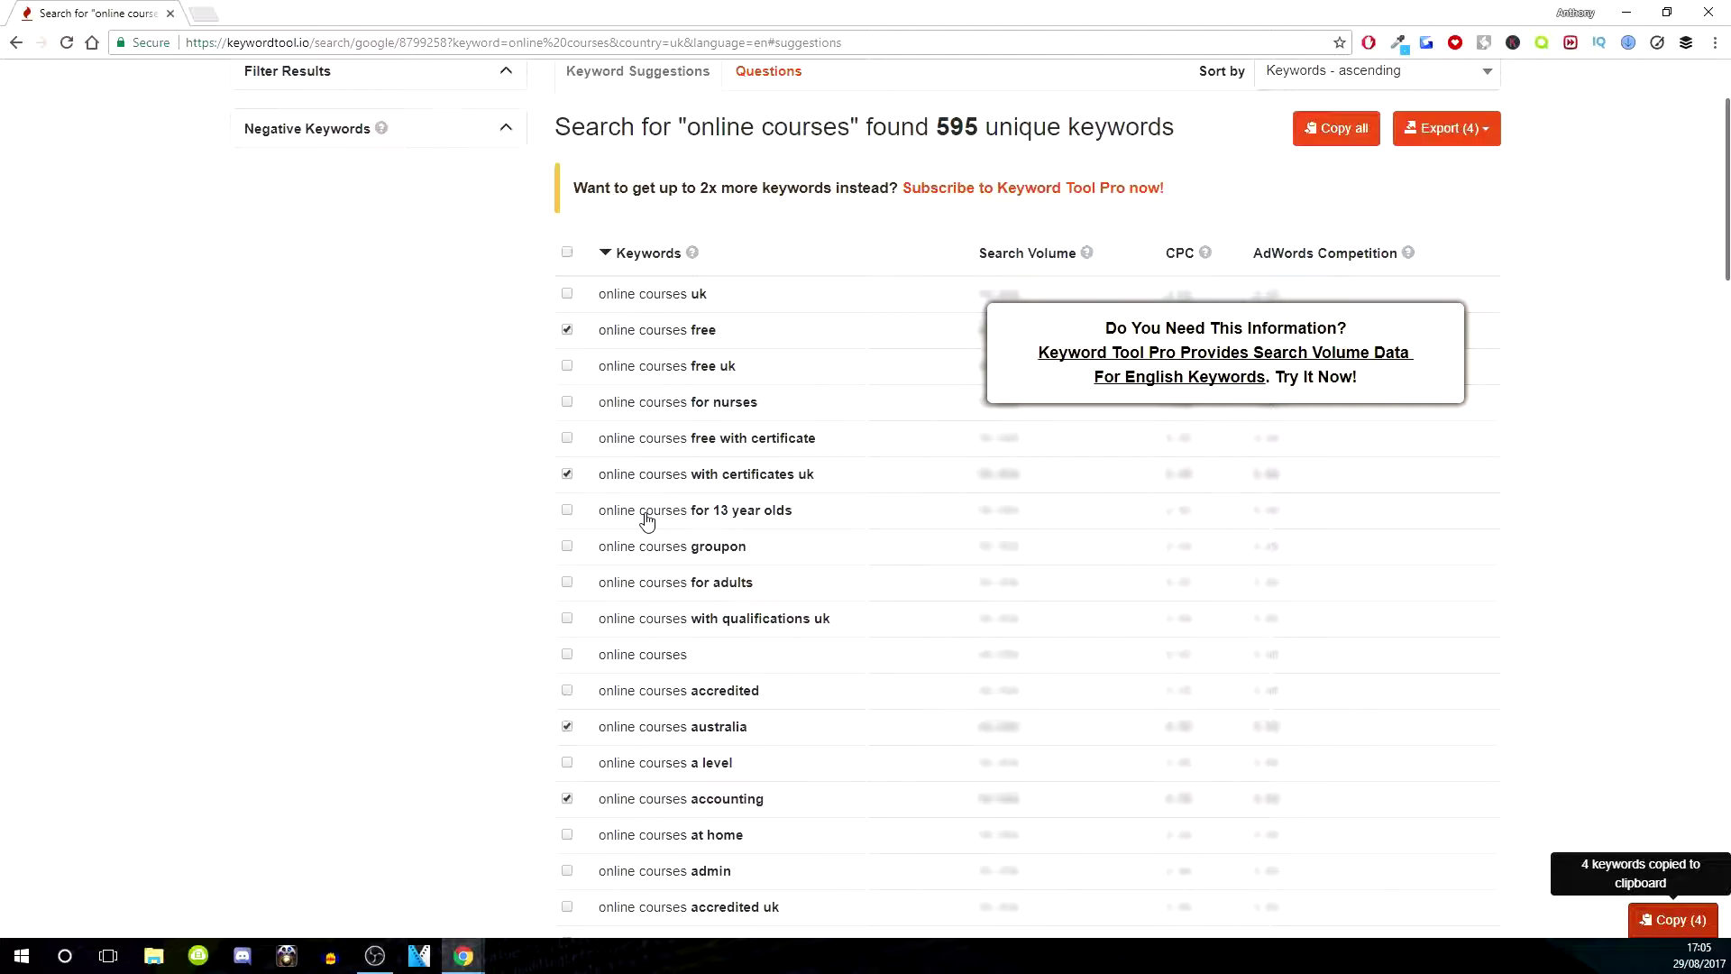
scroll(390, 535, up, 2)
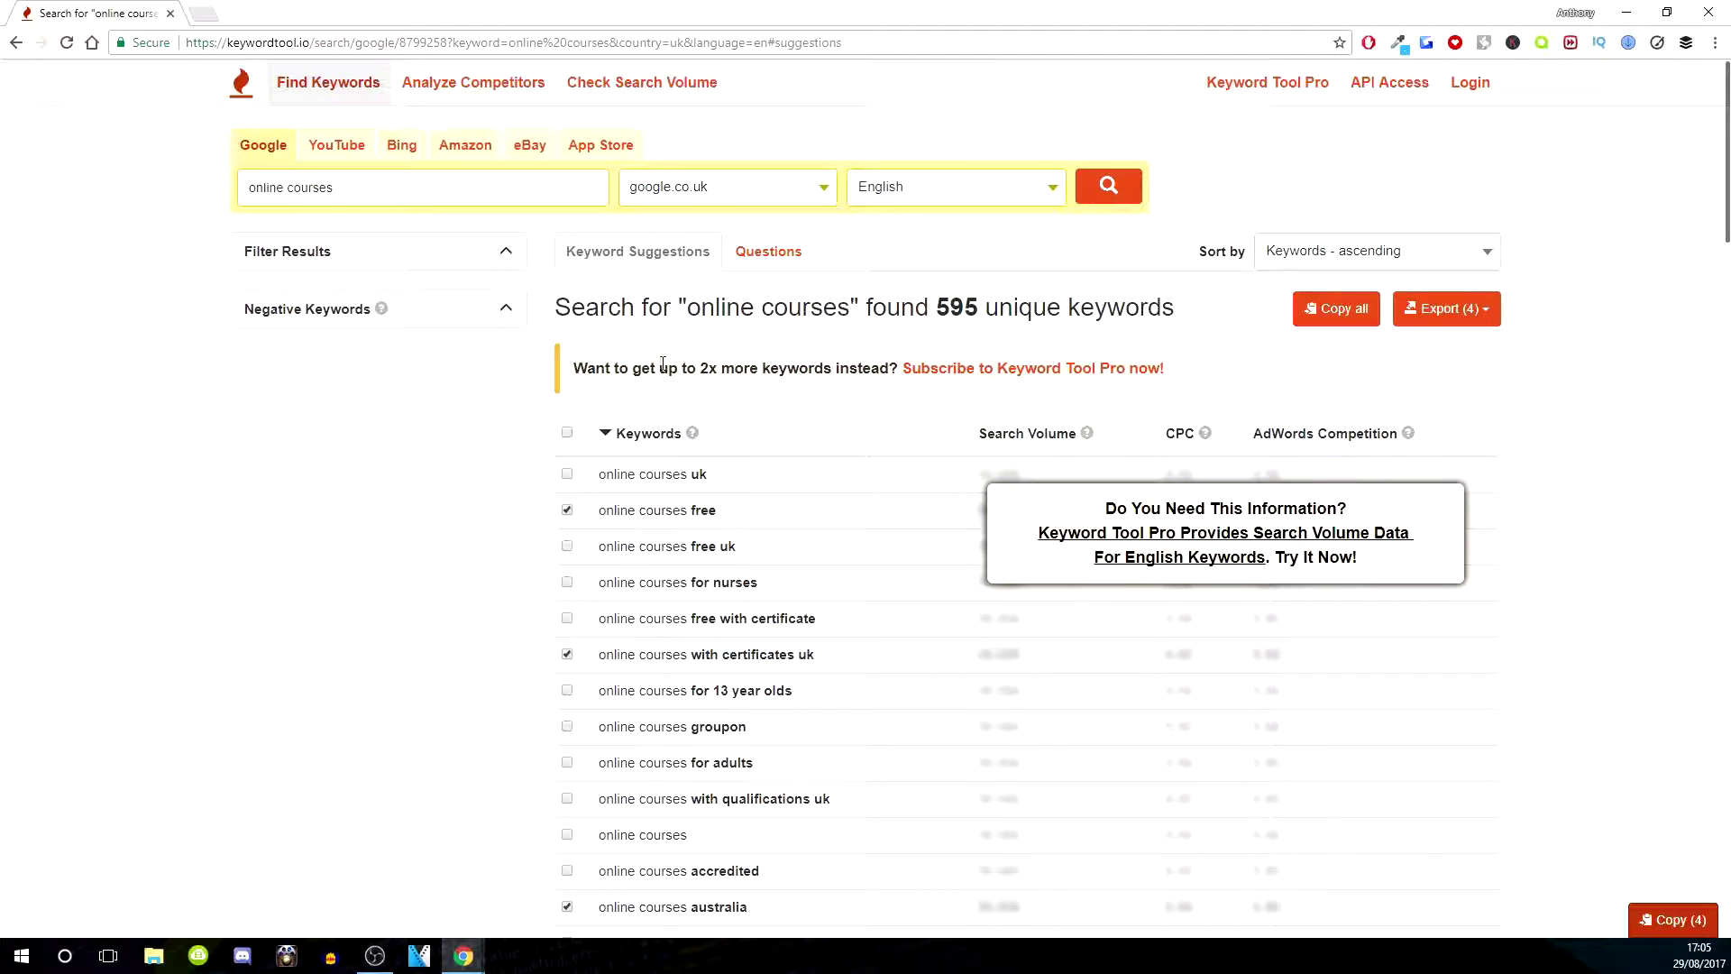
Show the 109 question-style results for 'online courses' instead of suggestions.
click(750, 254)
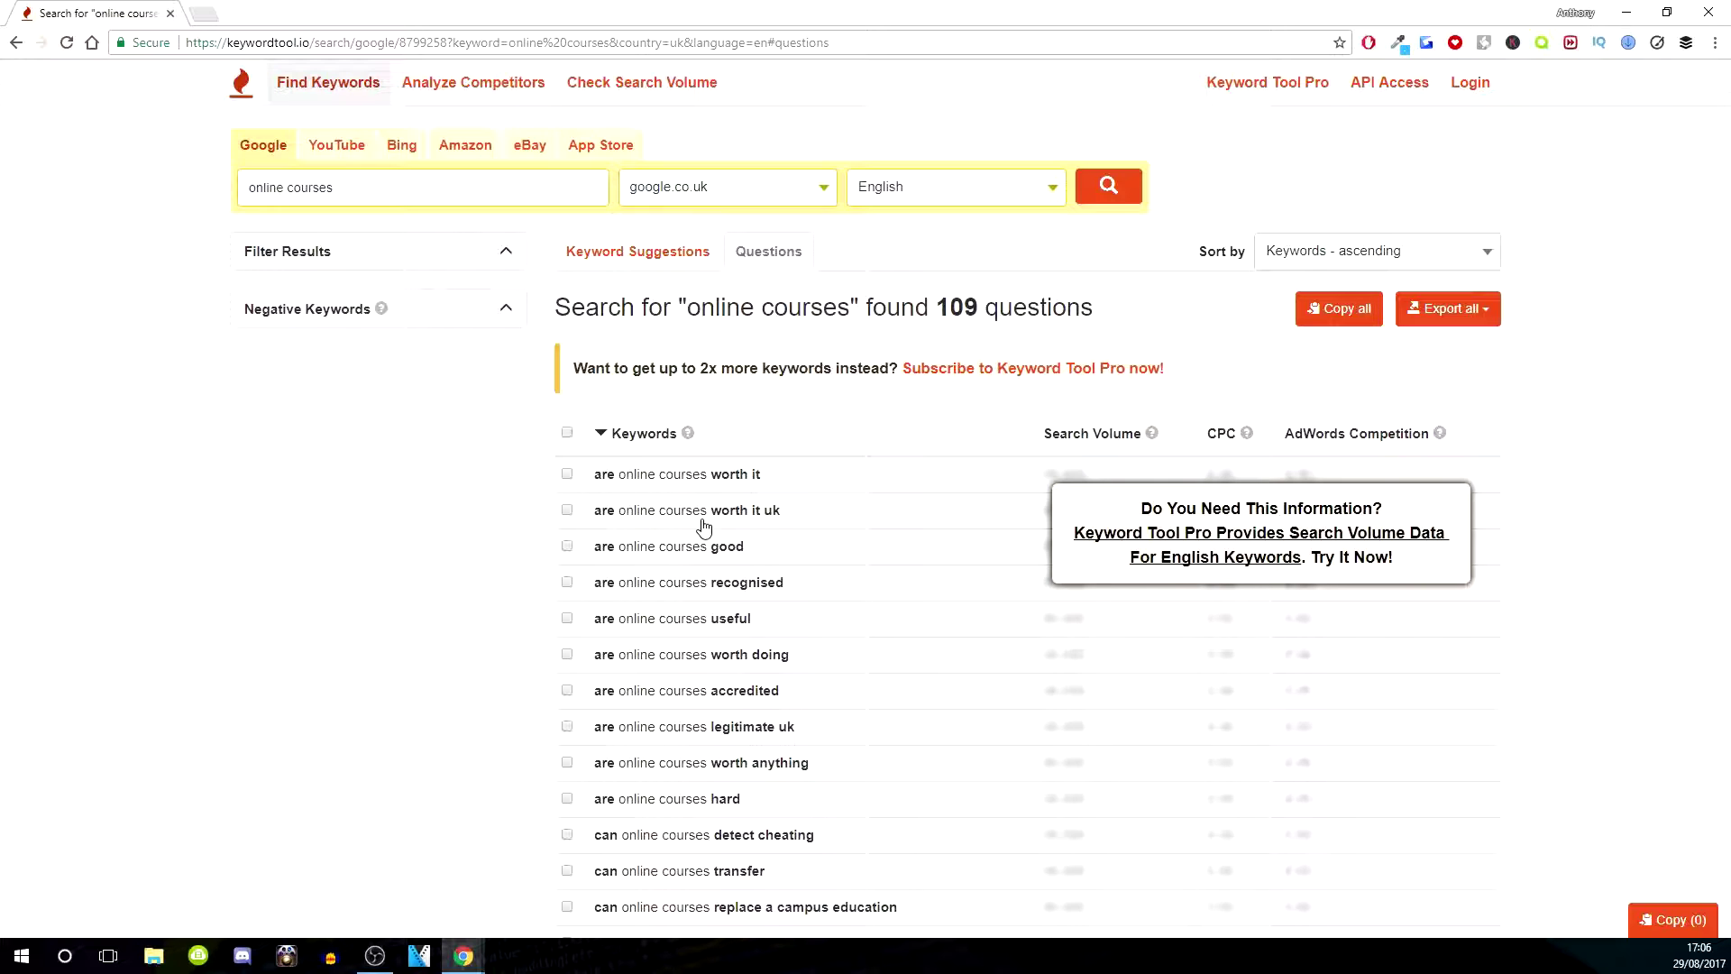
scroll(765, 521, down, 2)
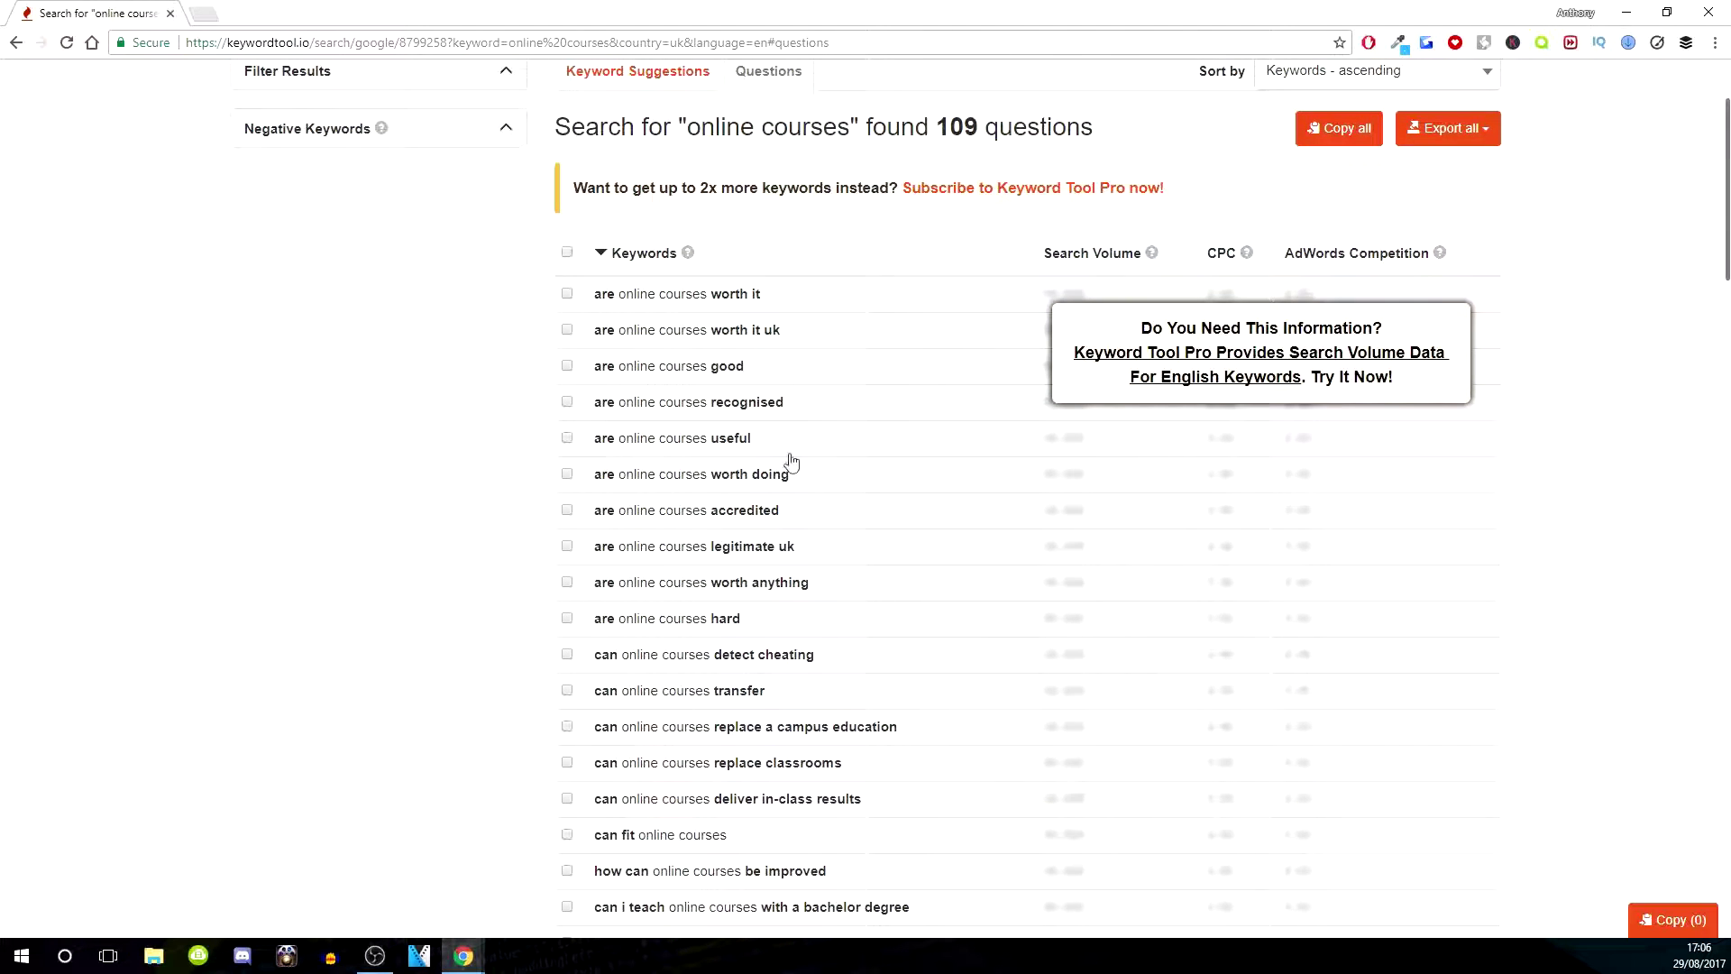
scroll(792, 463, up, 2)
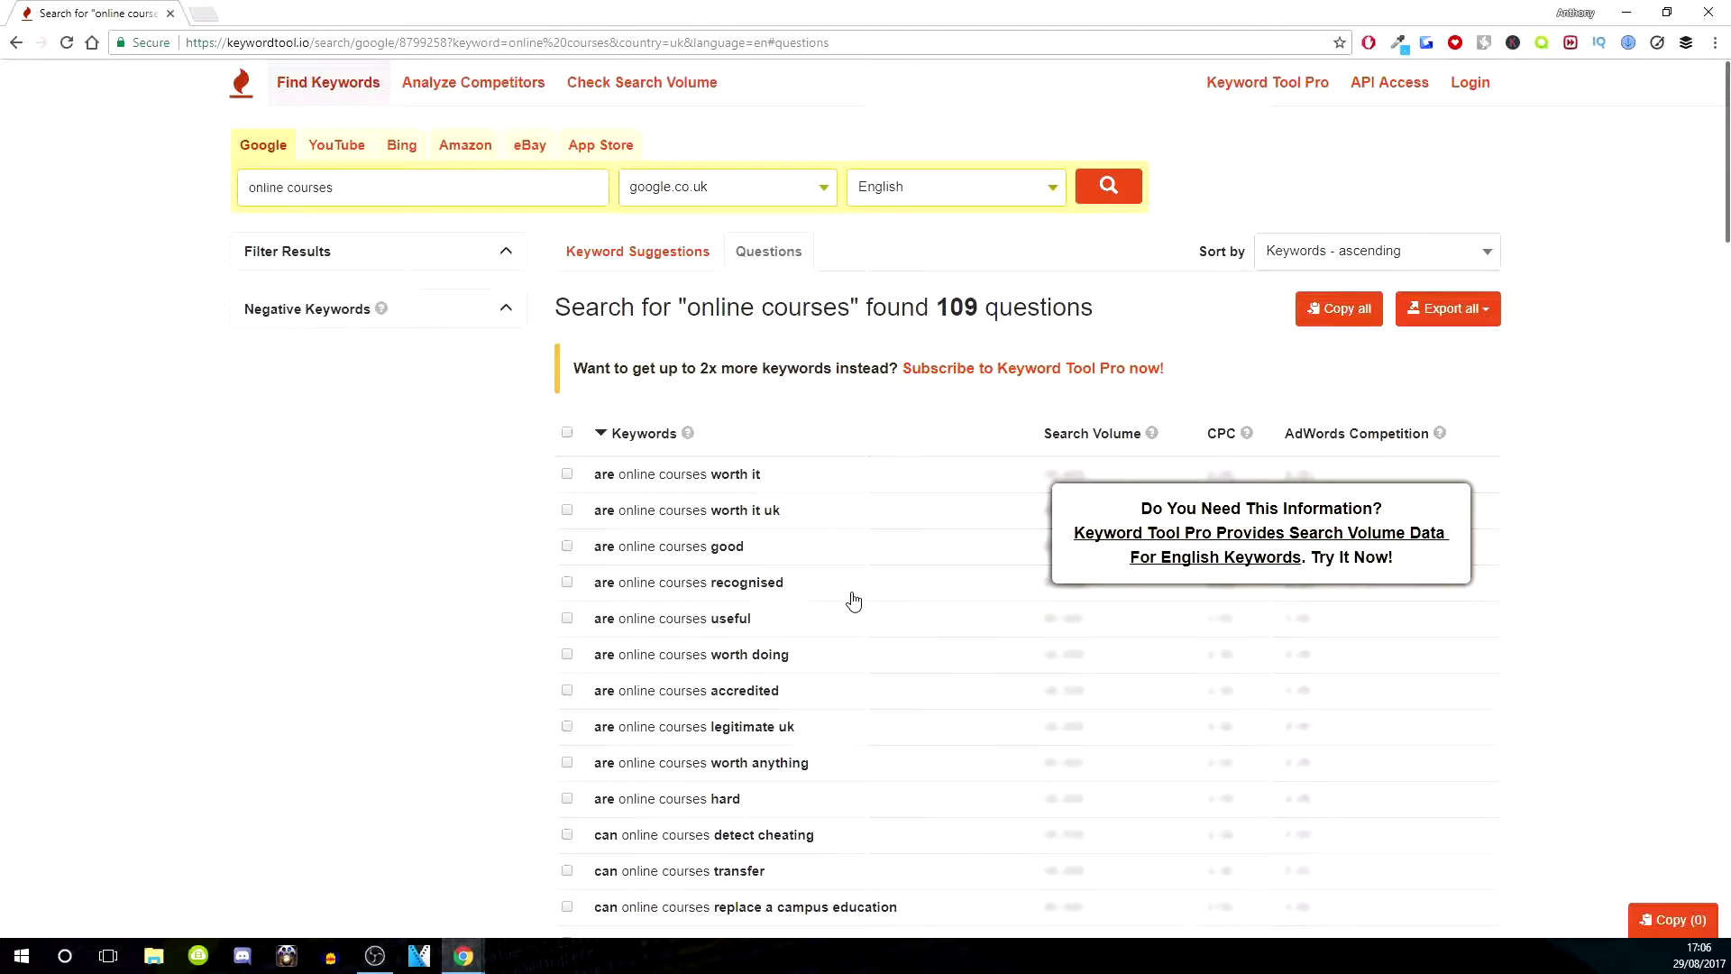
click(1125, 538)
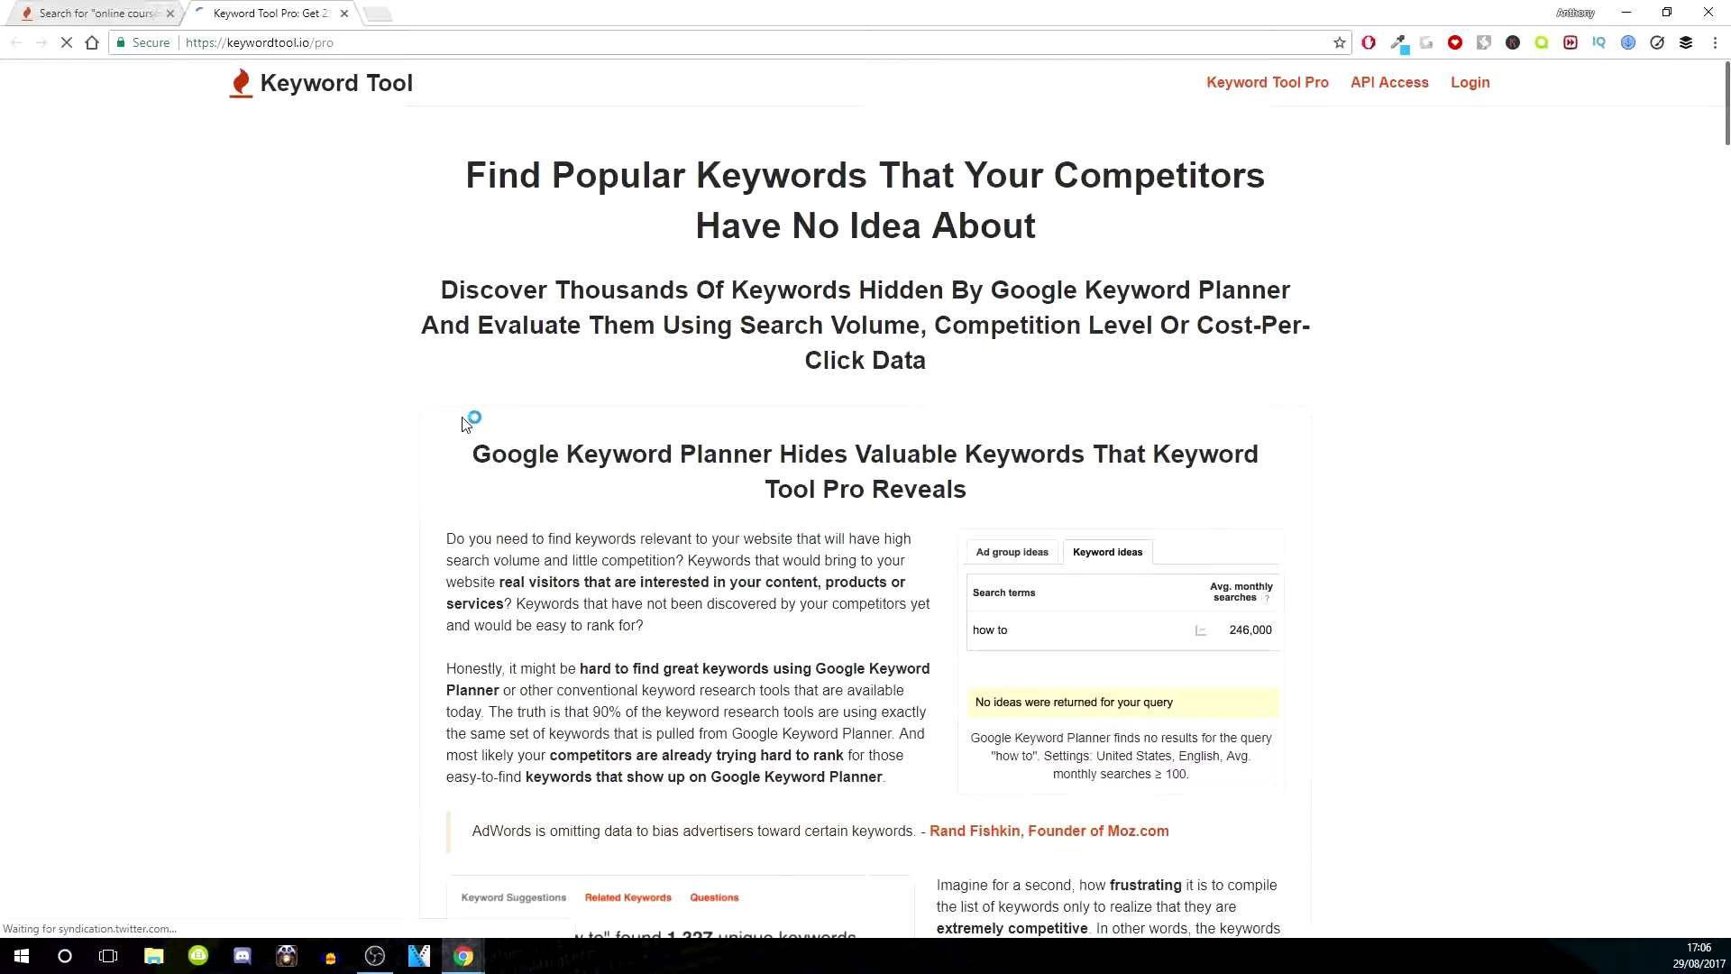
scroll(501, 489, down, 2)
scroll(504, 493, down, 3)
scroll(503, 493, down, 4)
scroll(513, 498, down, 5)
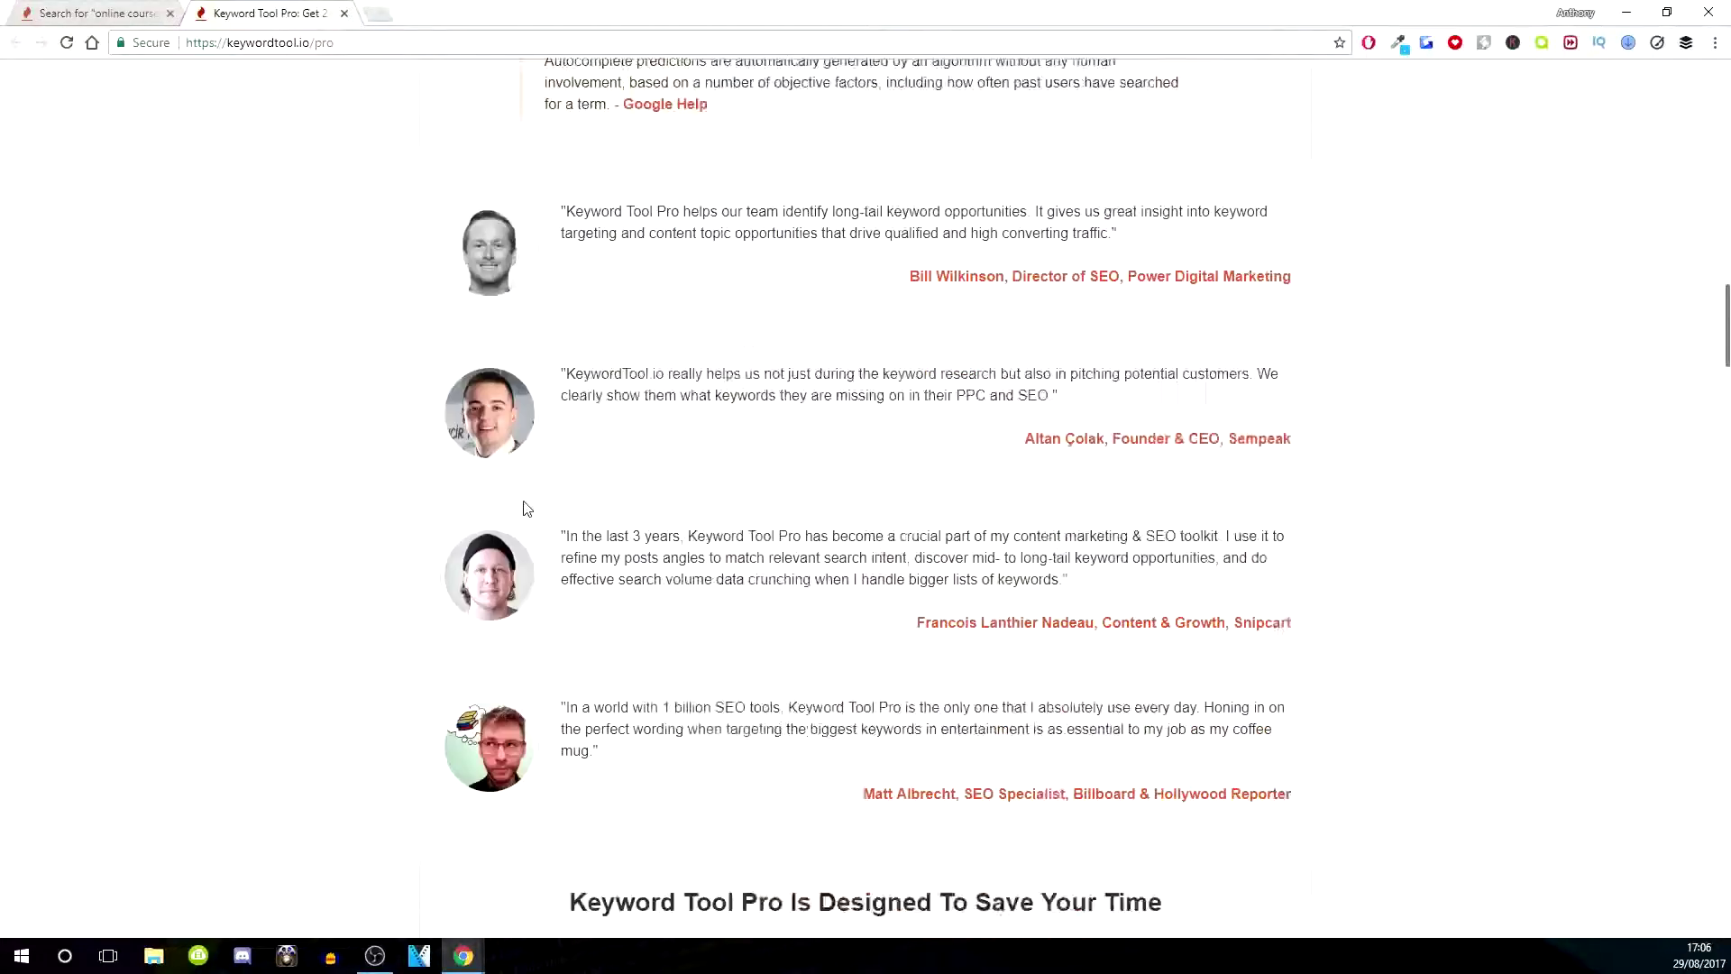
scroll(523, 500, down, 3)
scroll(528, 492, down, 5)
scroll(528, 493, down, 6)
scroll(528, 488, down, 5)
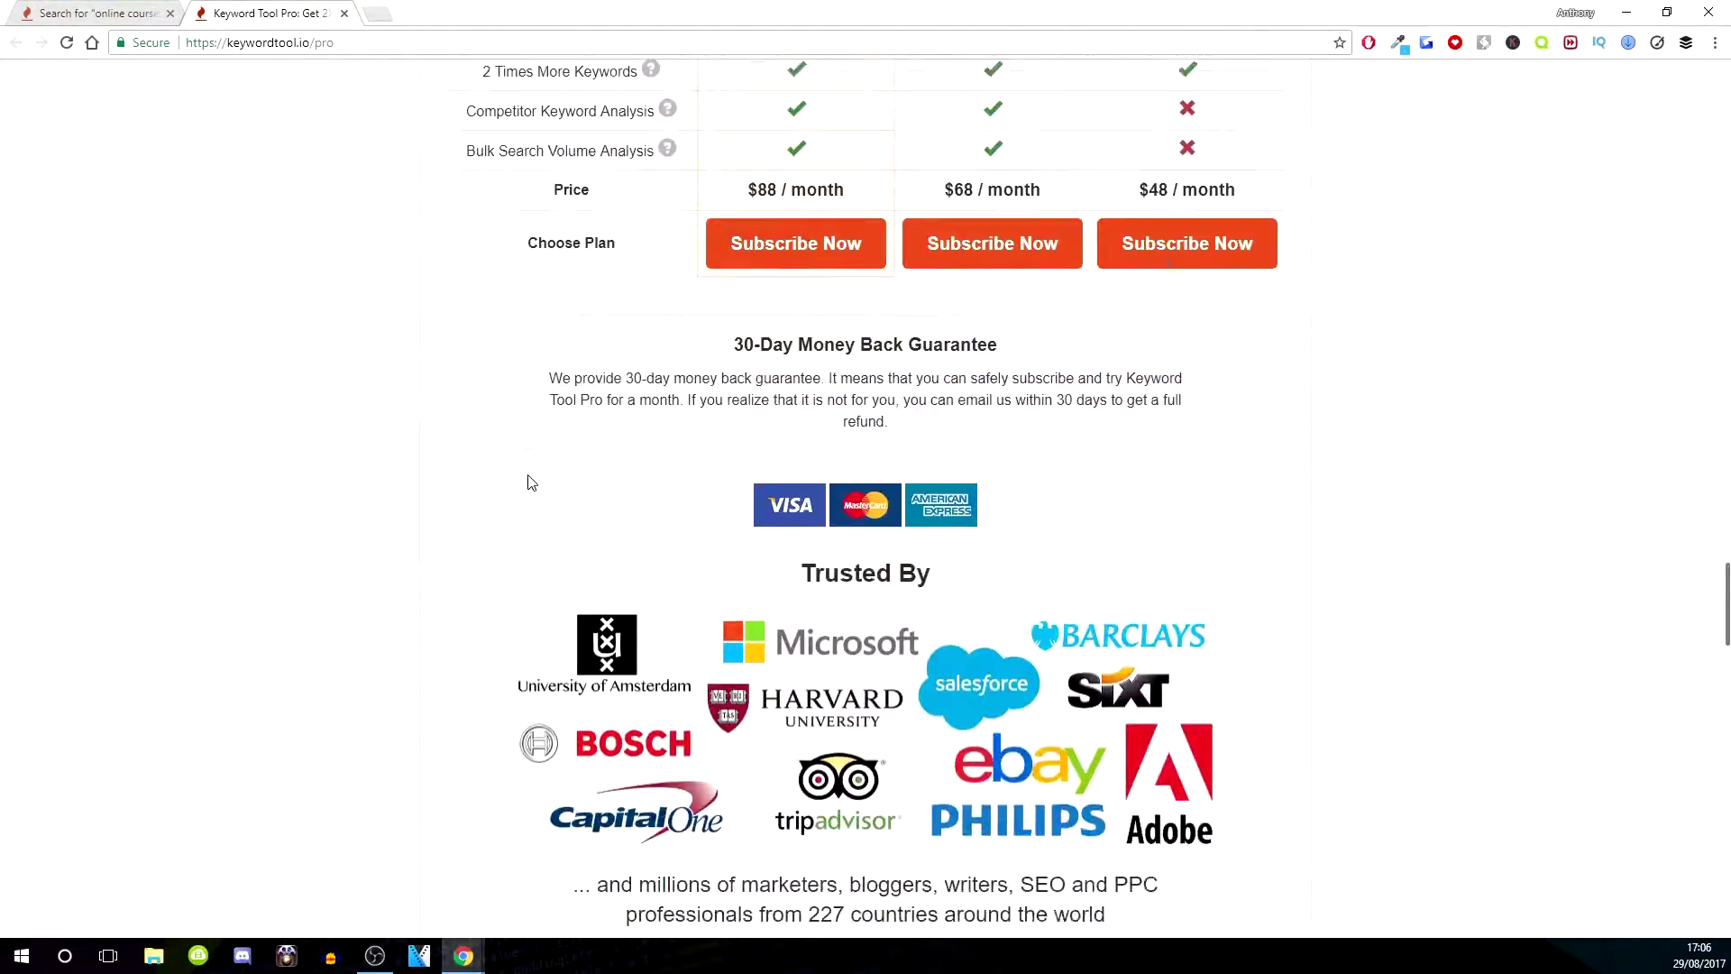
scroll(636, 583, up, 4)
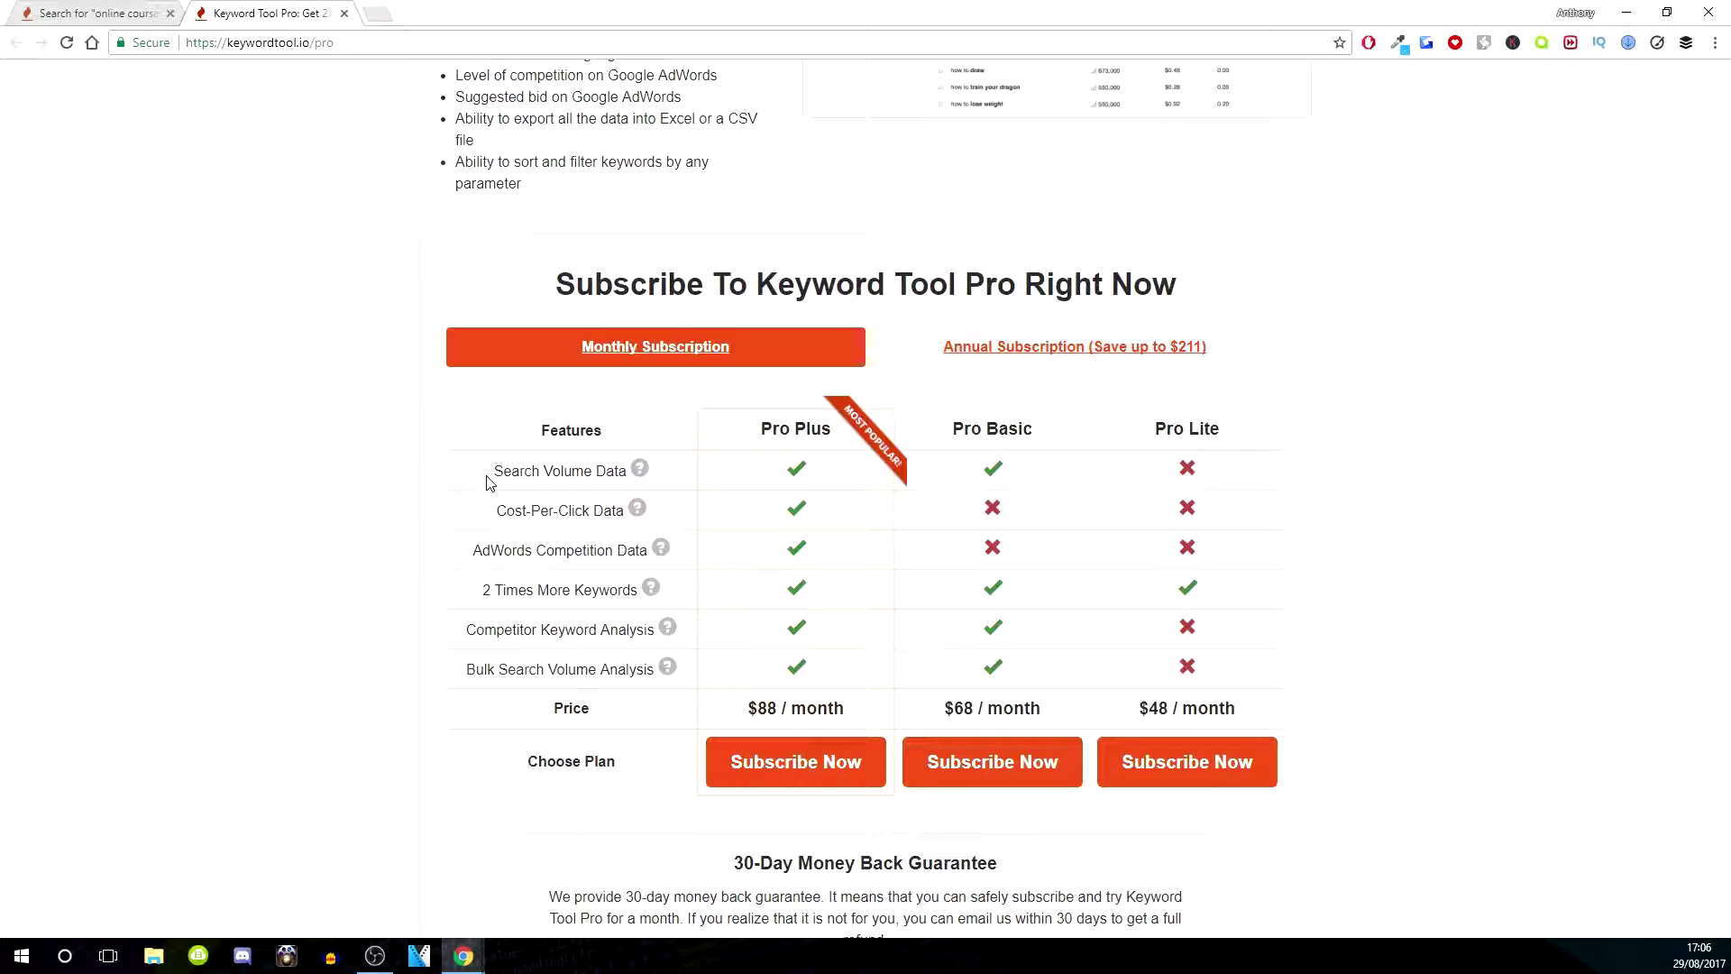
mouse_move(492, 471)
mouse_down()
mouse_move(551, 473)
mouse_move(627, 535)
mouse_up()
drag(483, 550, 574, 596)
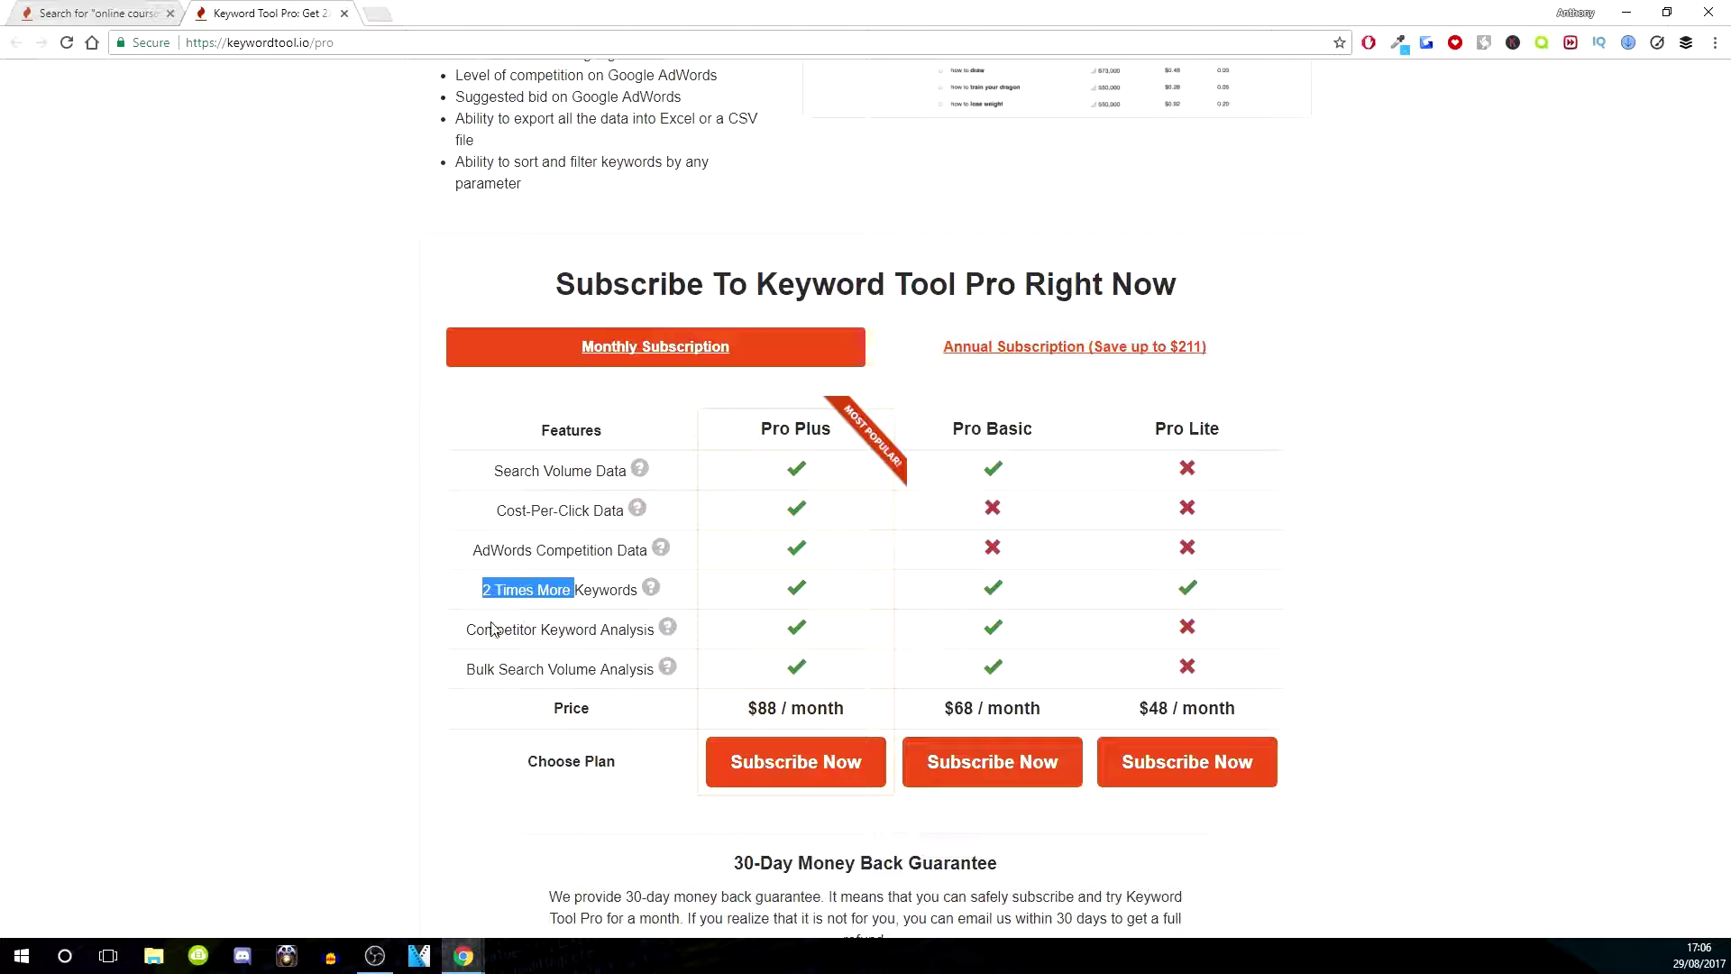
click(451, 646)
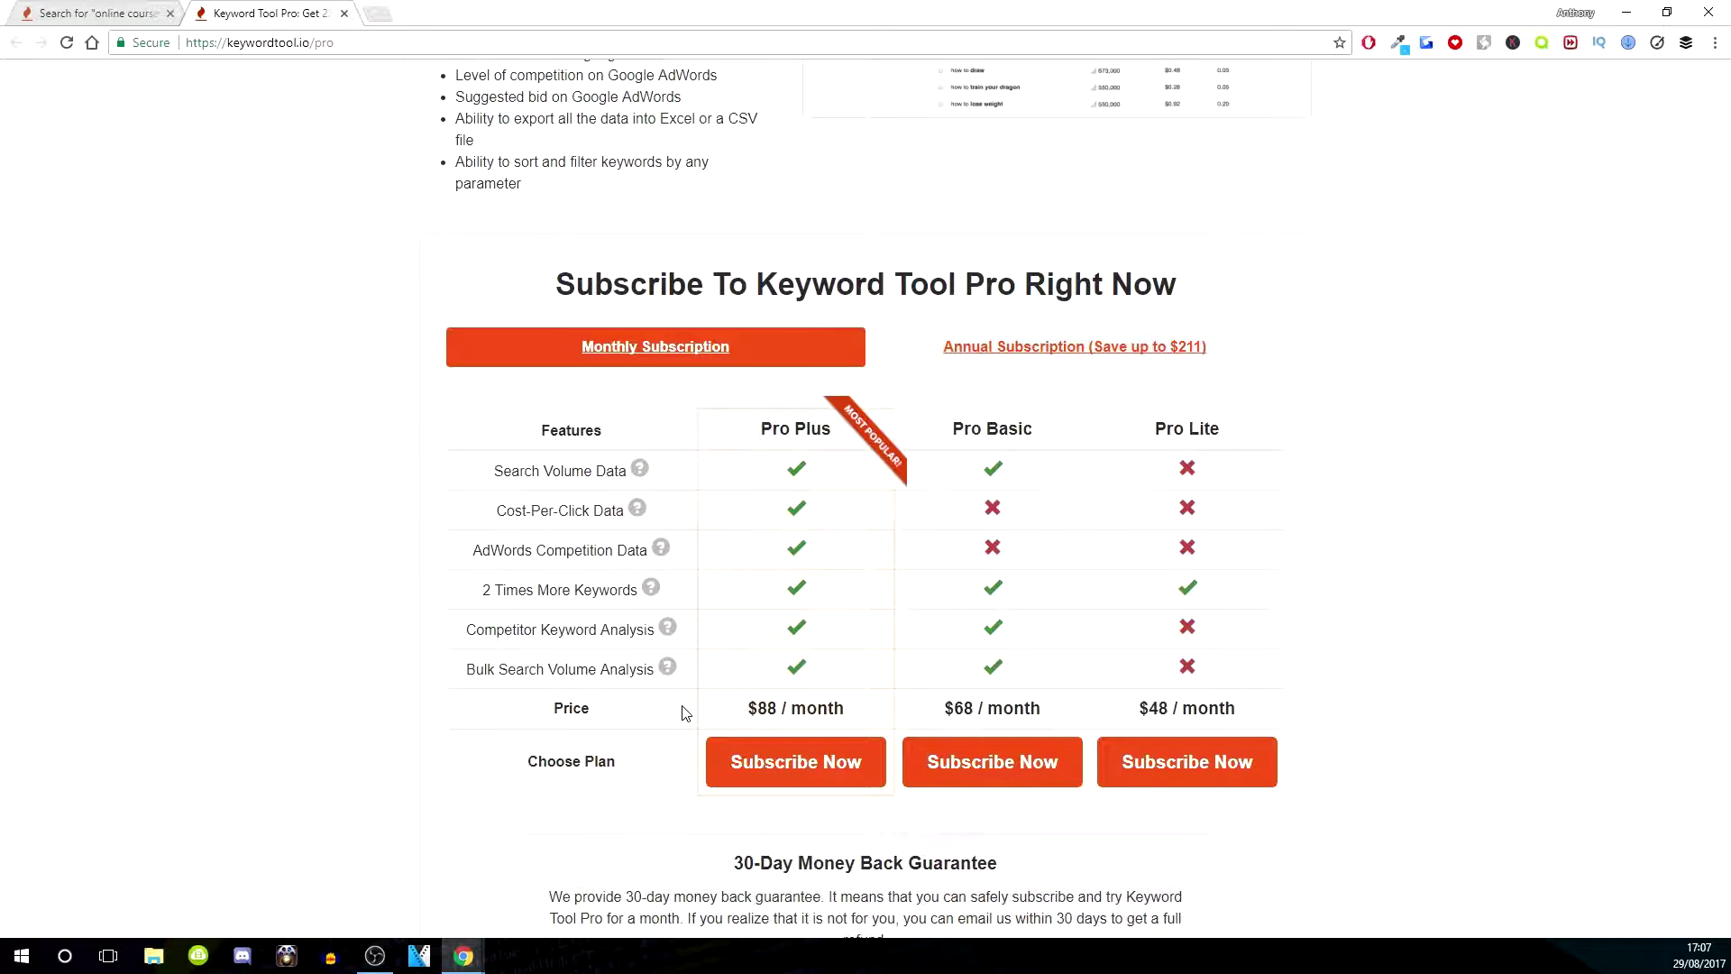
scroll(684, 713, down, 3)
drag(583, 452, 725, 500)
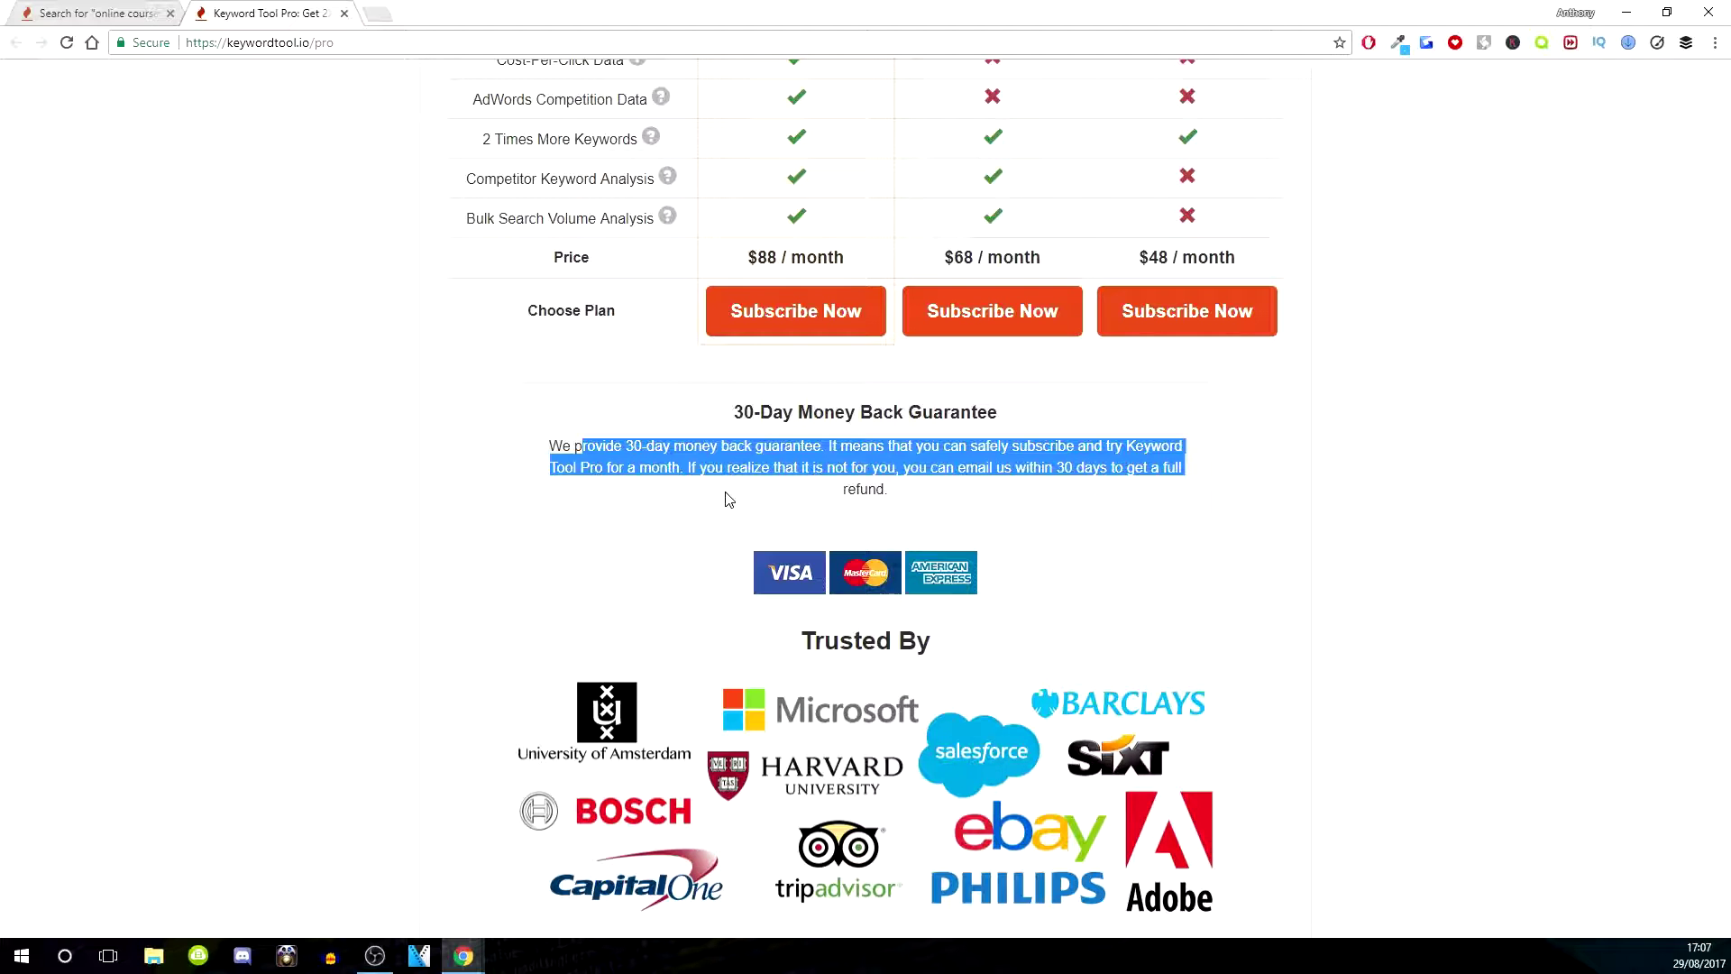
click(555, 648)
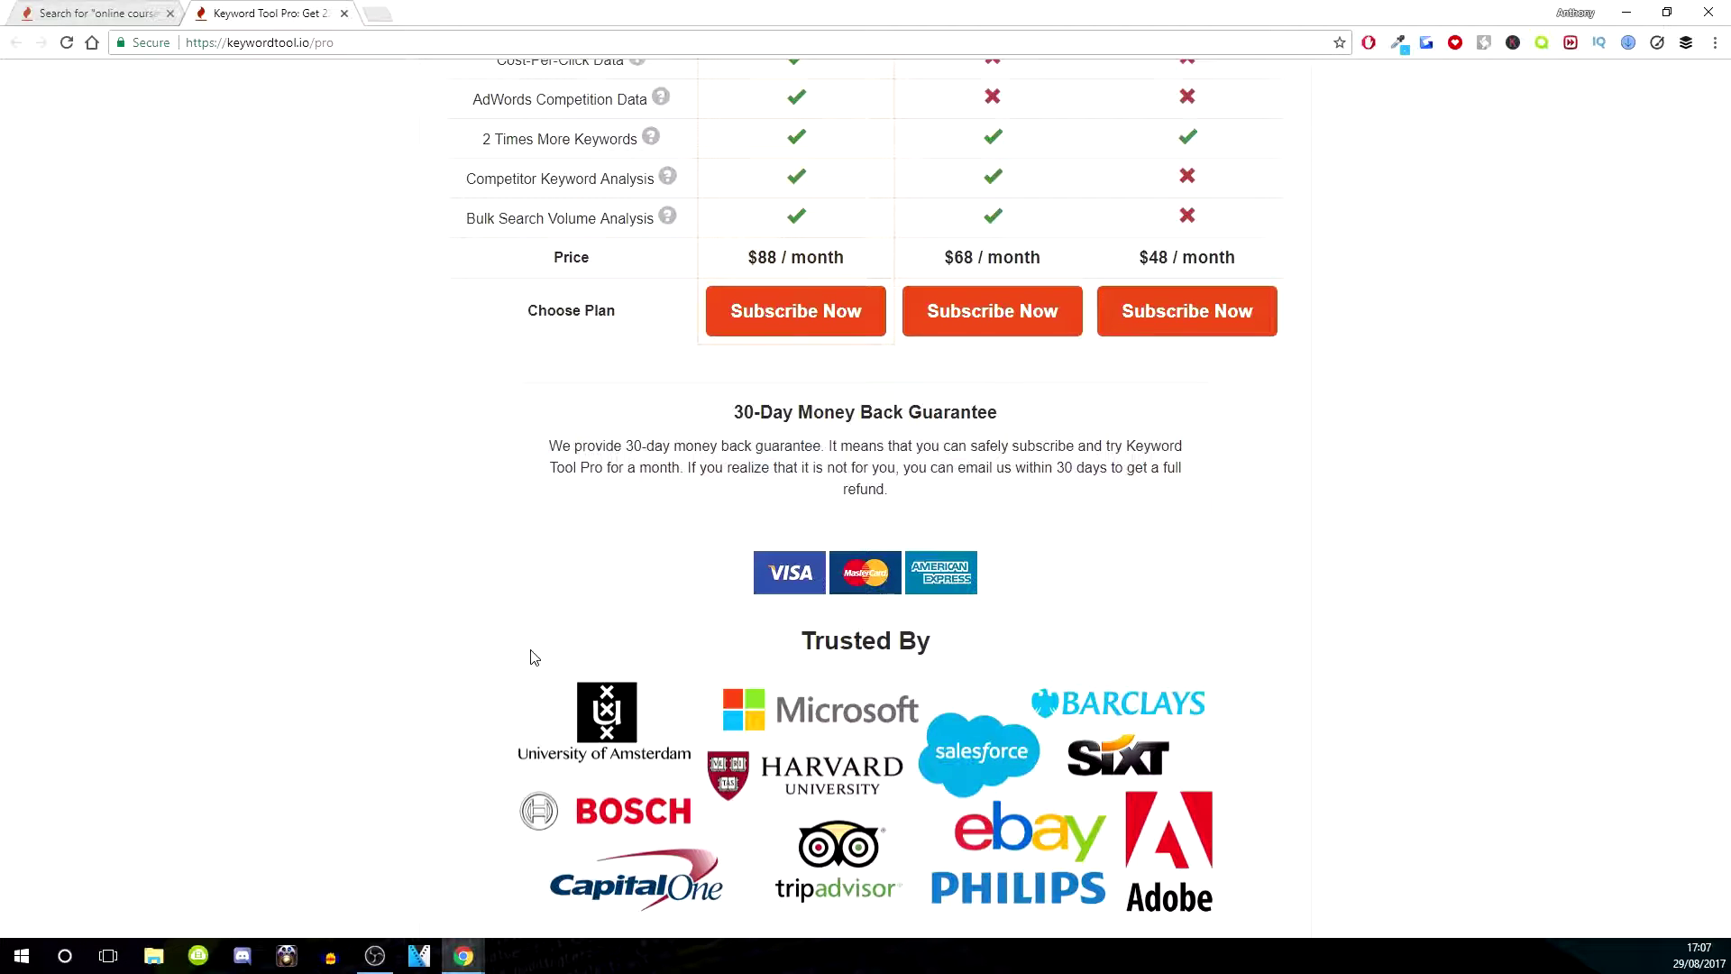
scroll(684, 514, down, 1)
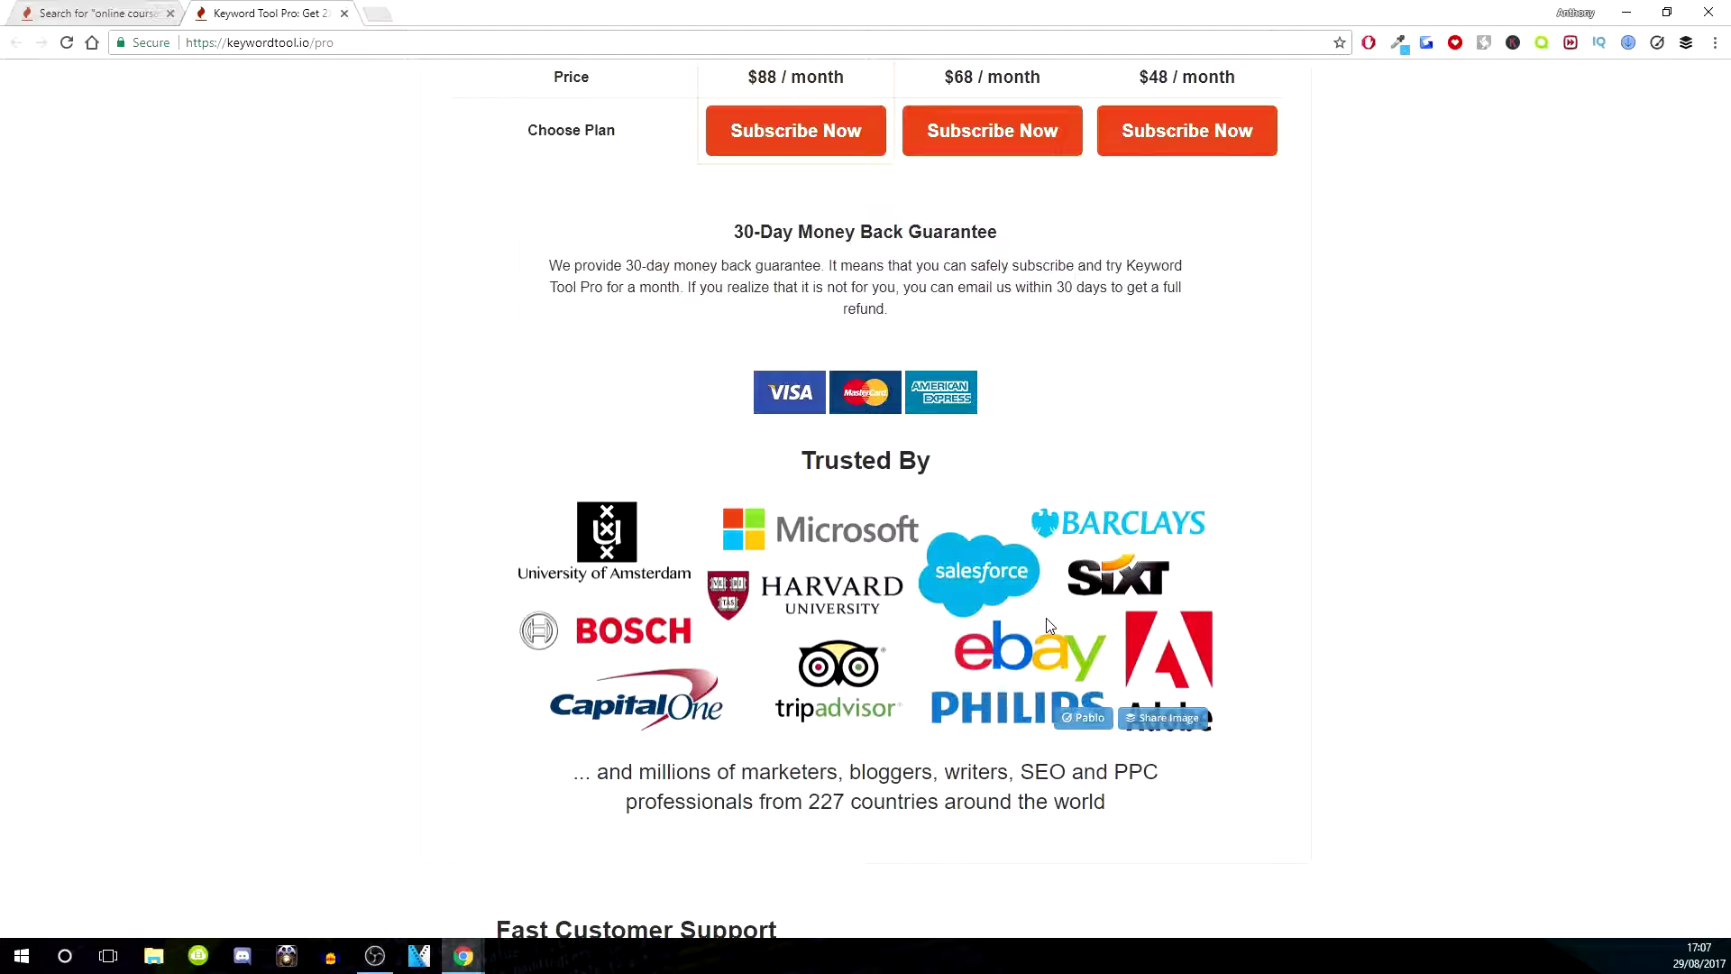
scroll(1048, 626, down, 3)
scroll(1083, 619, up, 5)
scroll(808, 574, down, 15)
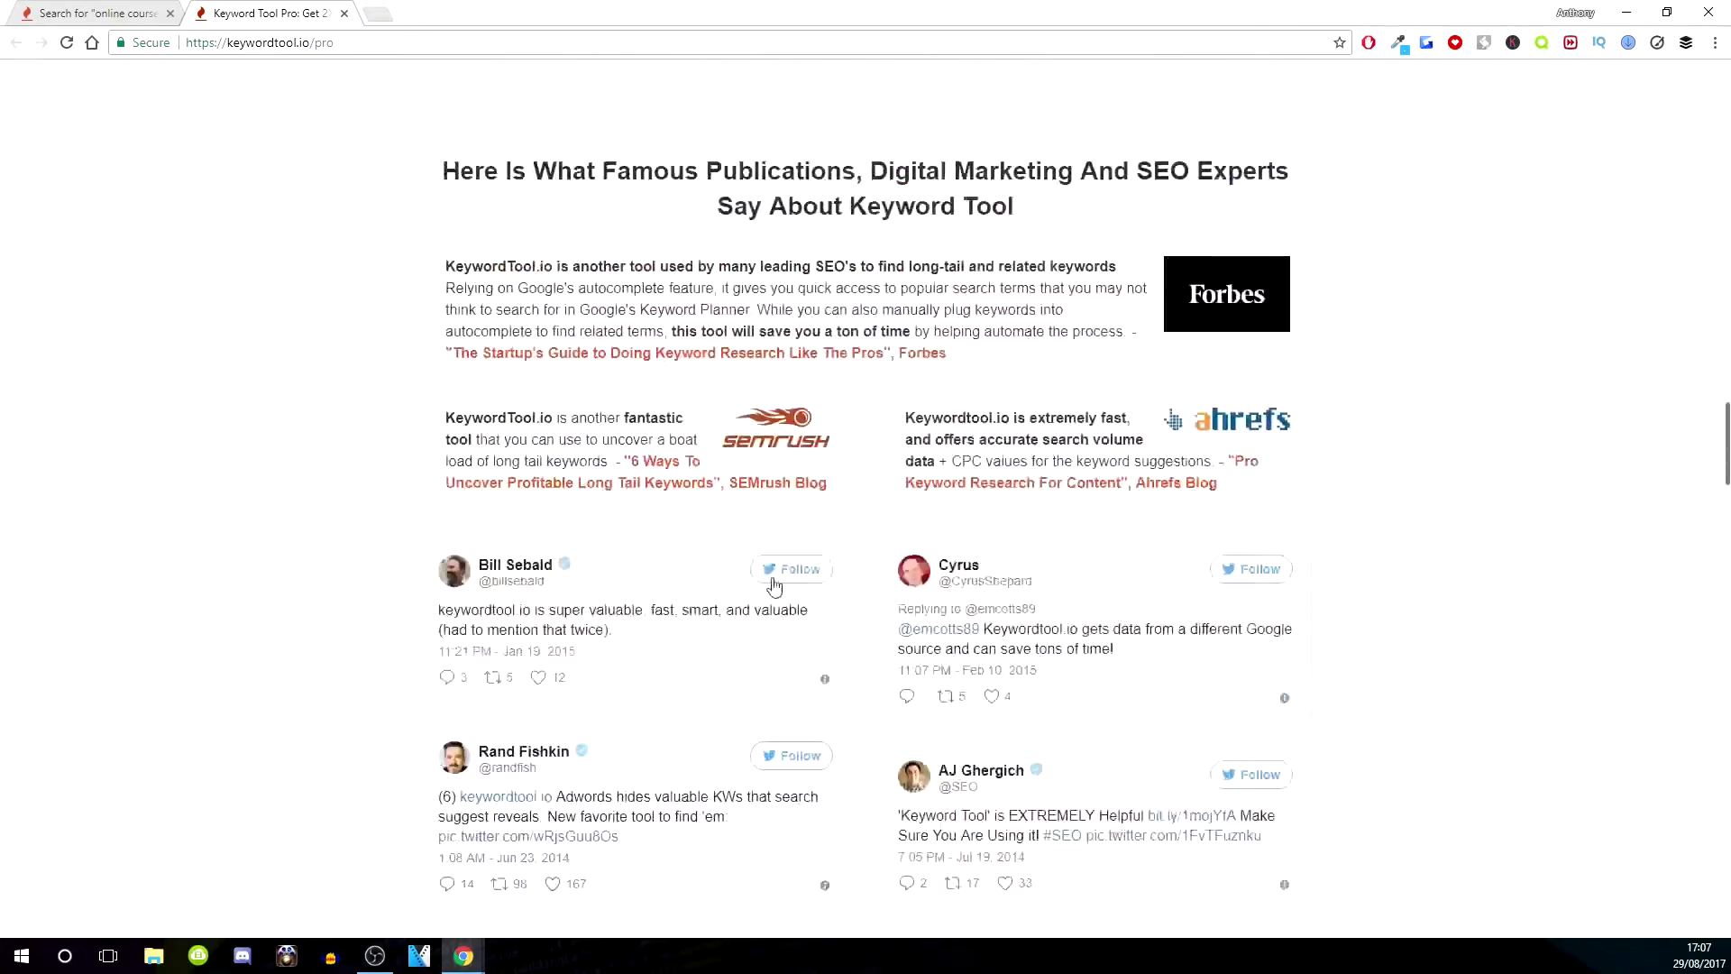
scroll(769, 587, up, 3)
scroll(659, 578, up, 10)
scroll(659, 578, up, 10)
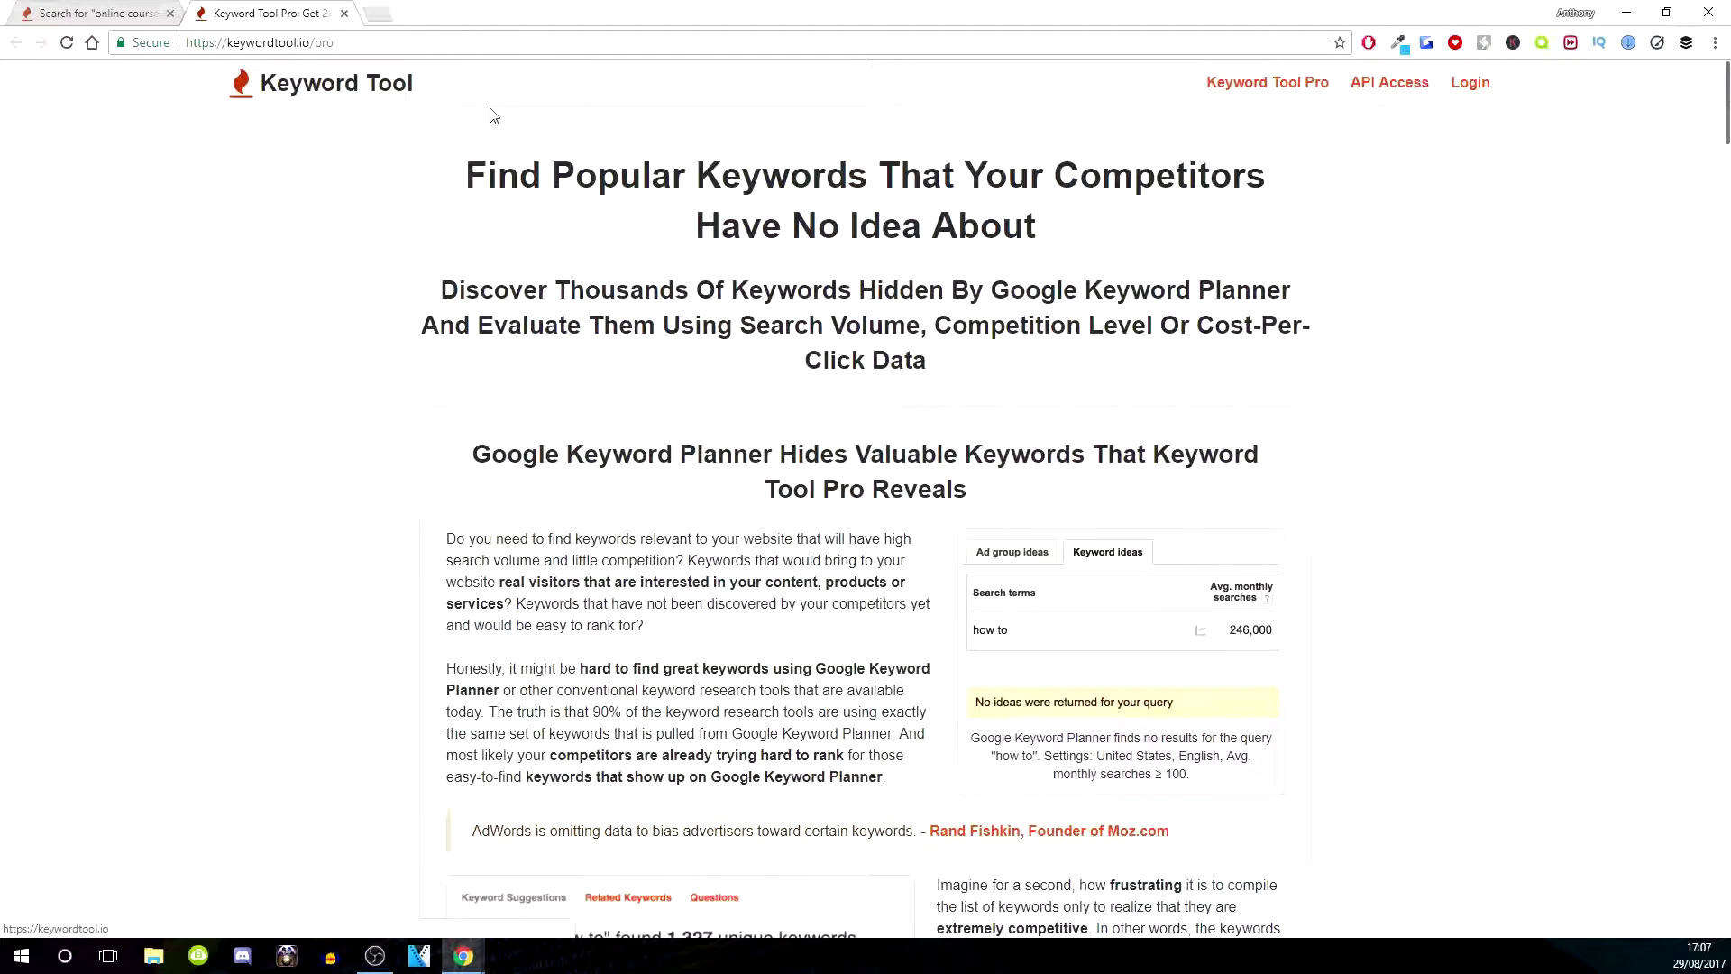
Return to the 'html courses' results and copy all 203 keywords to the clipboard.
click(311, 91)
key(ctrl+shift+Tab)
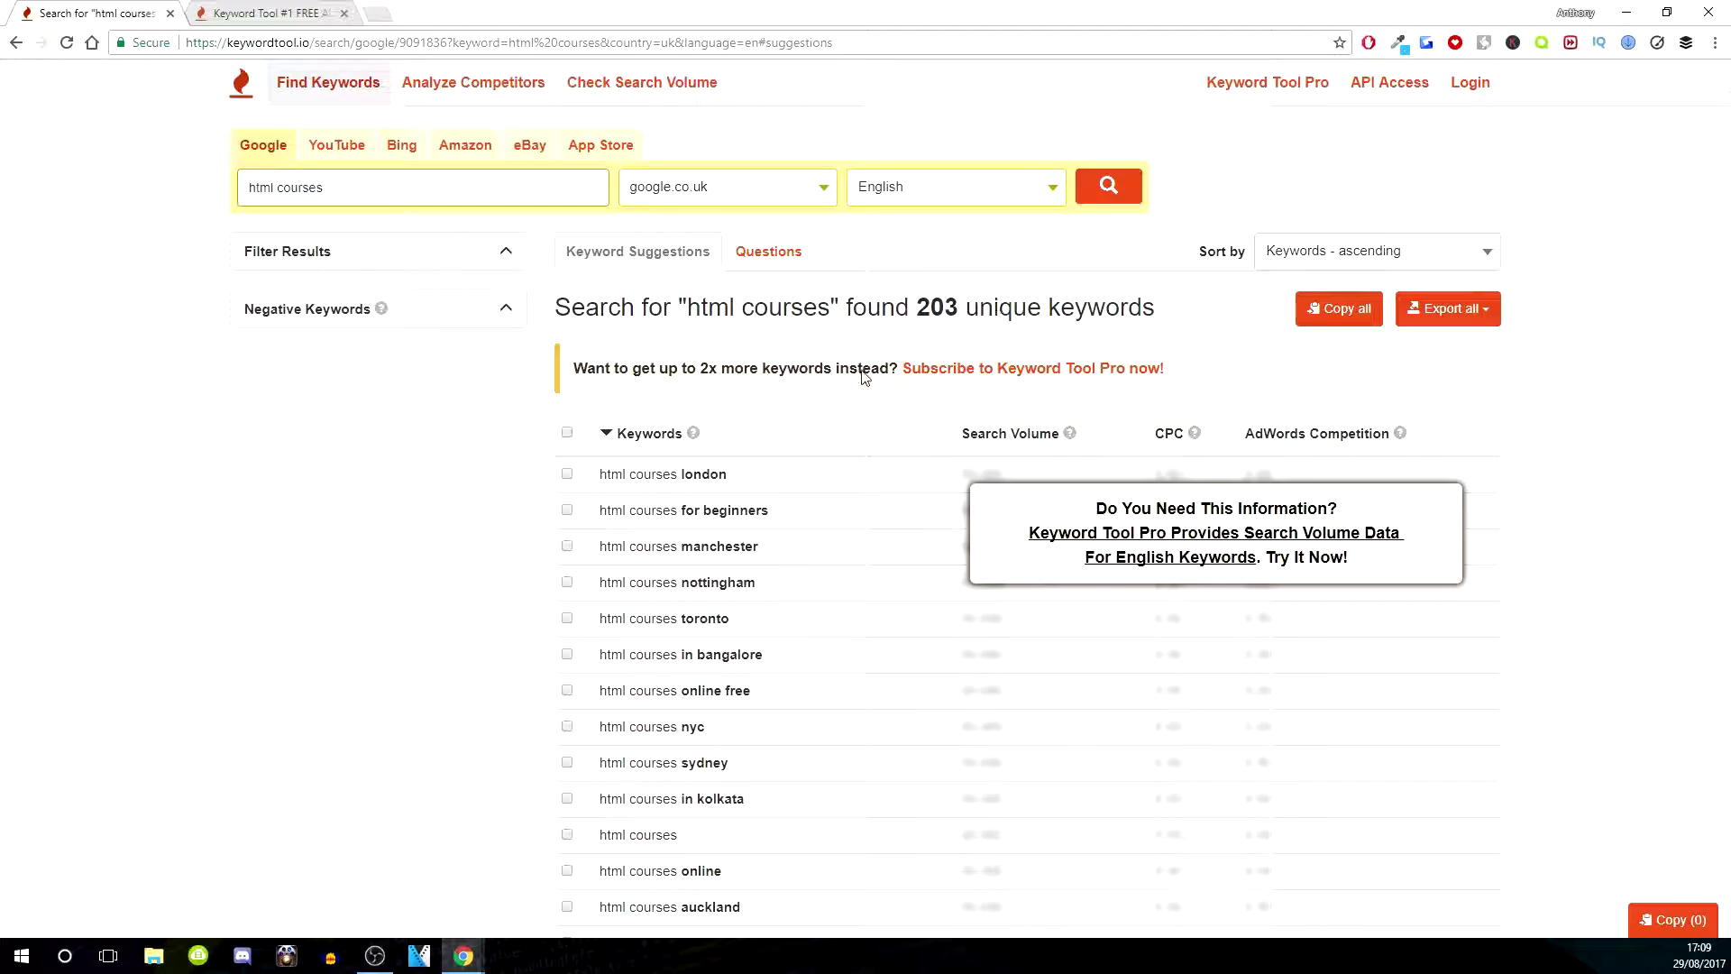
scroll(595, 496, down, 5)
scroll(611, 521, down, 5)
scroll(626, 552, down, 5)
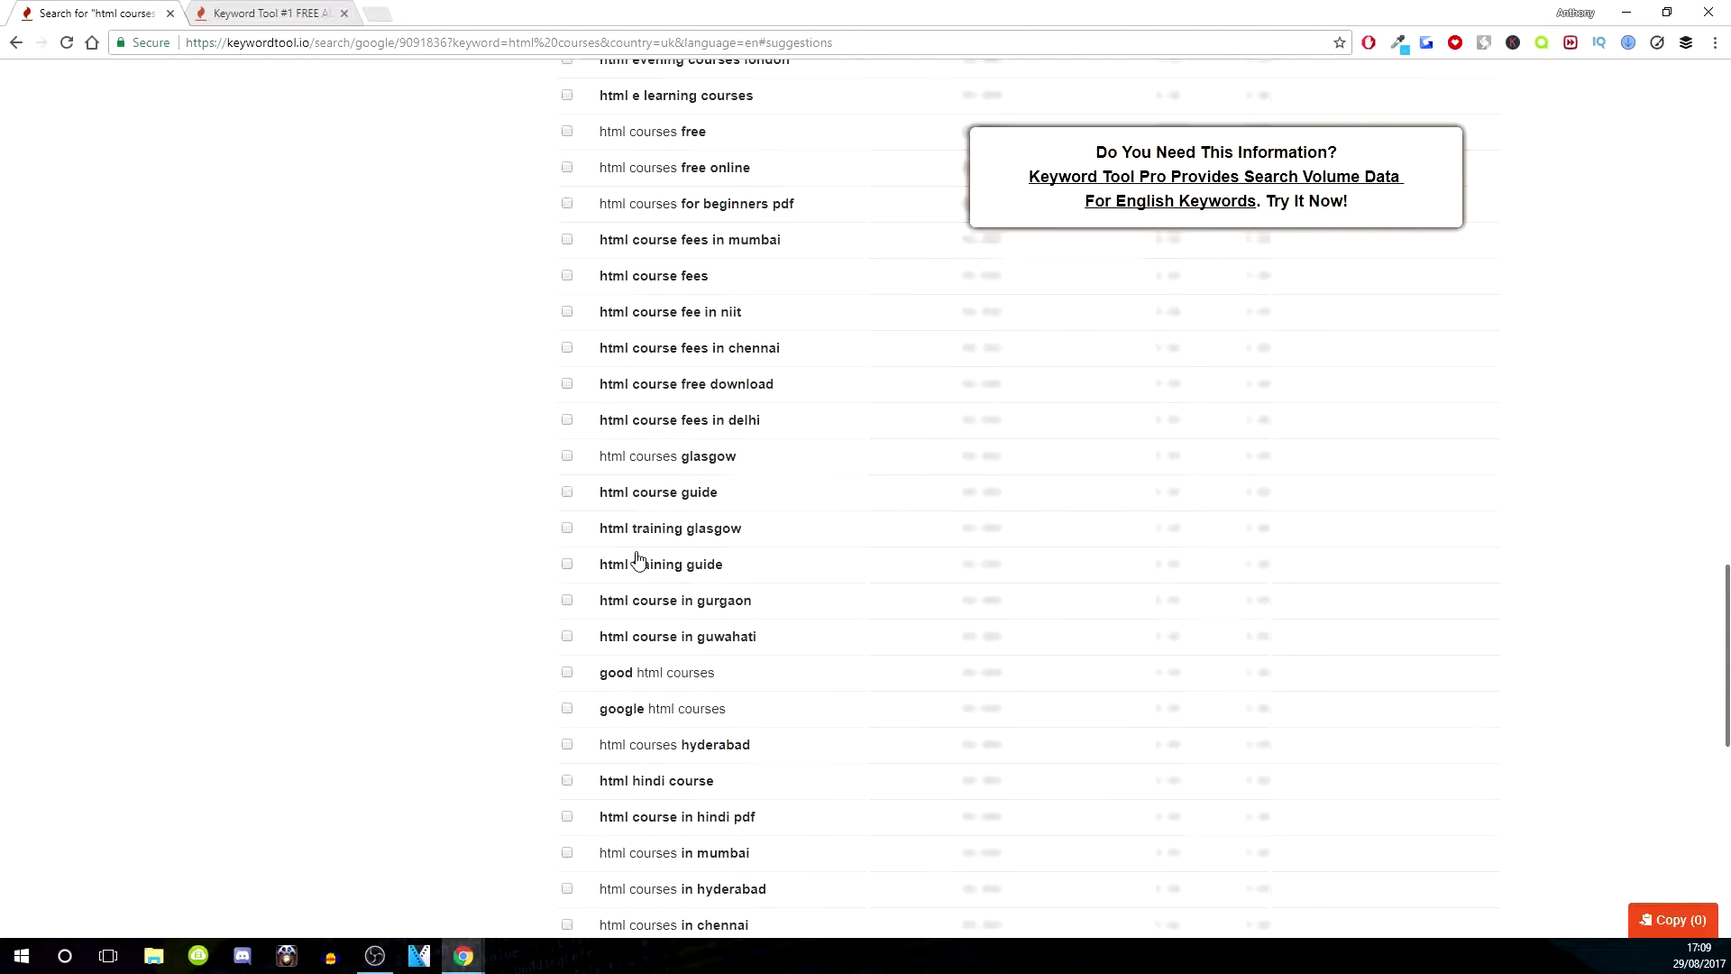
scroll(637, 569, down, 5)
scroll(637, 589, up, 3)
scroll(641, 592, up, 10)
scroll(663, 596, up, 10)
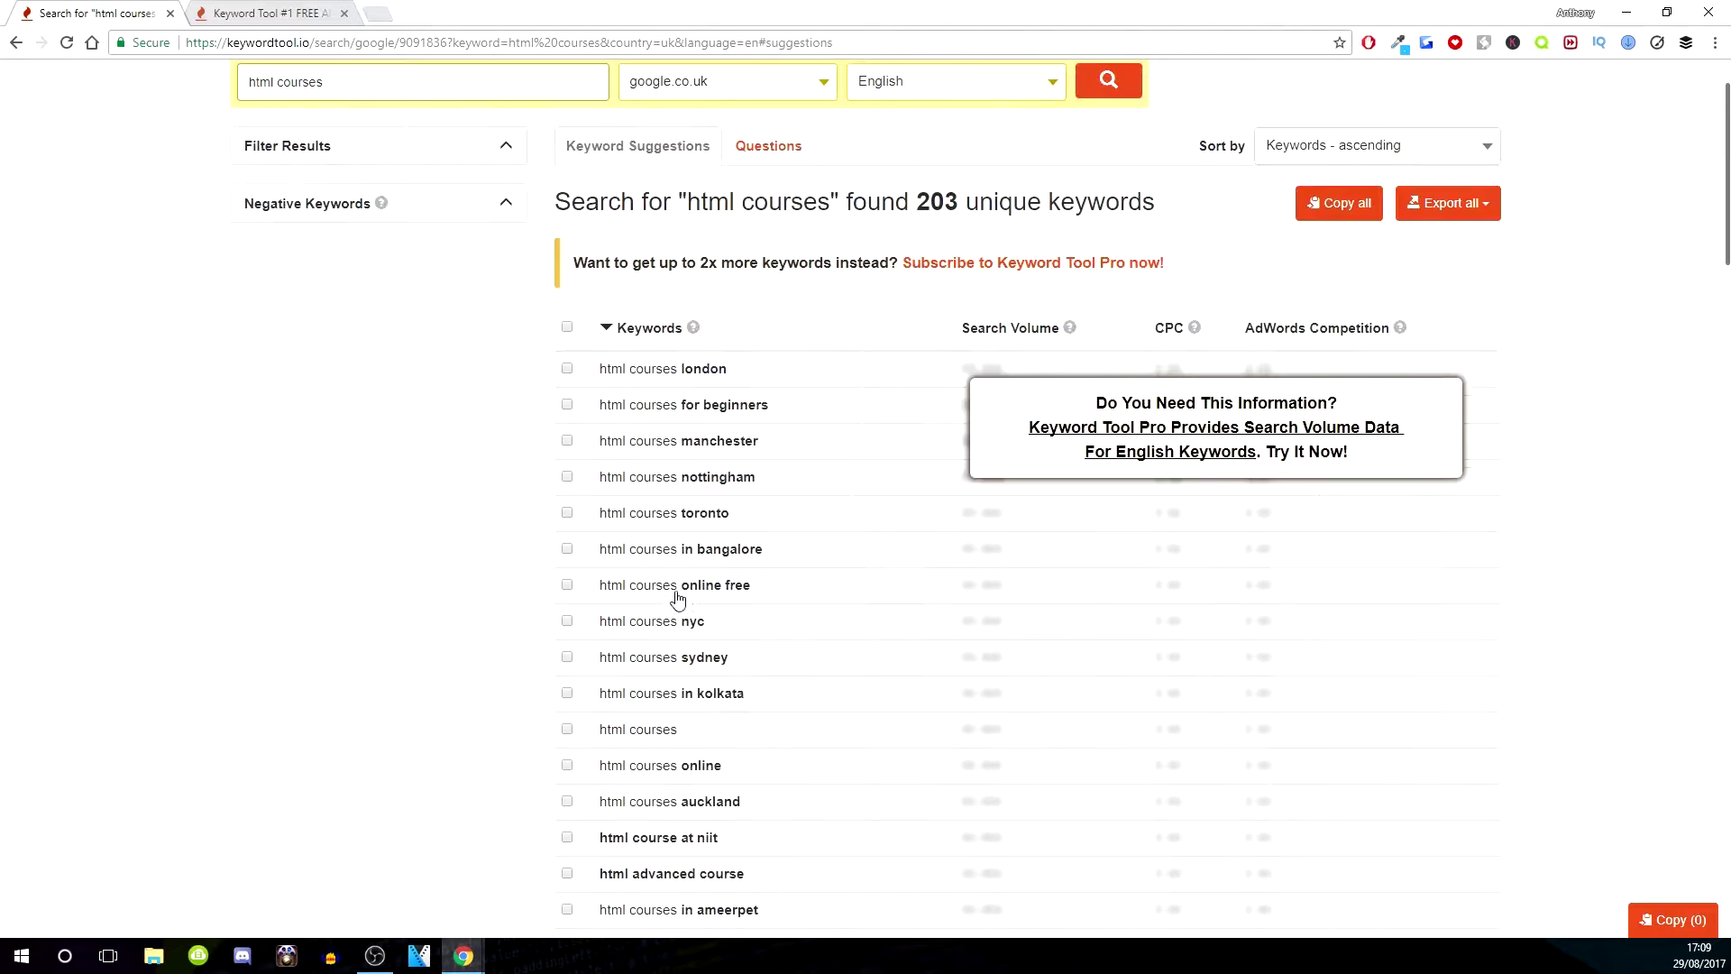
scroll(677, 600, up, 1)
click(1339, 311)
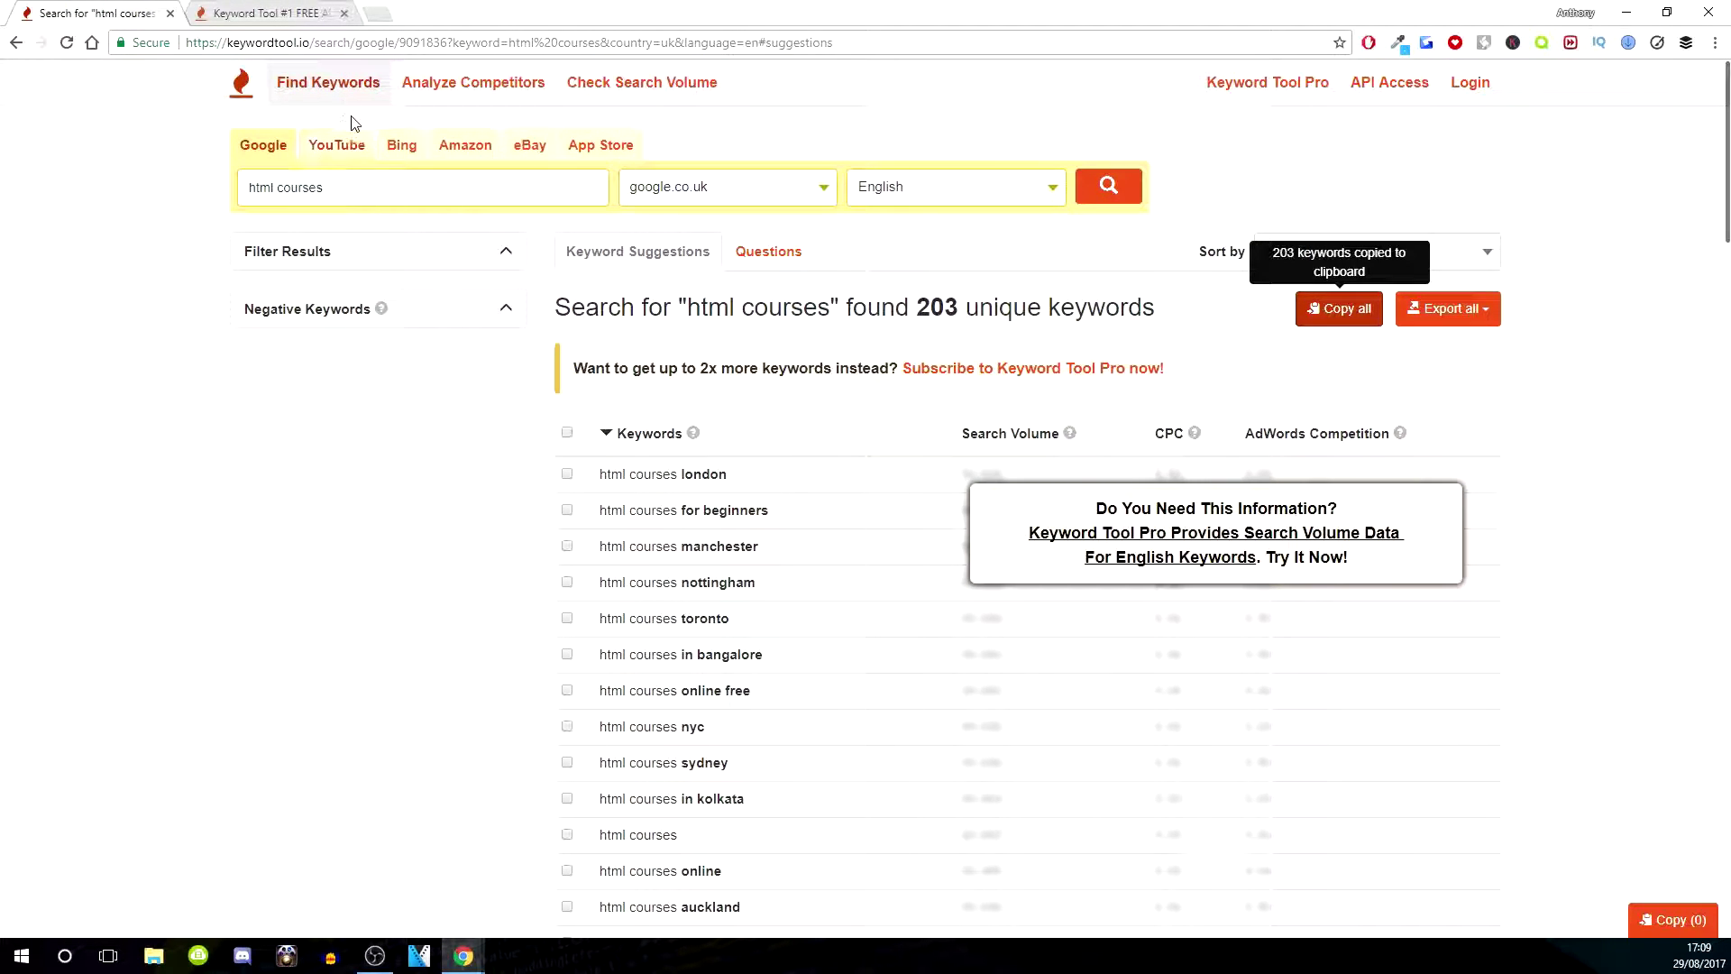
Search Amazon suggestions for 'iphone case', replacing the previous phrase.
click(460, 148)
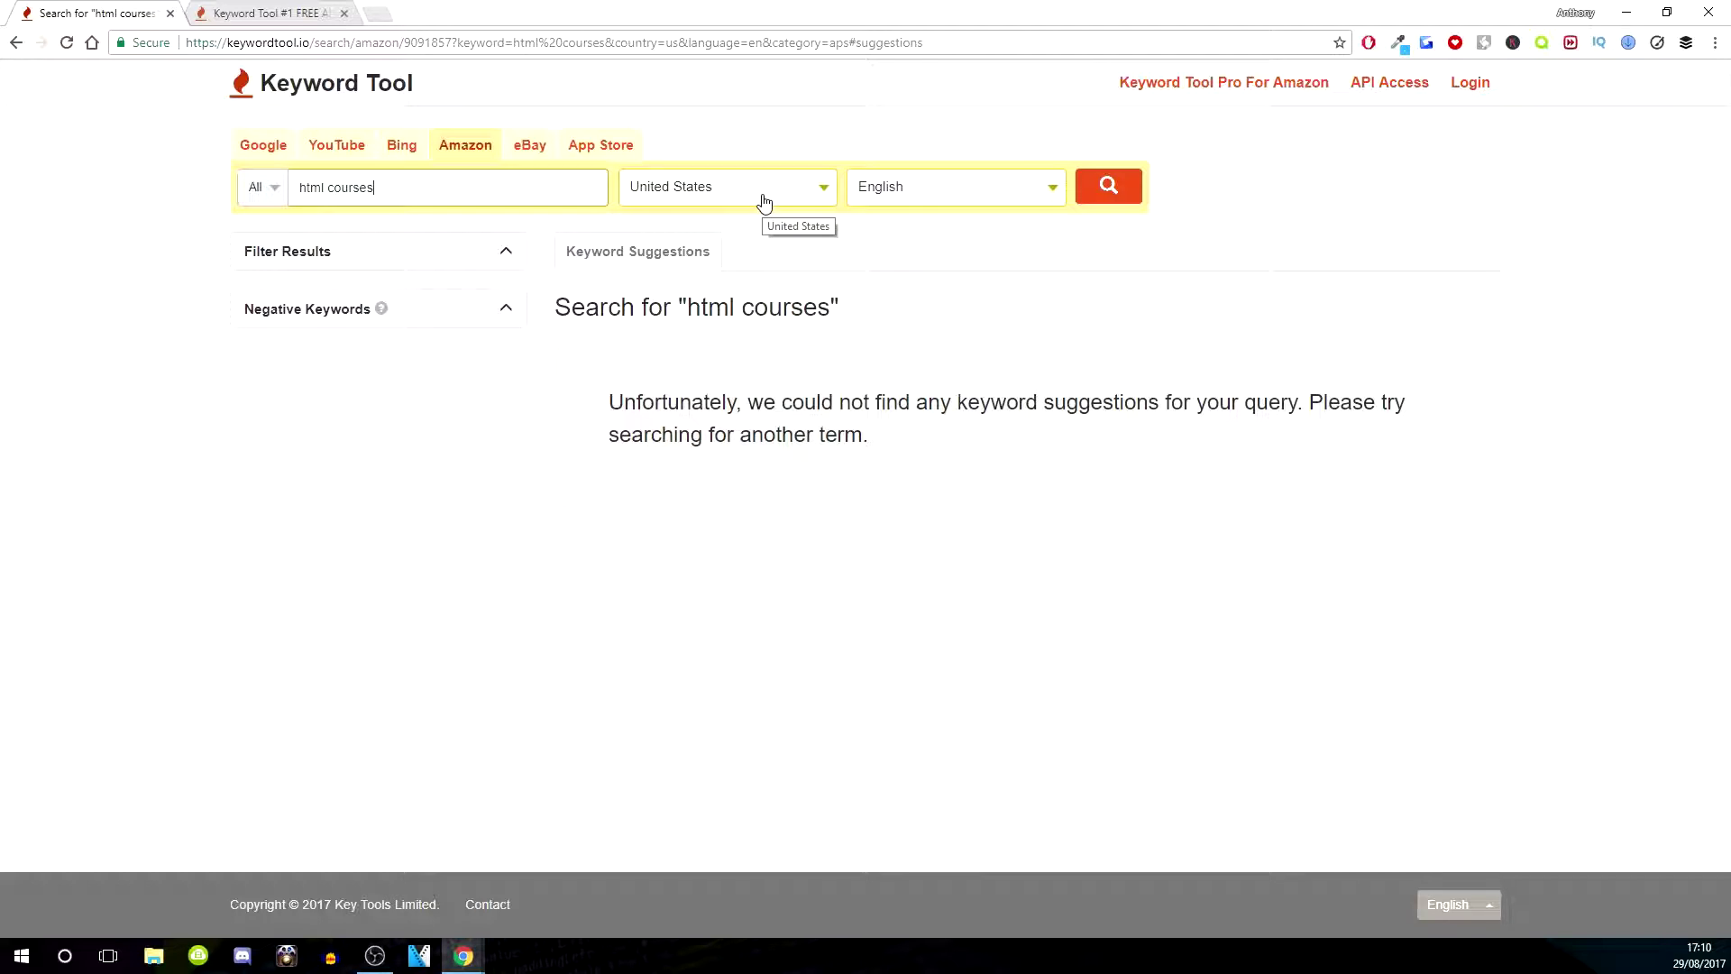
key(ctrl+shift+Left)
key(ctrl+shift+Left)
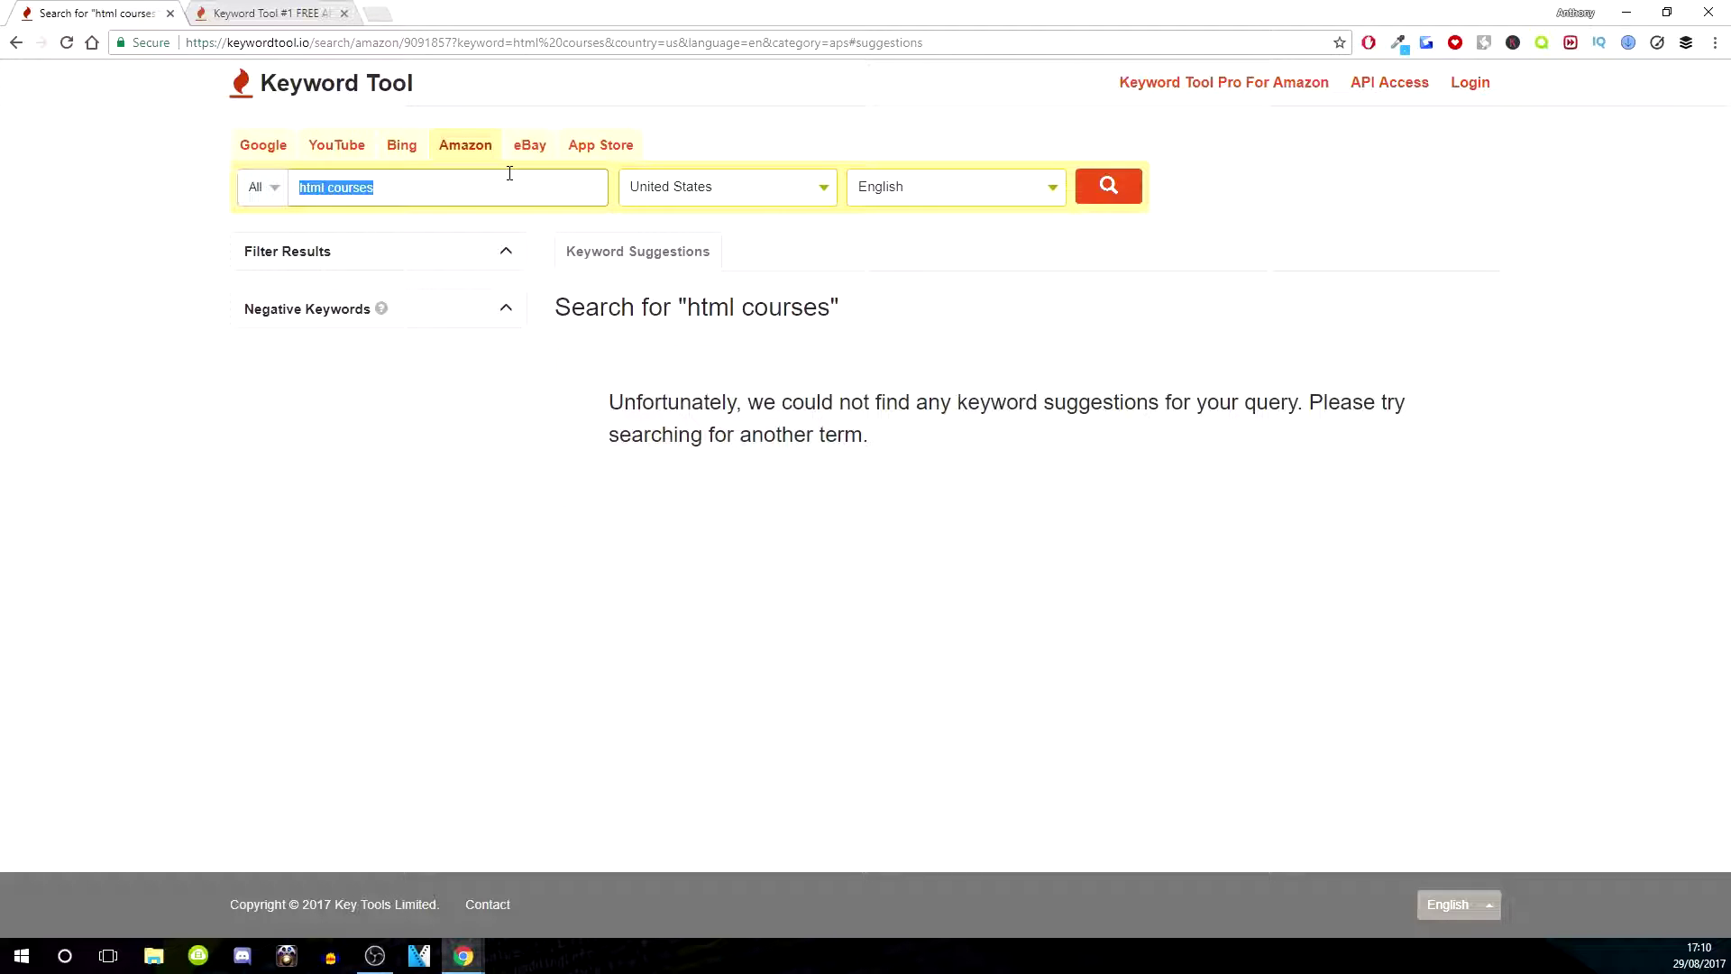
text(iphone case)
key(Return)
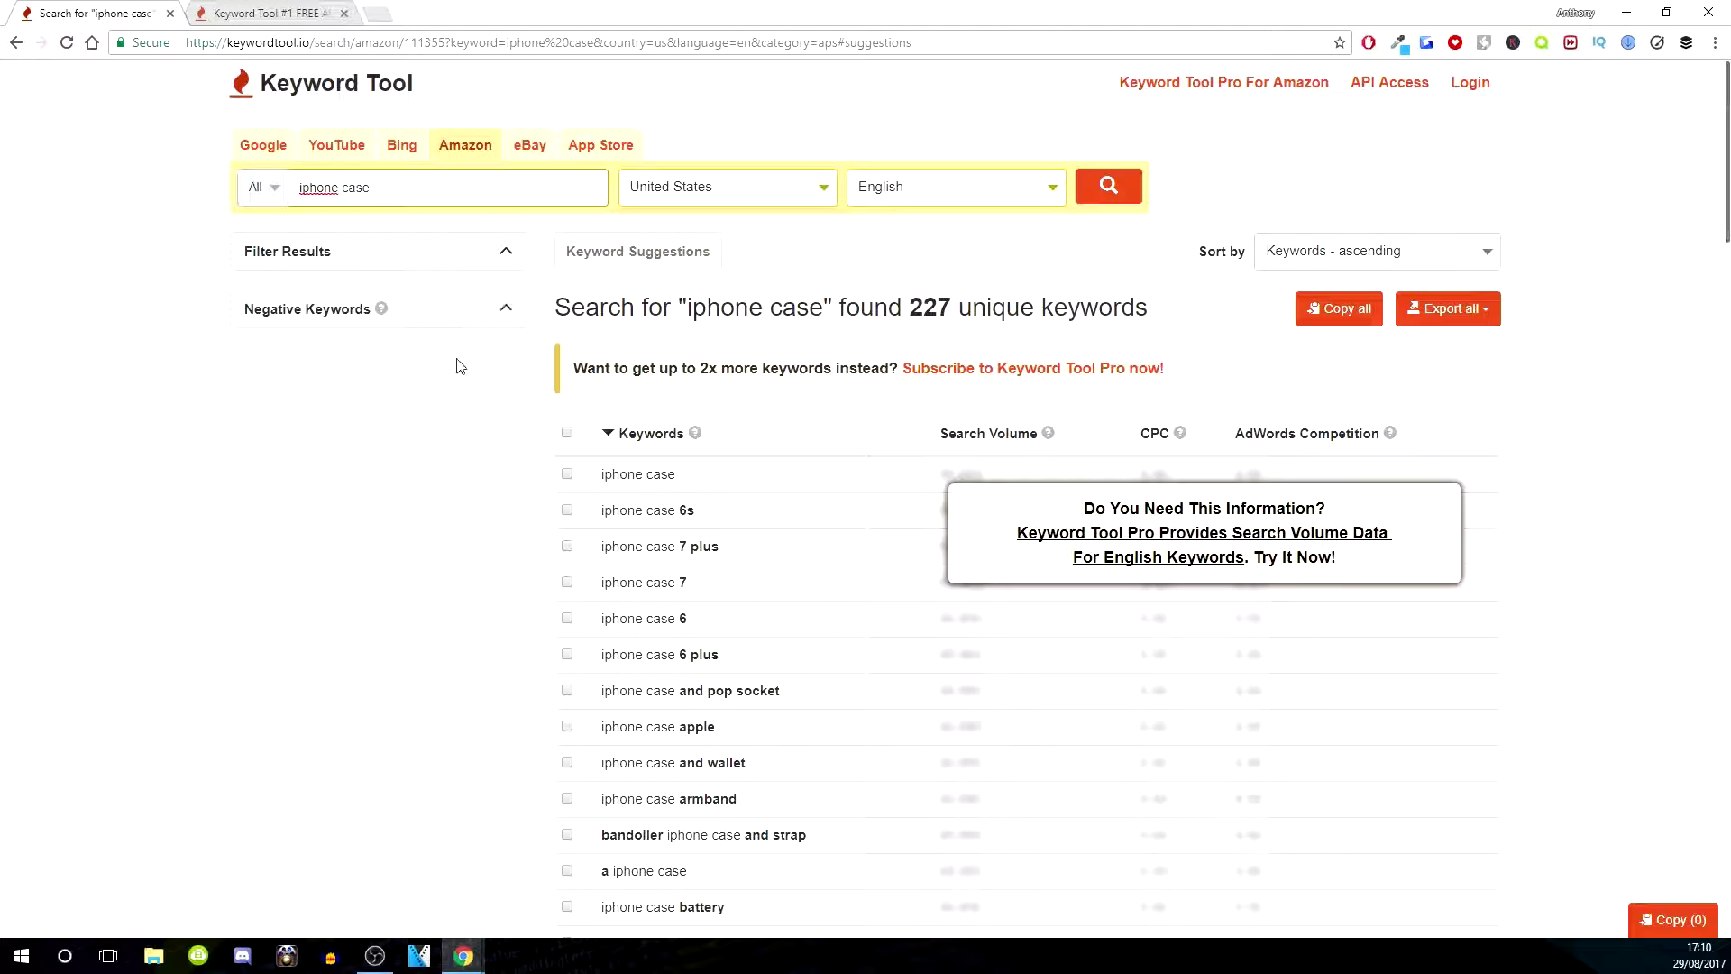
scroll(537, 658, down, 3)
scroll(553, 661, down, 4)
scroll(538, 607, down, 6)
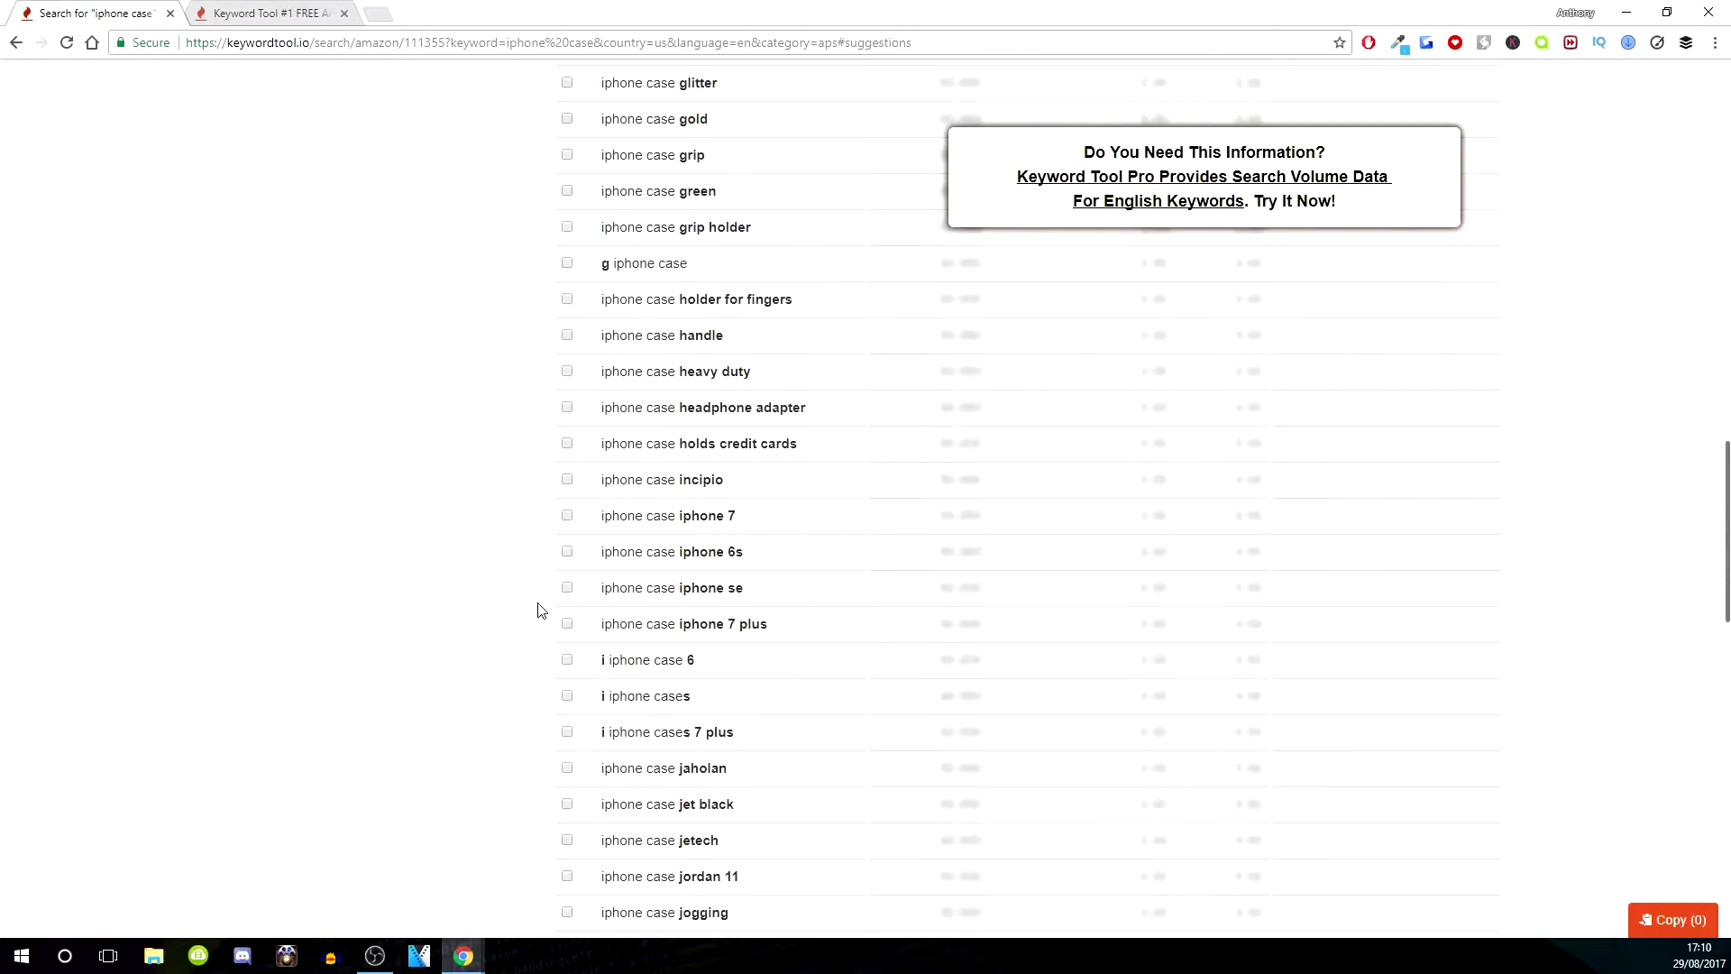
scroll(528, 623, down, 5)
scroll(528, 623, down, 4)
scroll(541, 650, down, 2)
scroll(595, 717, up, 6)
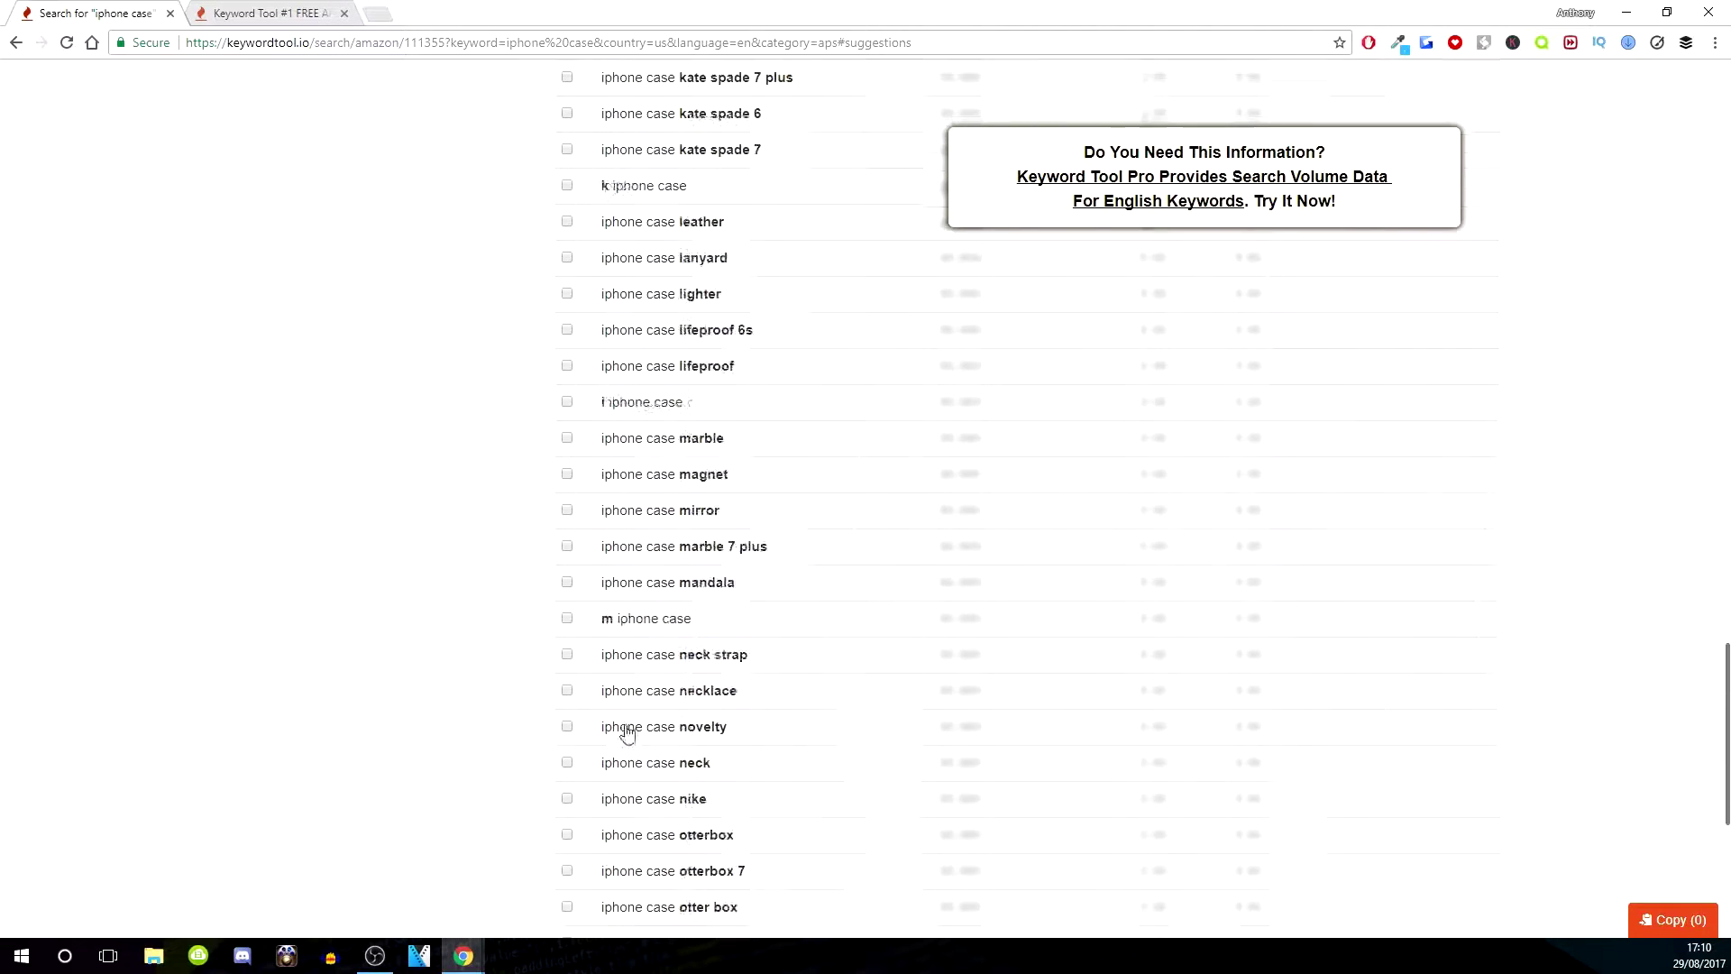
scroll(609, 744, up, 7)
scroll(584, 752, up, 8)
scroll(394, 691, up, 3)
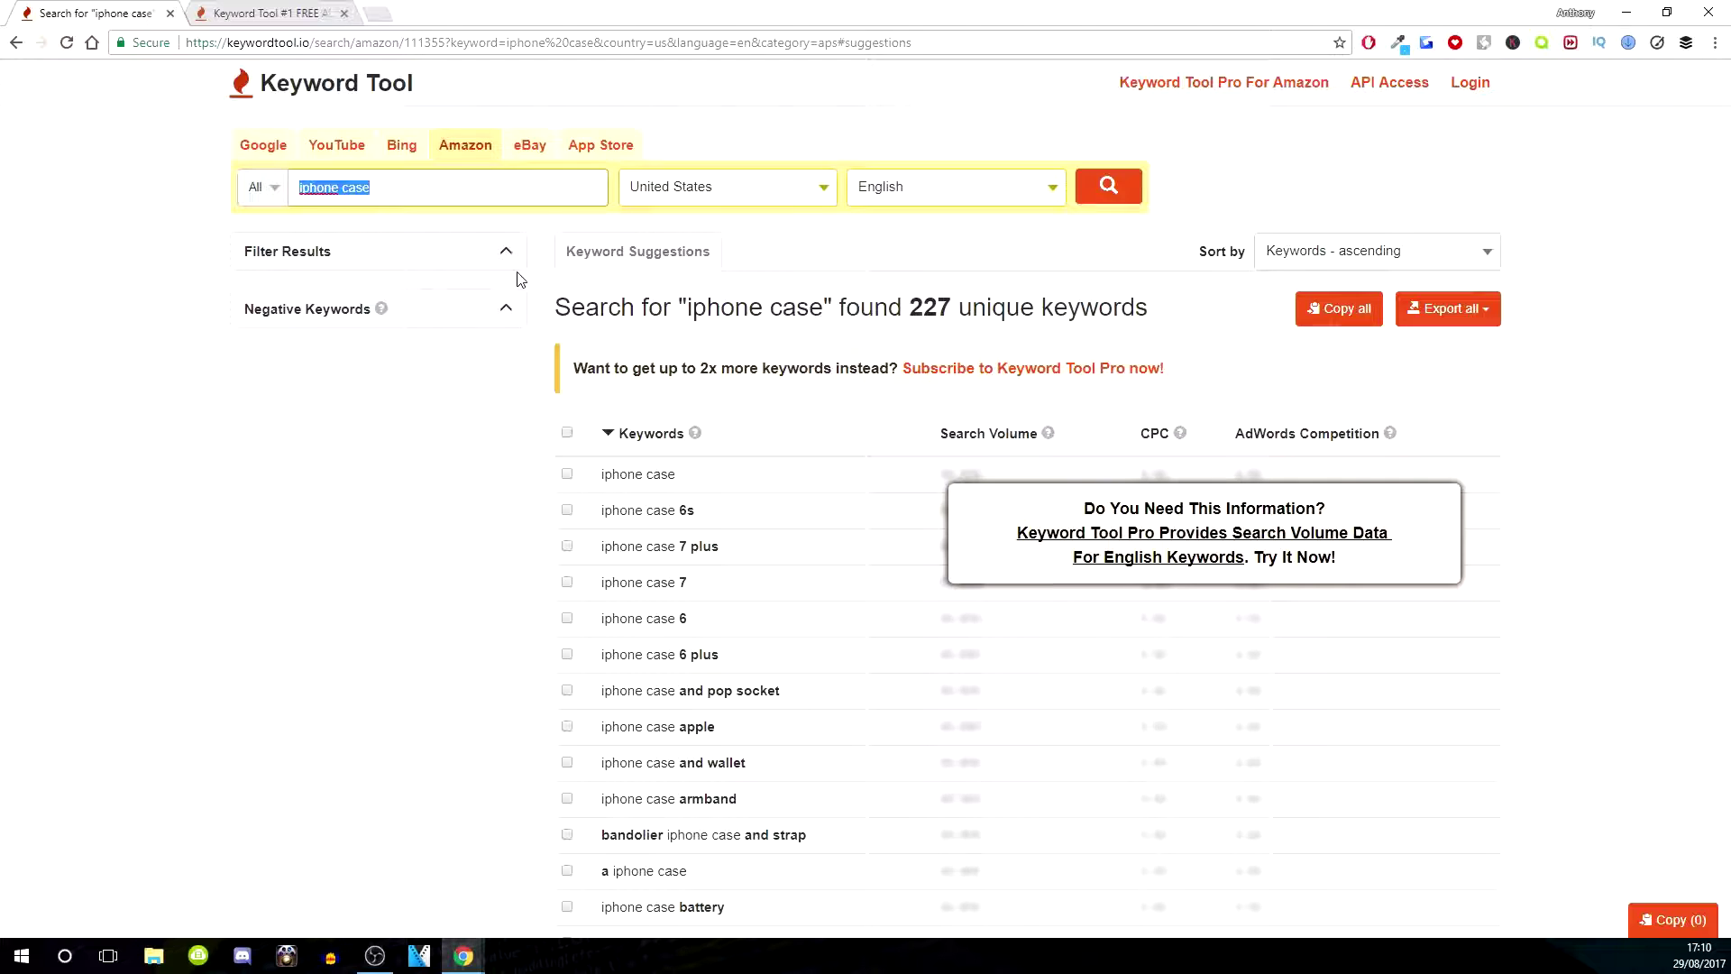
Search App Store suggestions for 'angry birds', replacing 'iphone case'.
click(601, 144)
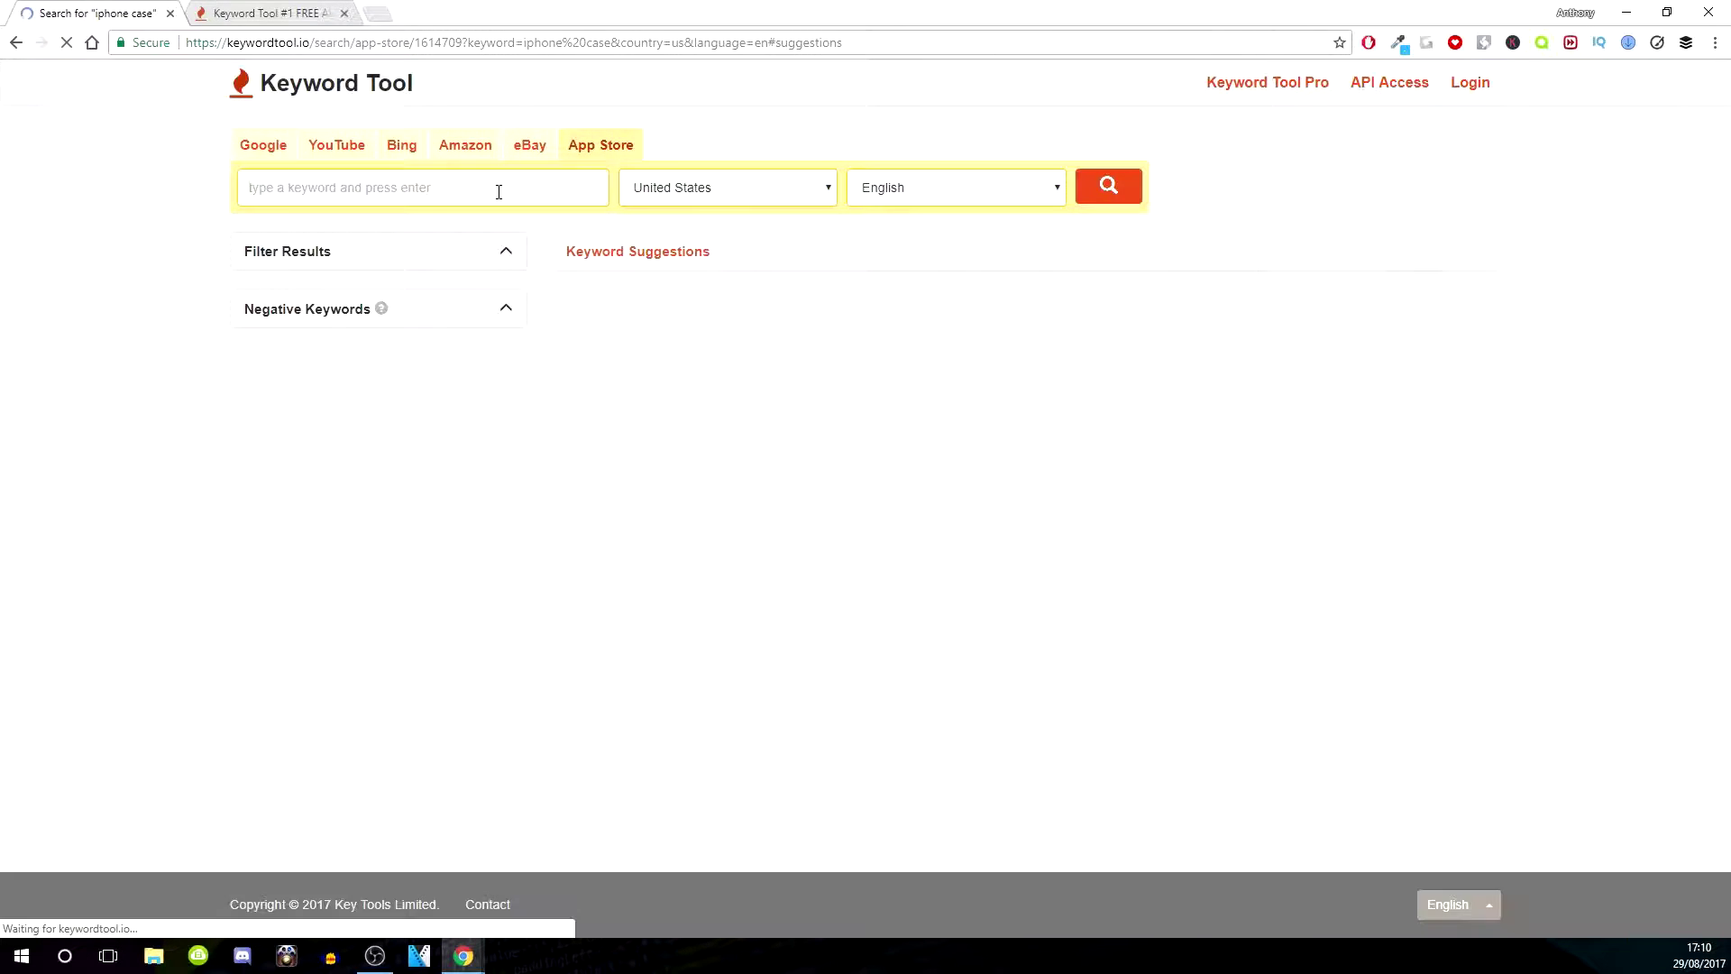
triple_click(498, 191)
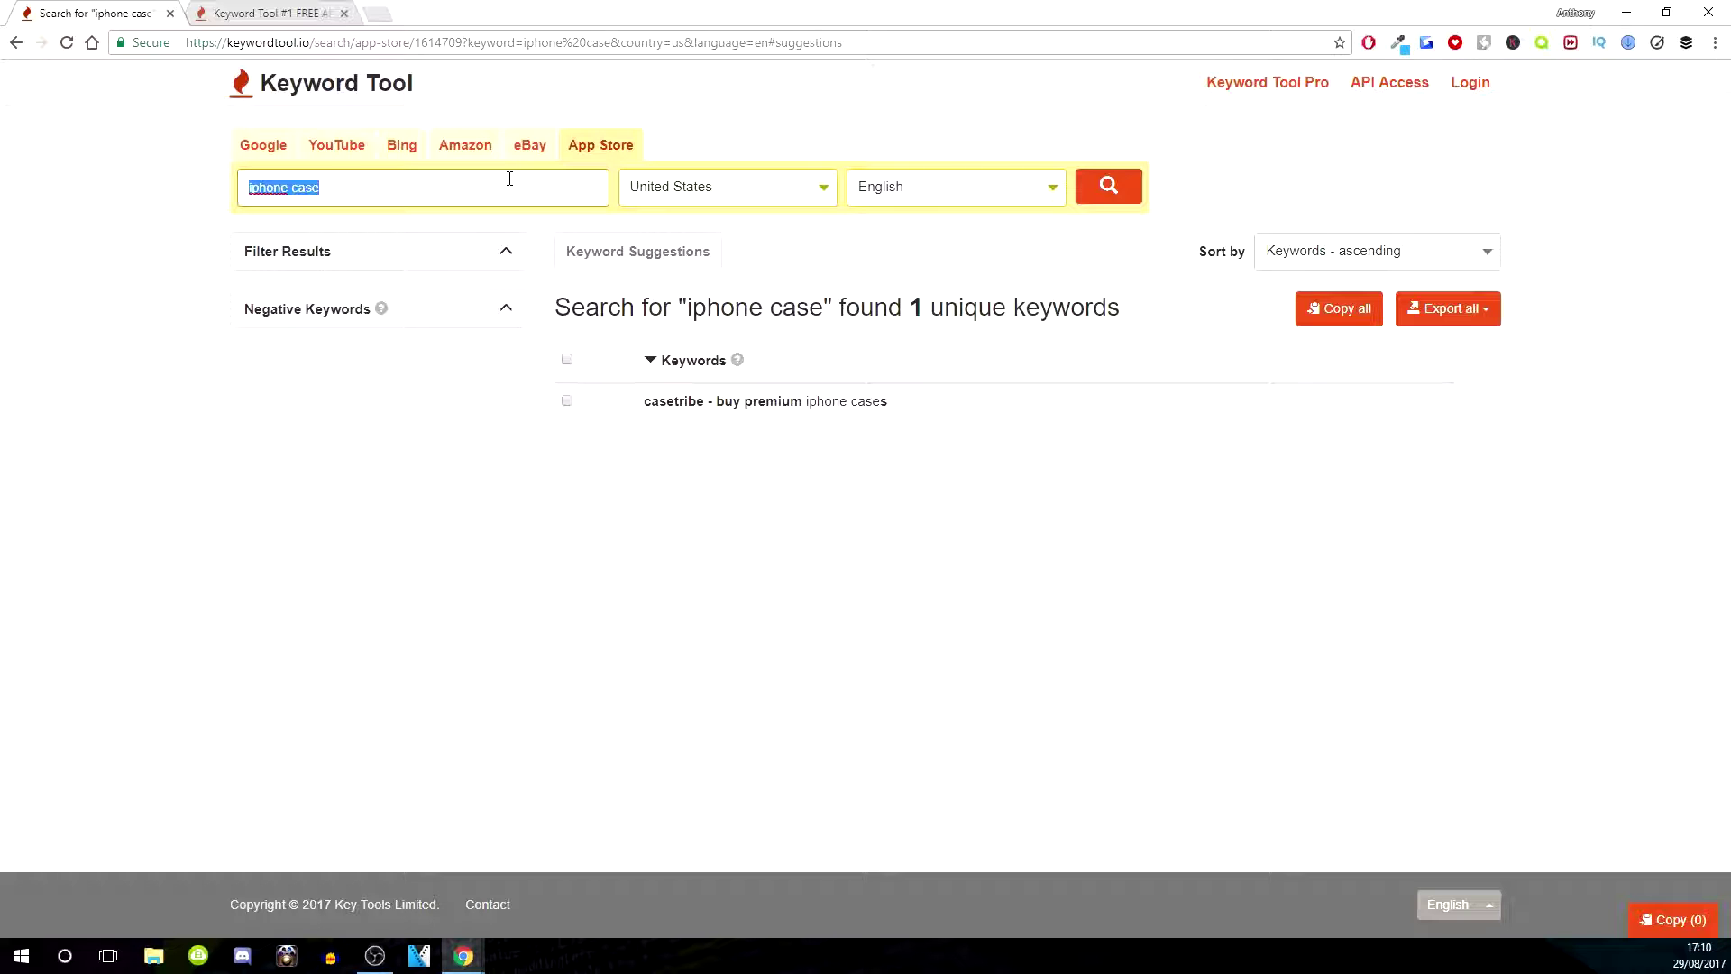
text(angry bird)
text(s)
key(Return)
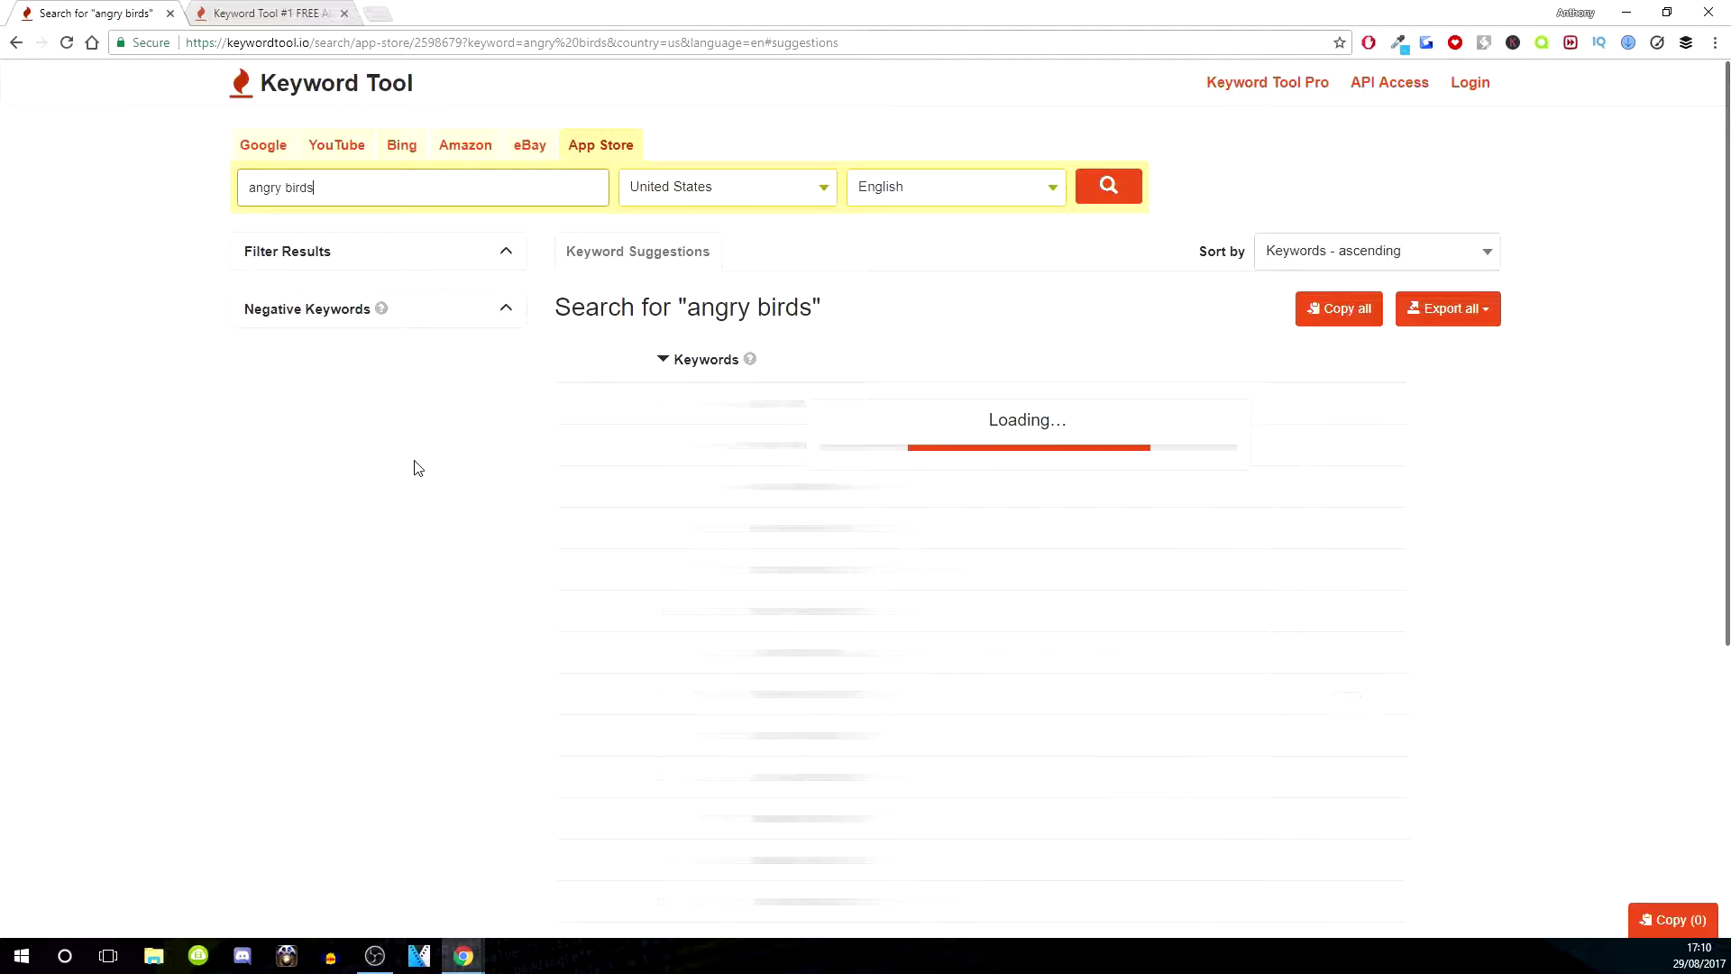
scroll(623, 471, down, 1)
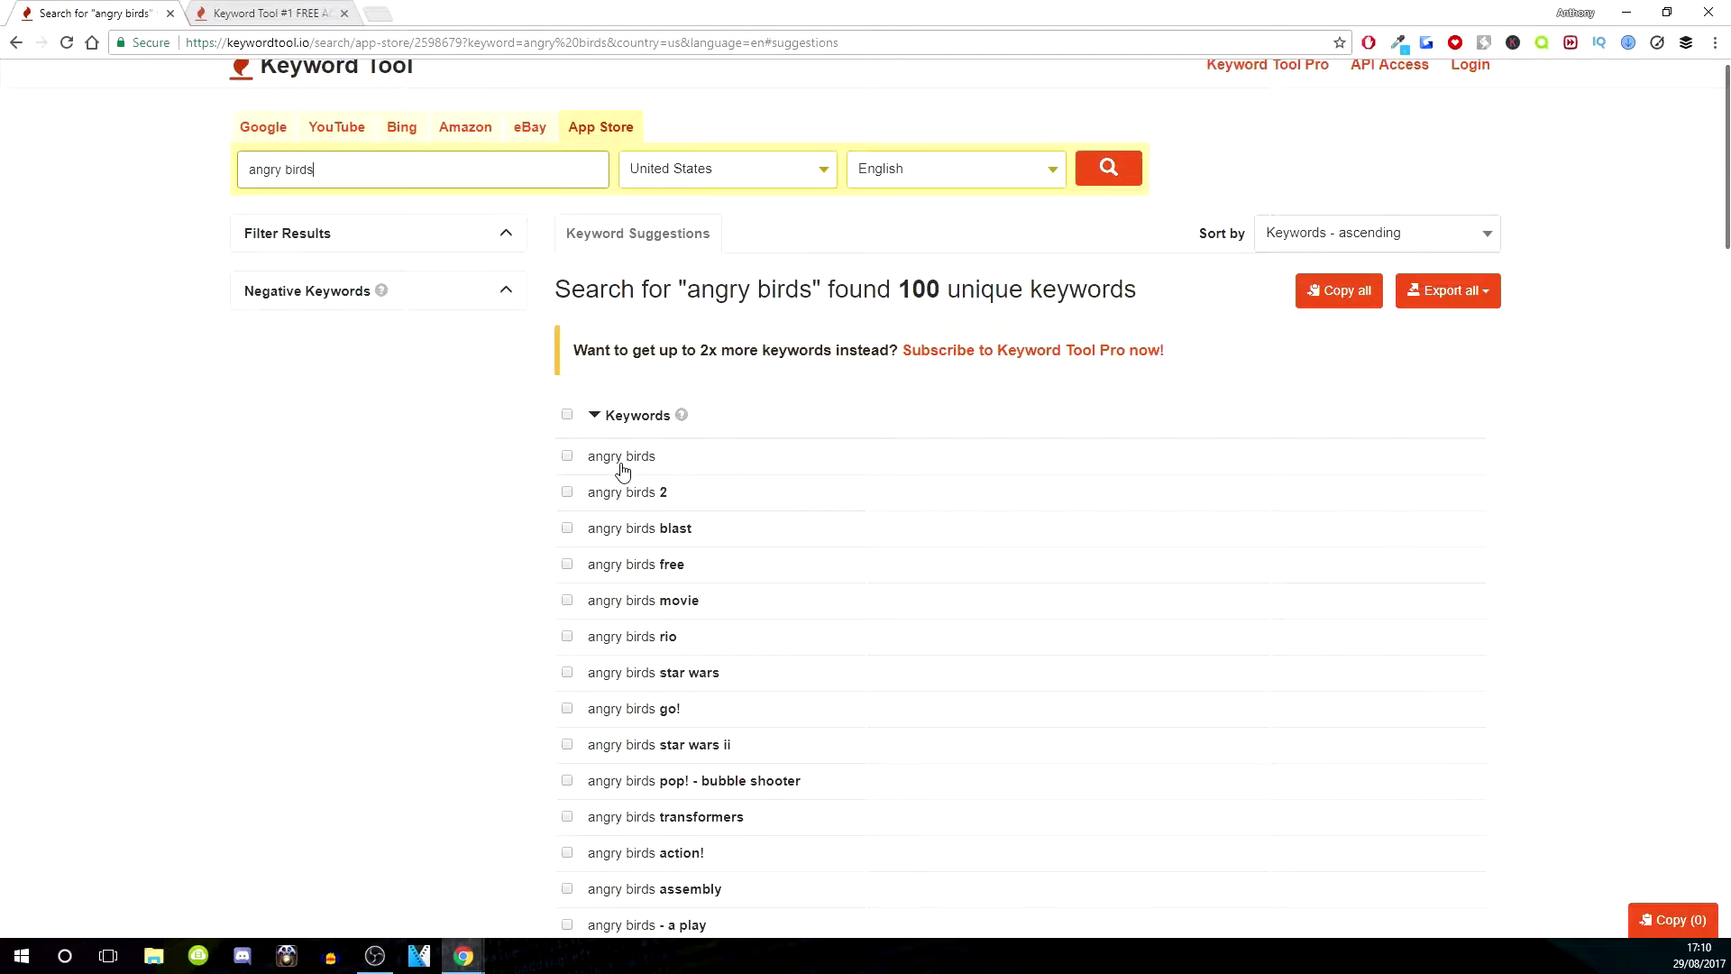
scroll(622, 470, down, 1)
scroll(600, 363, down, 1)
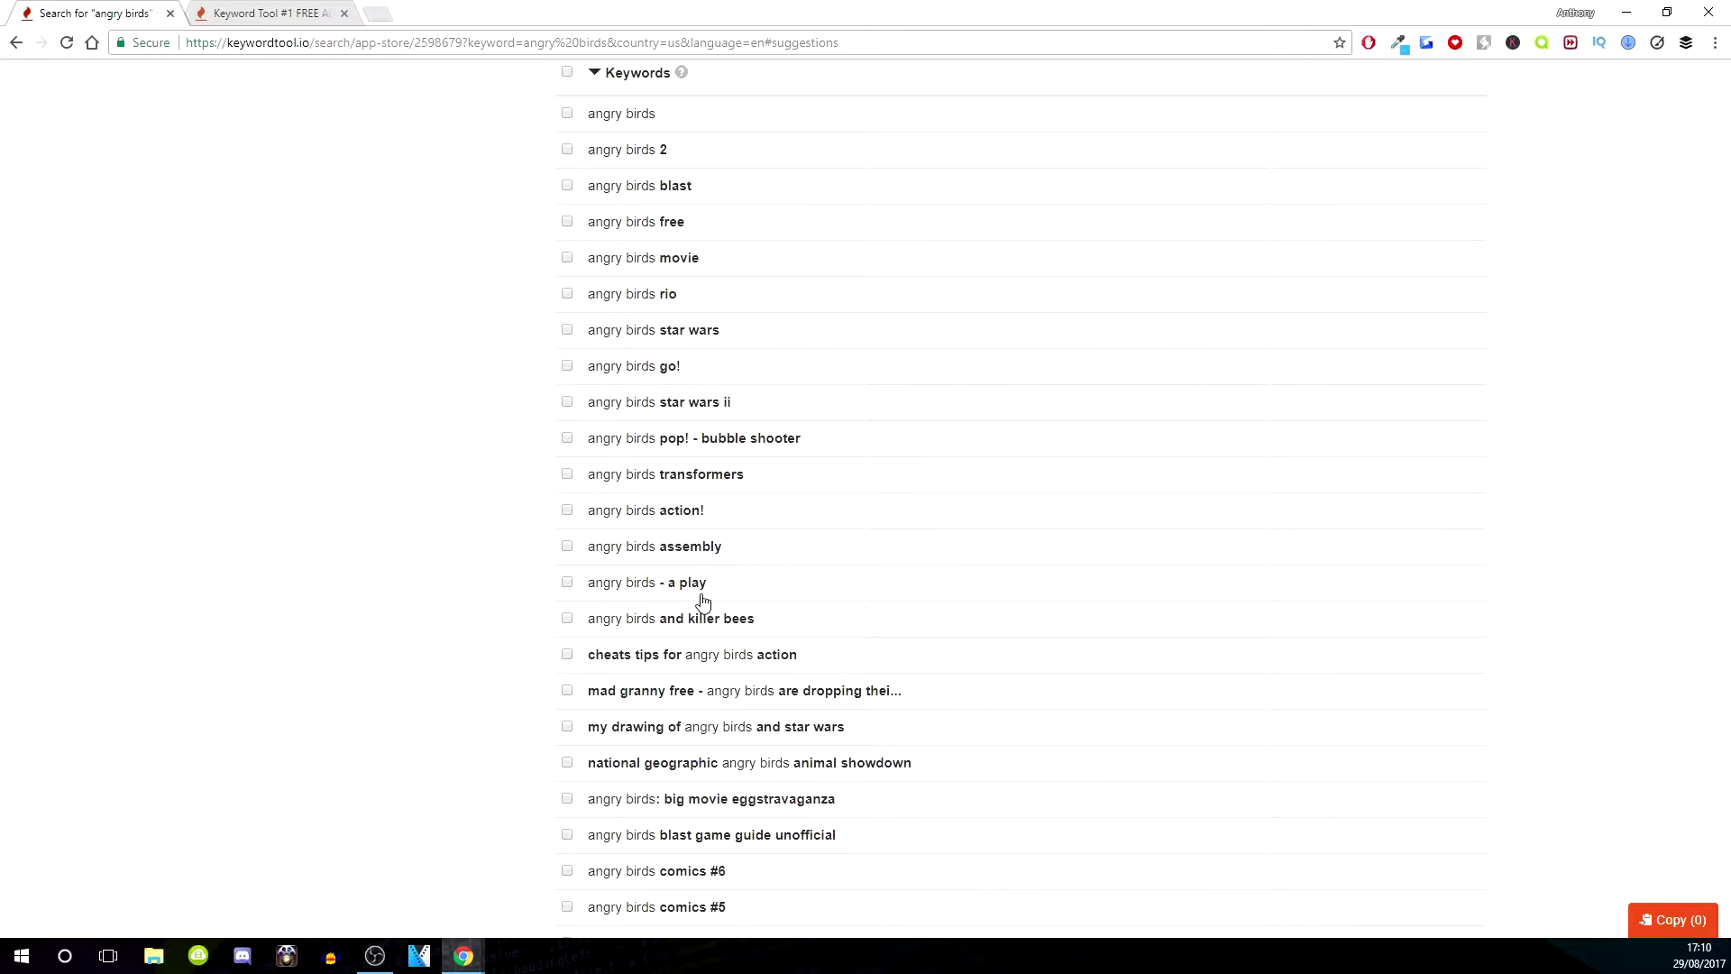
scroll(684, 574, down, 5)
scroll(665, 547, down, 5)
scroll(665, 581, up, 3)
scroll(676, 663, up, 9)
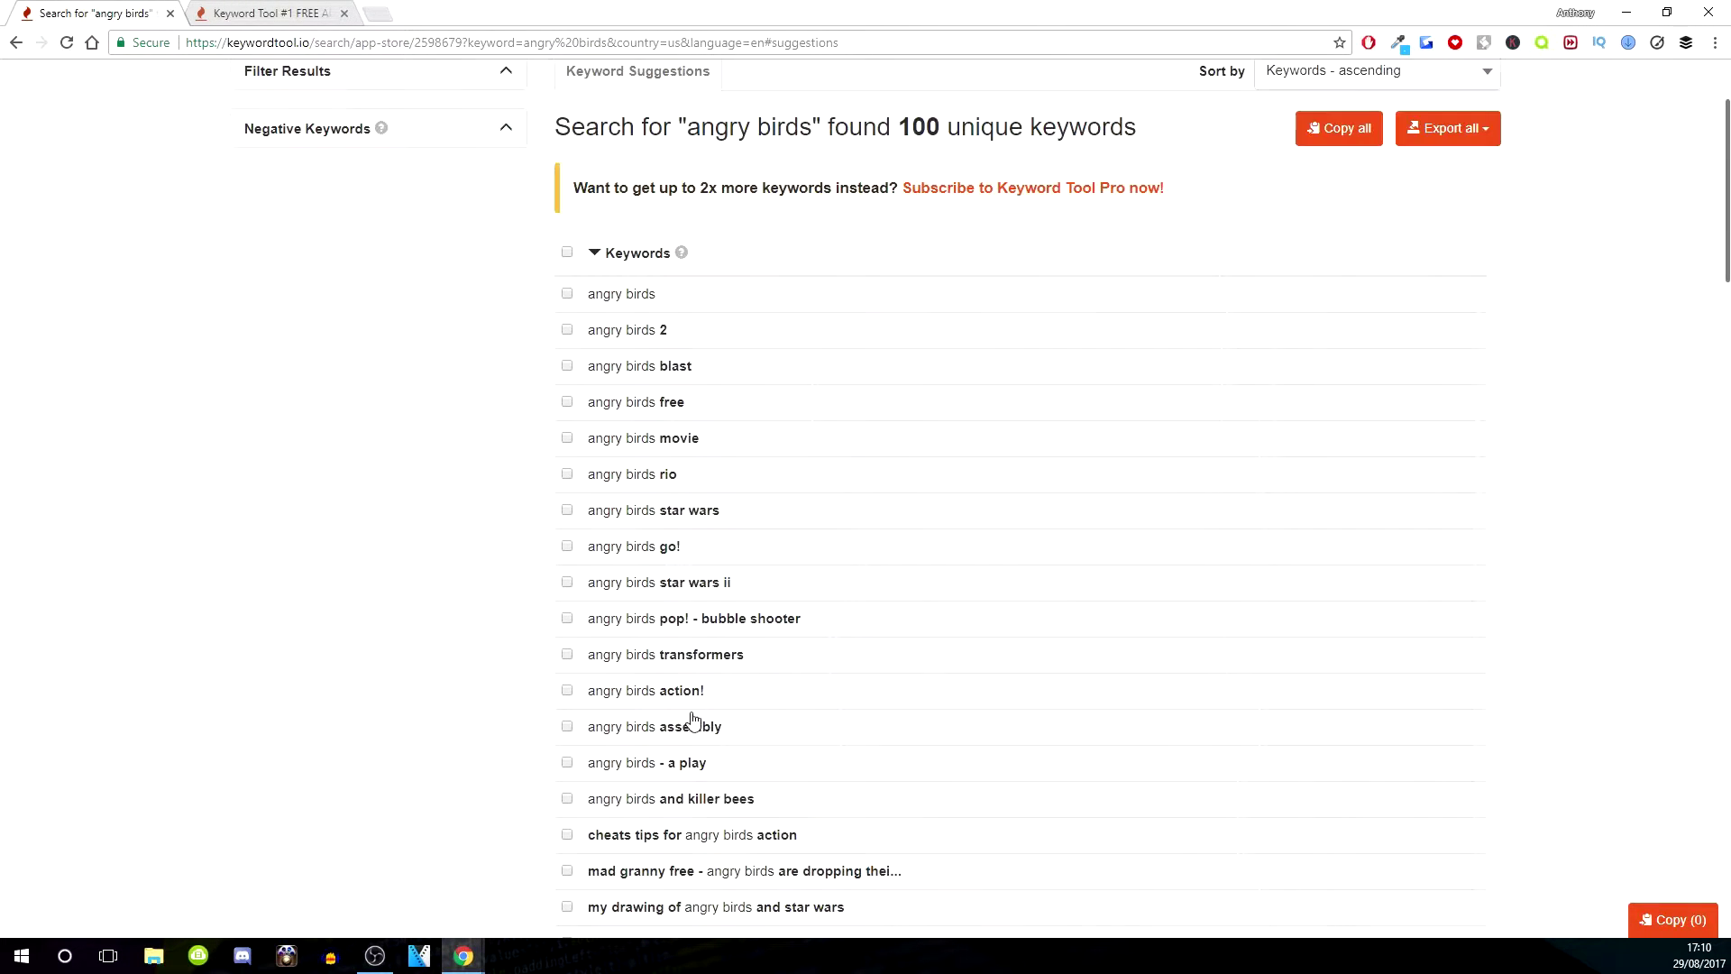
scroll(691, 718, up, 2)
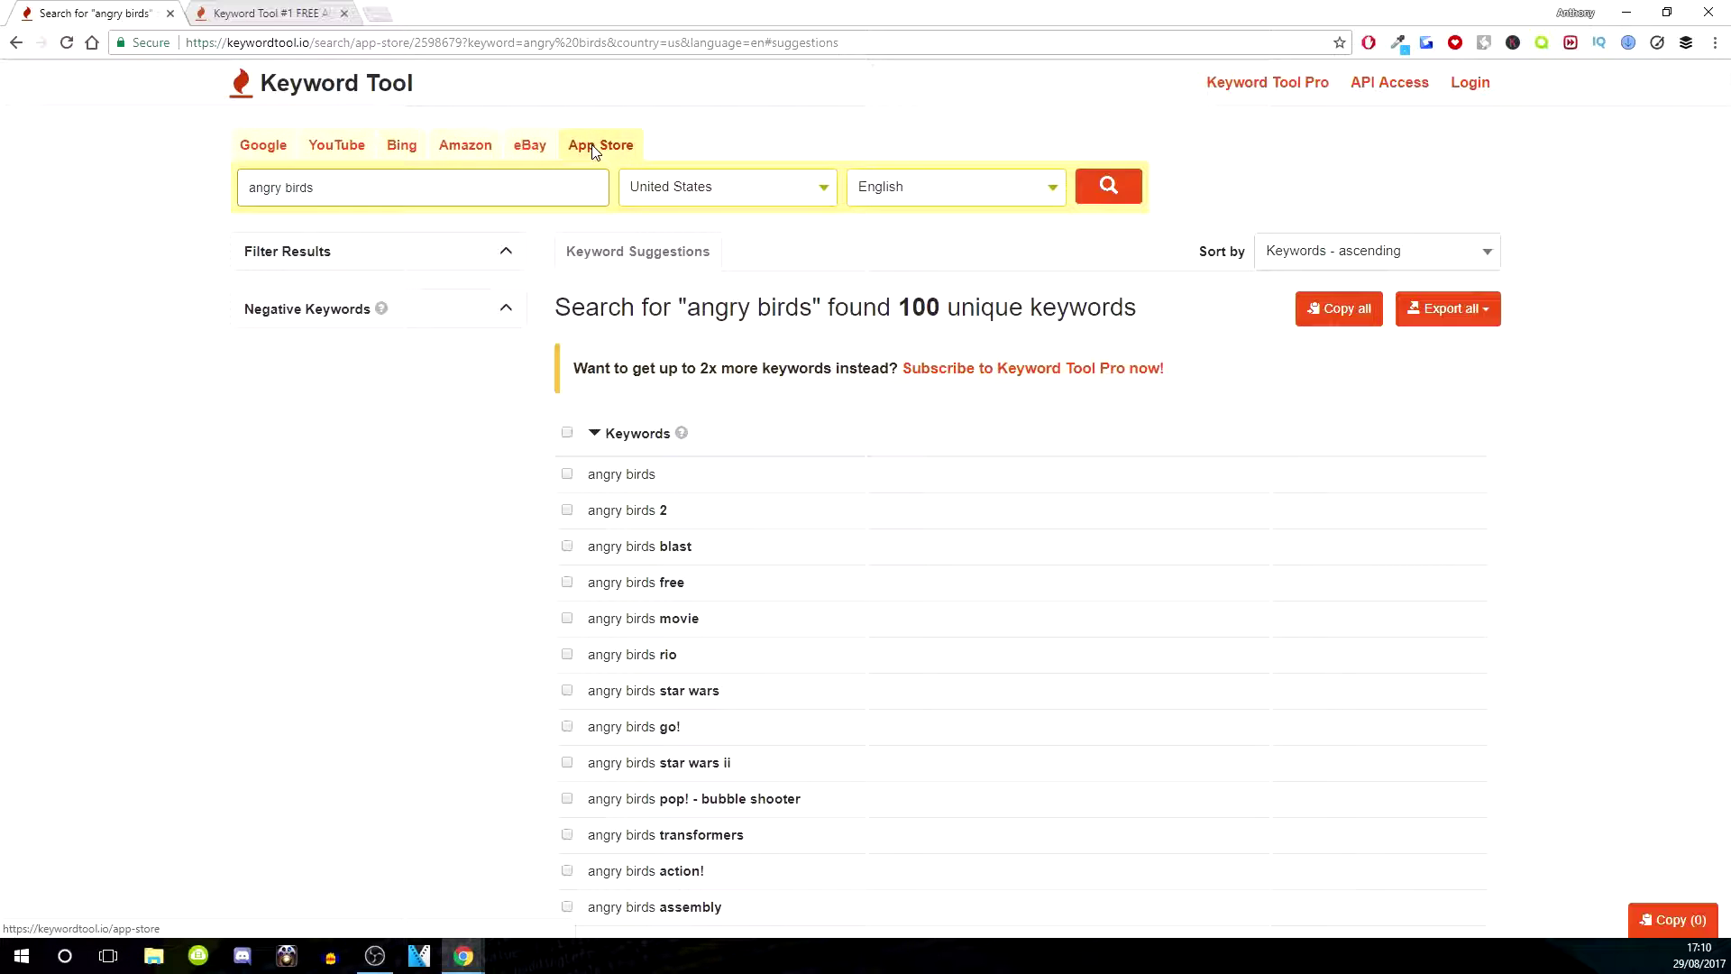
Review the country and language choices, then expand Filter Results for the angry birds list.
click(725, 180)
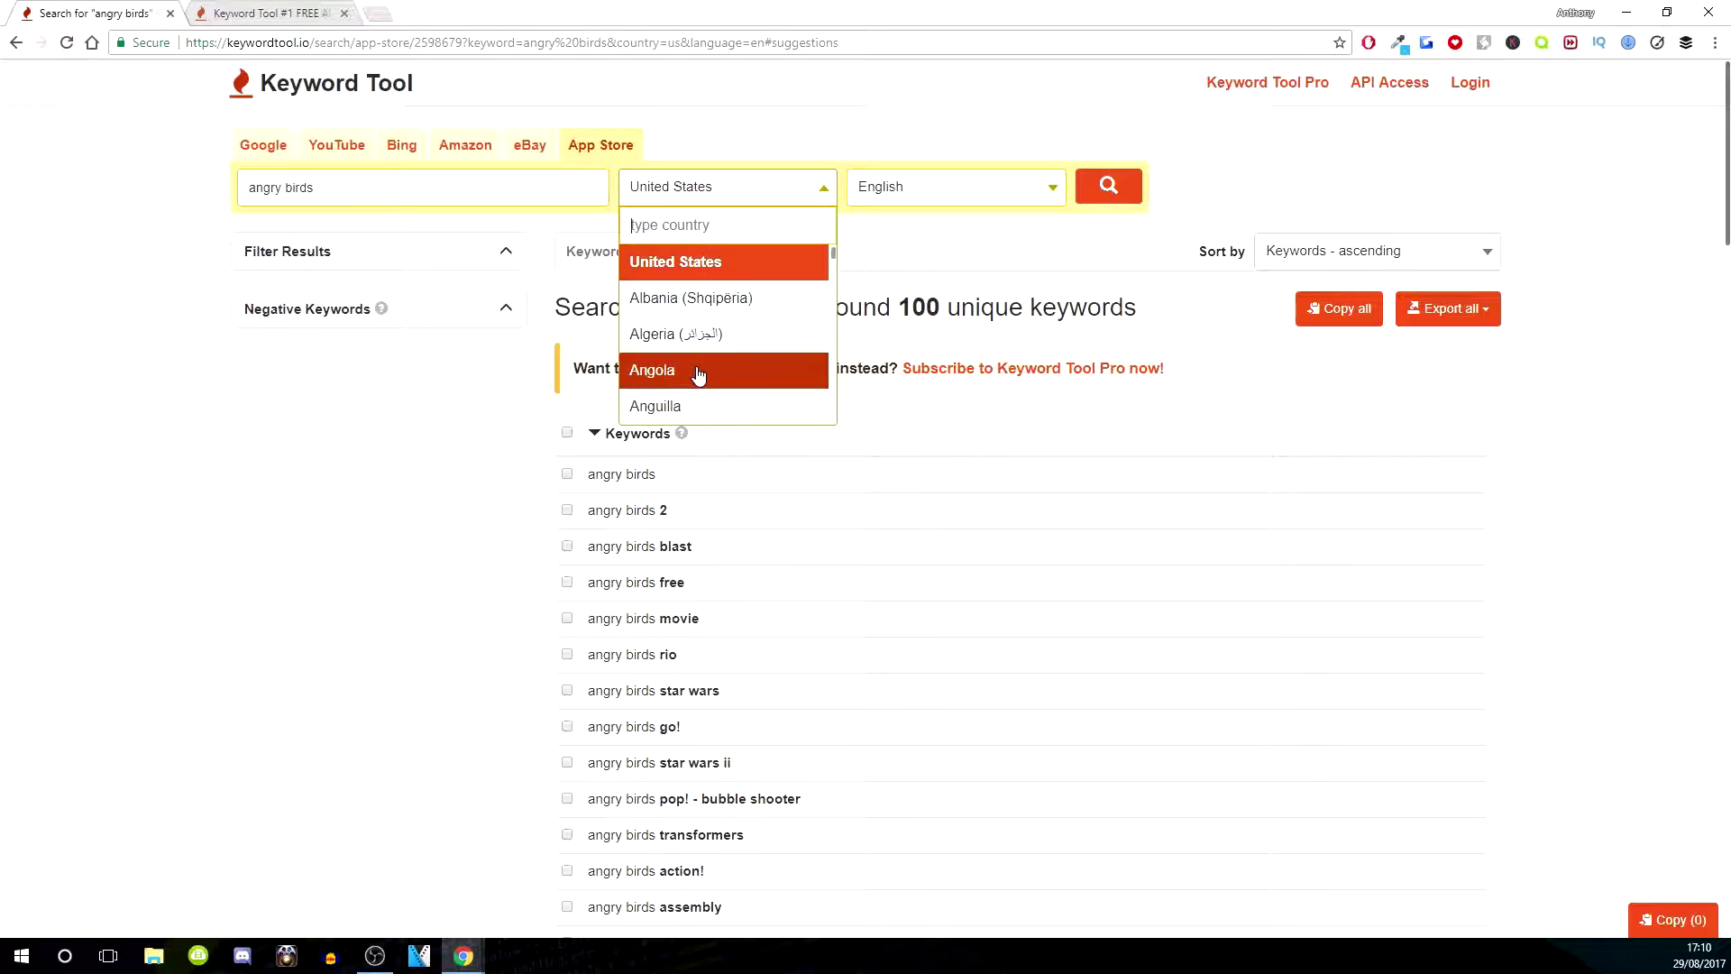
click(925, 192)
click(467, 246)
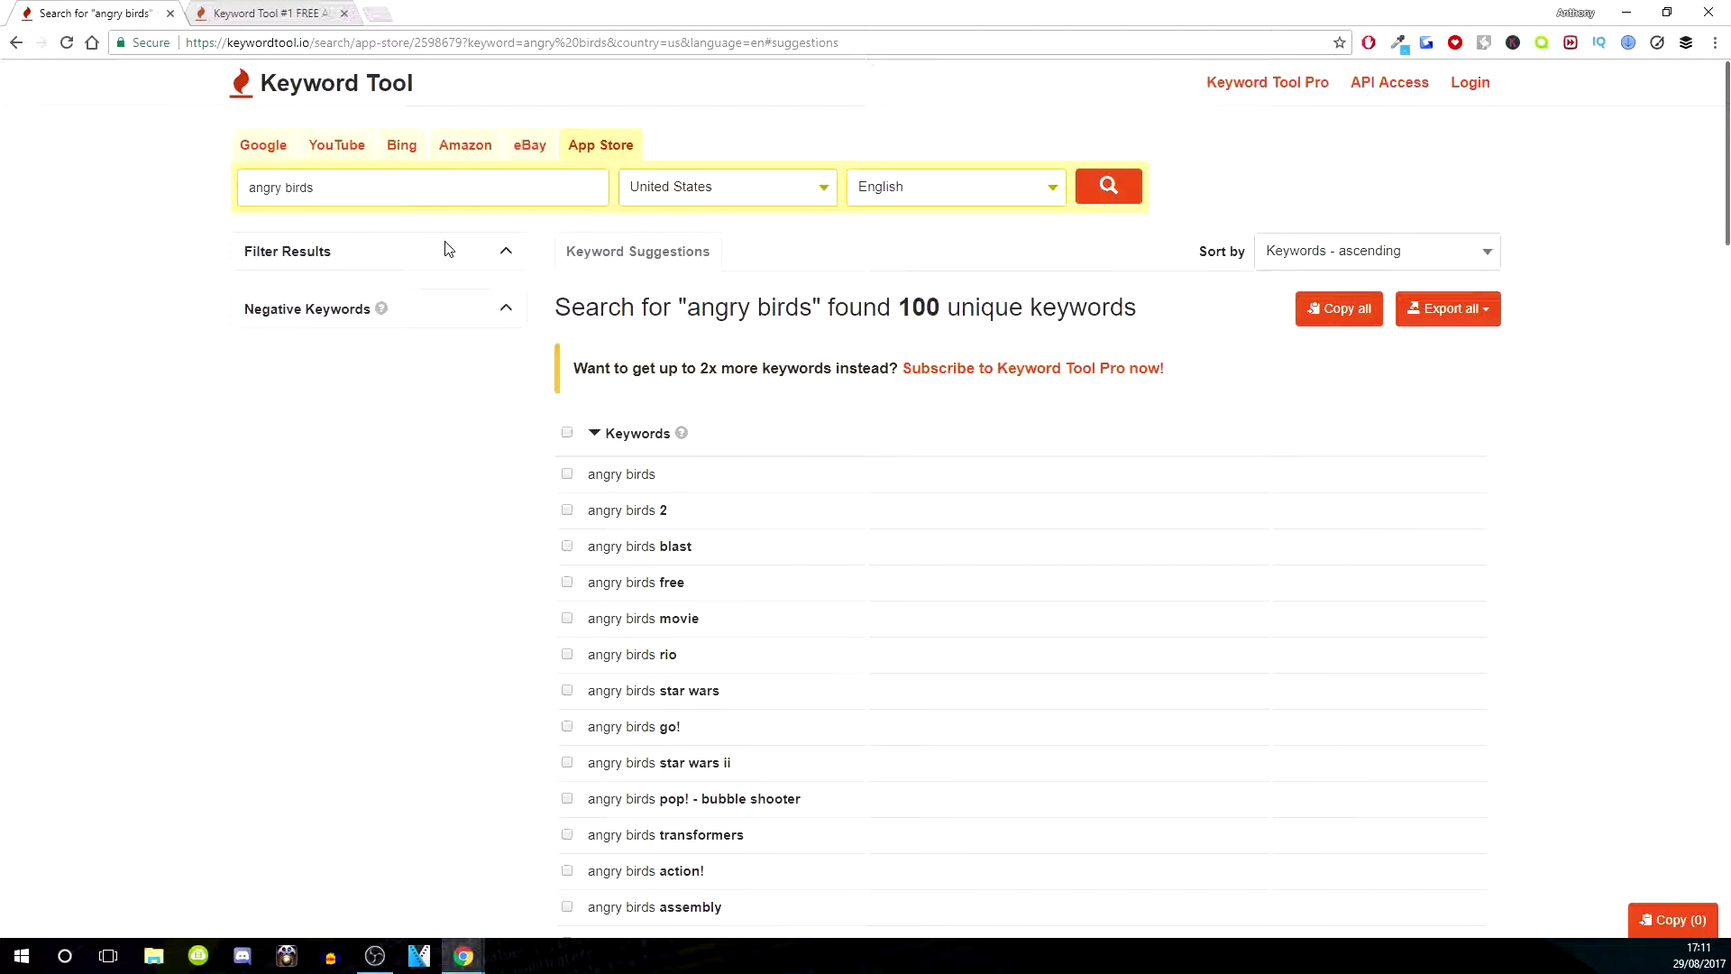
click(501, 251)
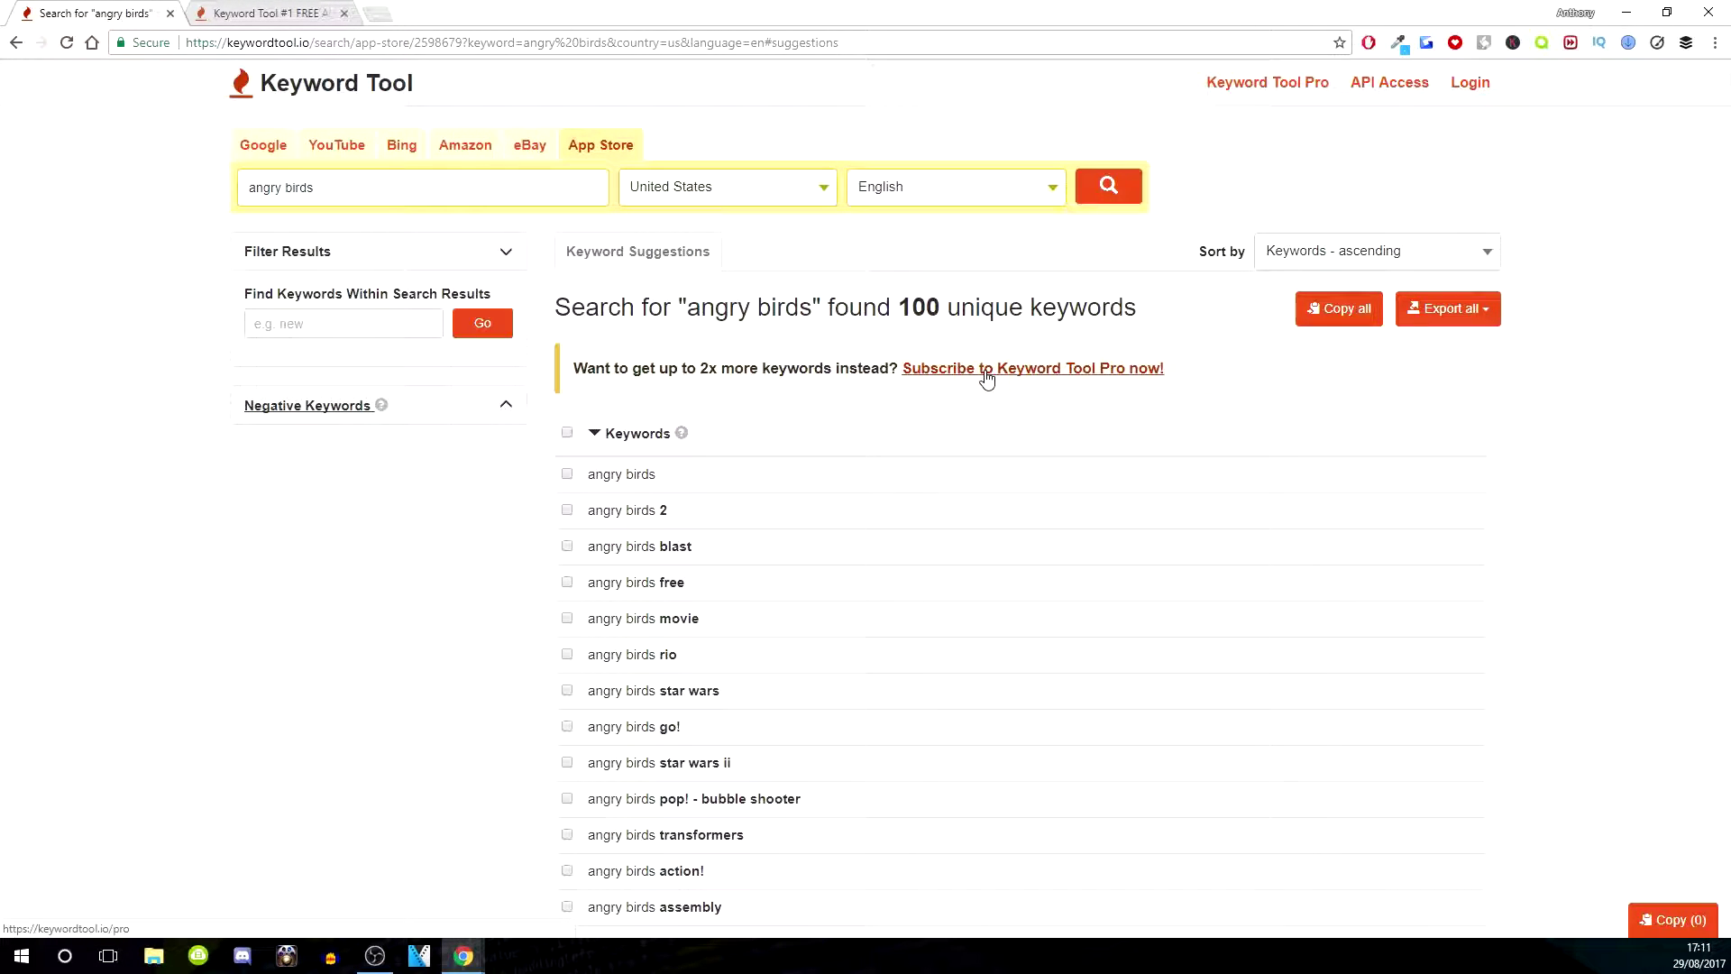